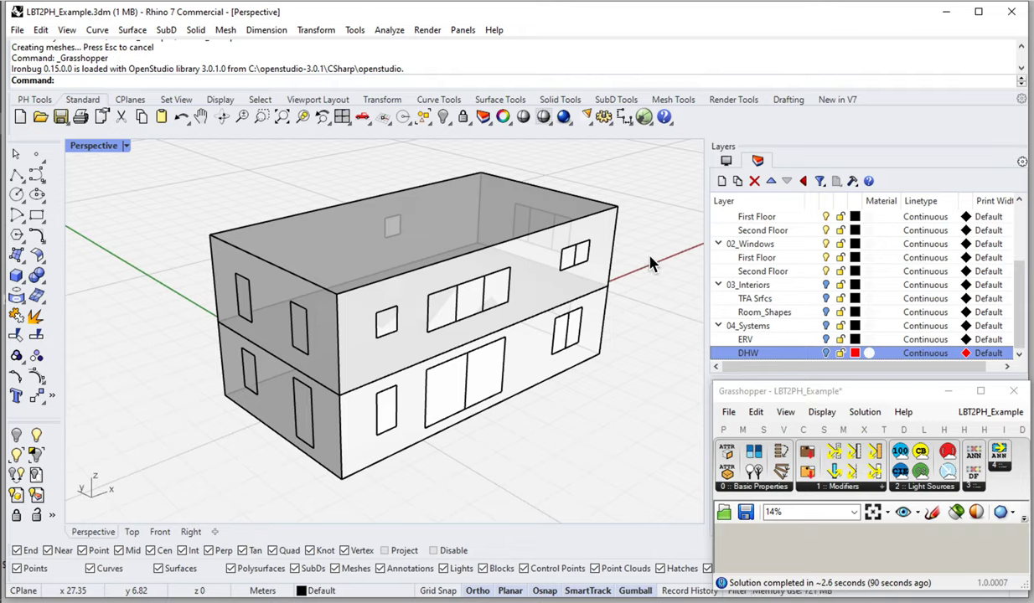
Select the small upper-floor window surface SW2.1 on the long facade and examine how it sits in the wall plane.
right_click_drag(442, 401, 512, 240)
scroll(512, 239, "up", 5)
scroll(532, 262, "up", 8)
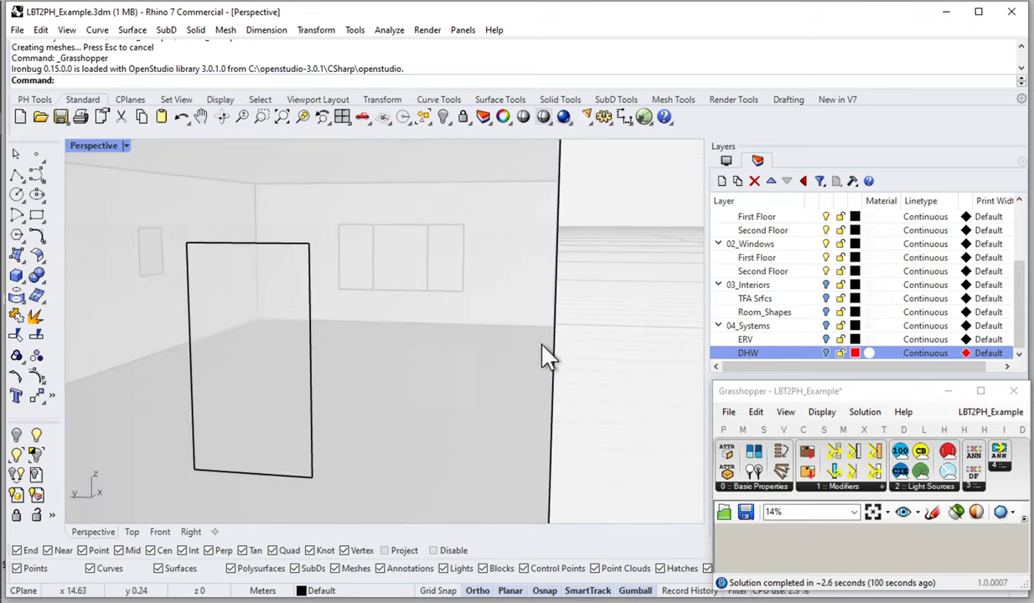
right_click_drag(597, 270, 591, 272)
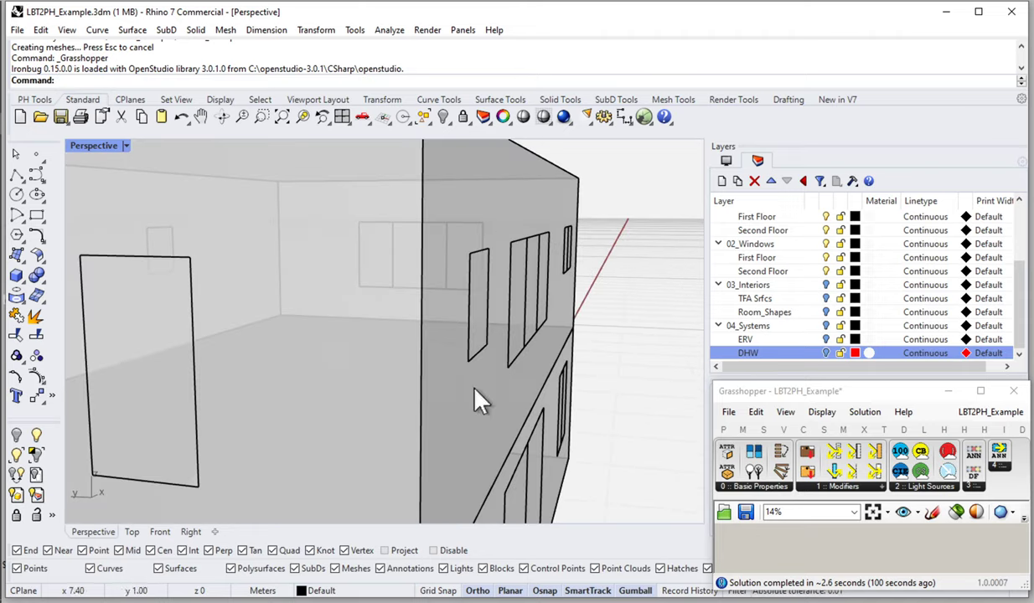
left_click(540, 213)
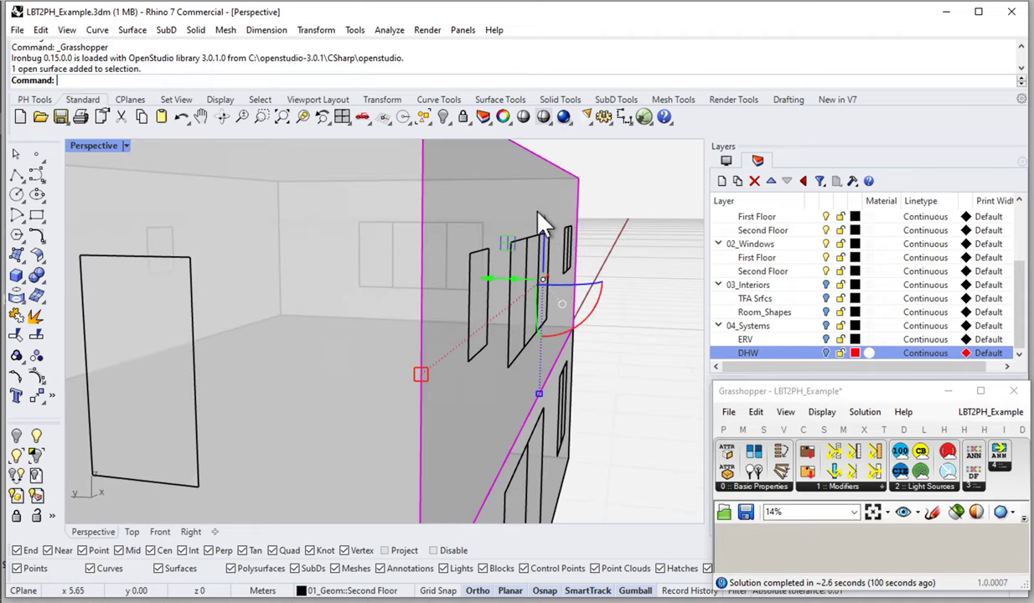
left_click(477, 311)
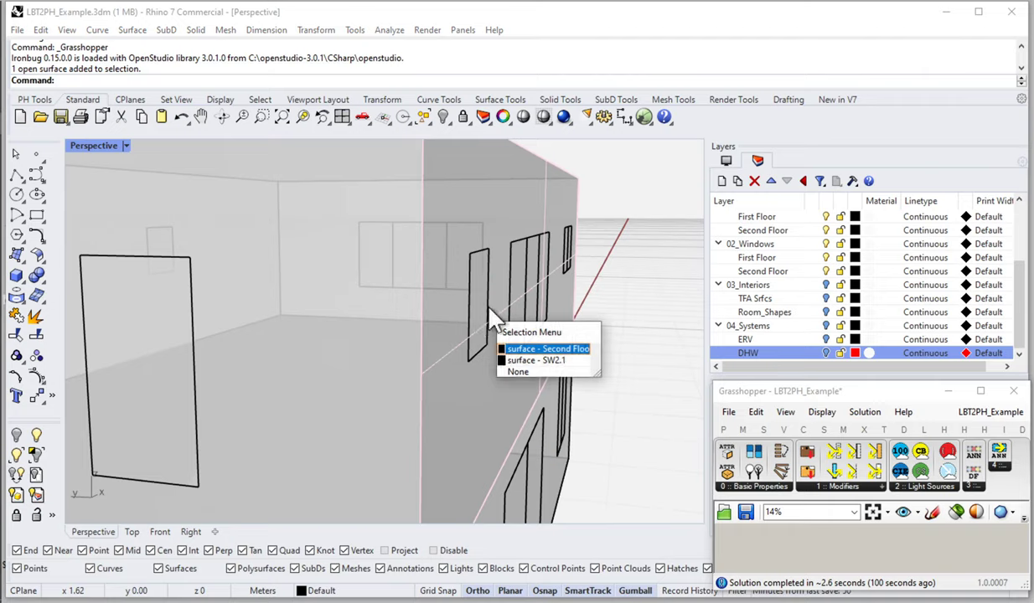
left_click(513, 360)
right_click_drag(519, 327, 475, 344)
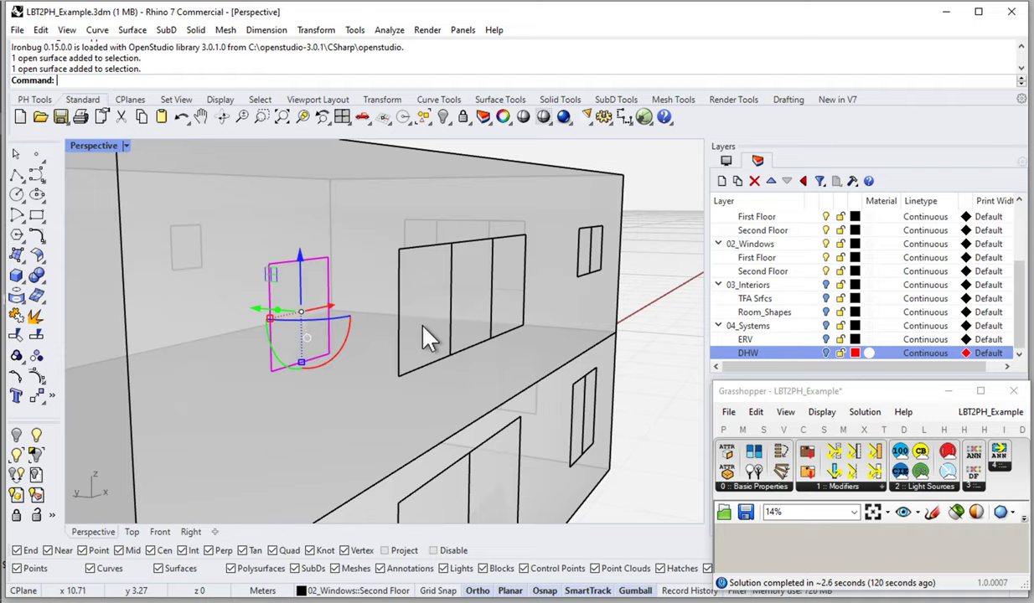
right_click_drag(423, 328, 356, 345)
Try to recess the selected window surface about 0.07 m from the wall plane and clear the selection.
left_click_drag(356, 345, 352, 344)
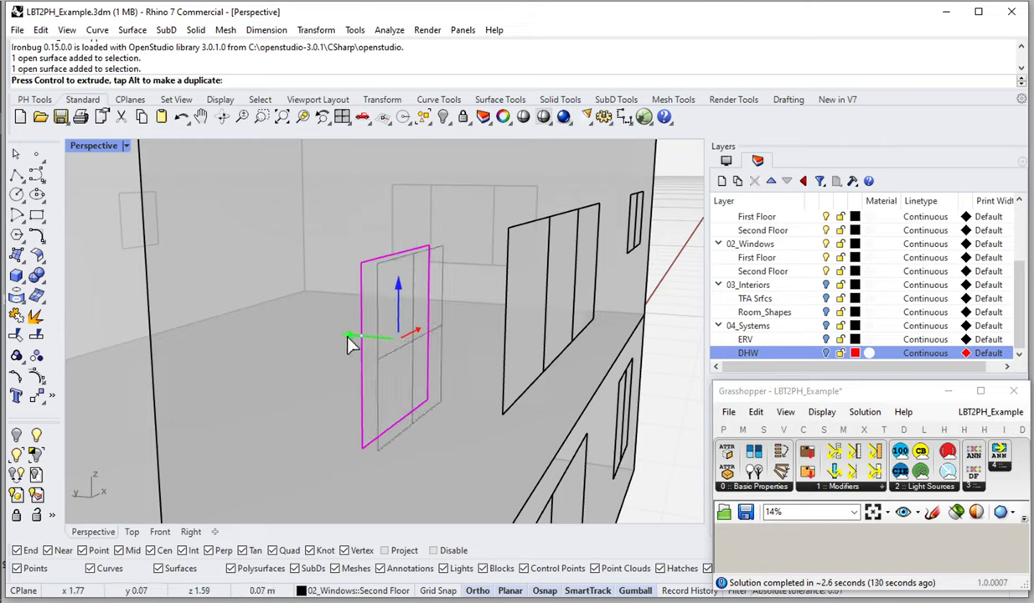
left_click_drag(348, 336, 346, 340)
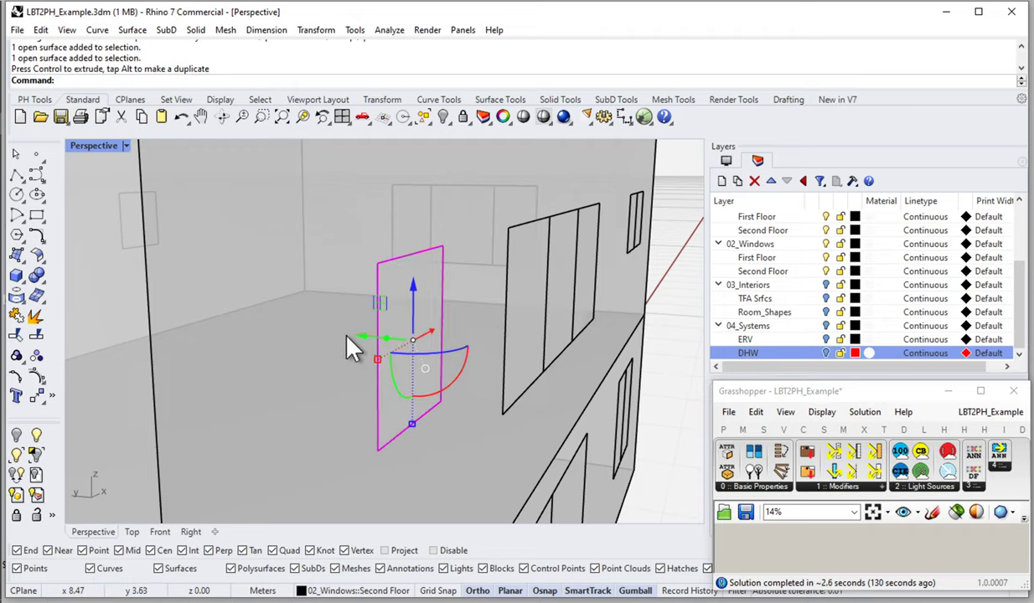
right_click_drag(346, 340, 427, 329)
scroll(429, 331, "down", 5)
key("Escape")
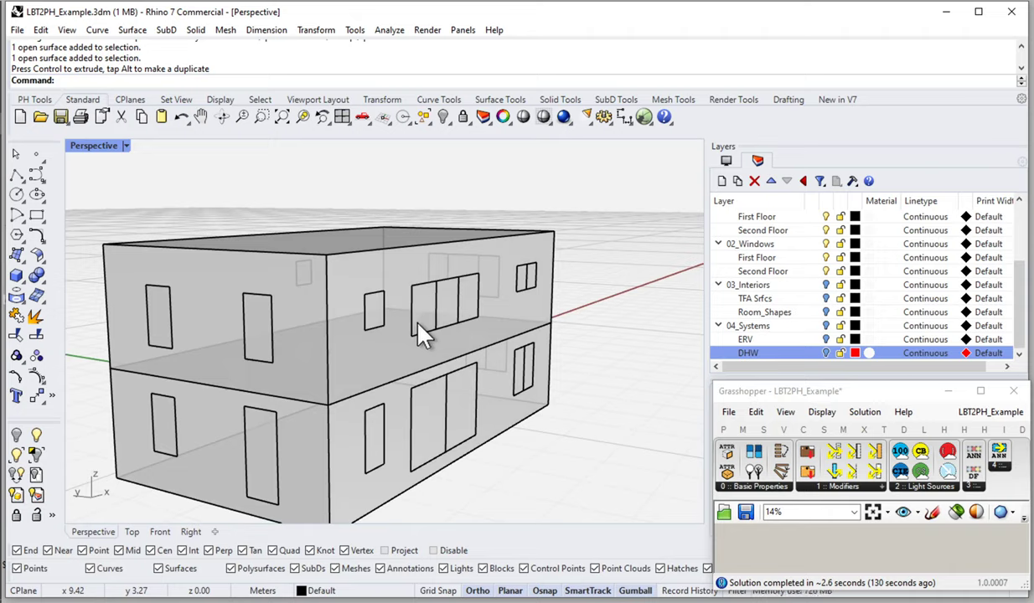
right_click_drag(408, 346, 392, 376)
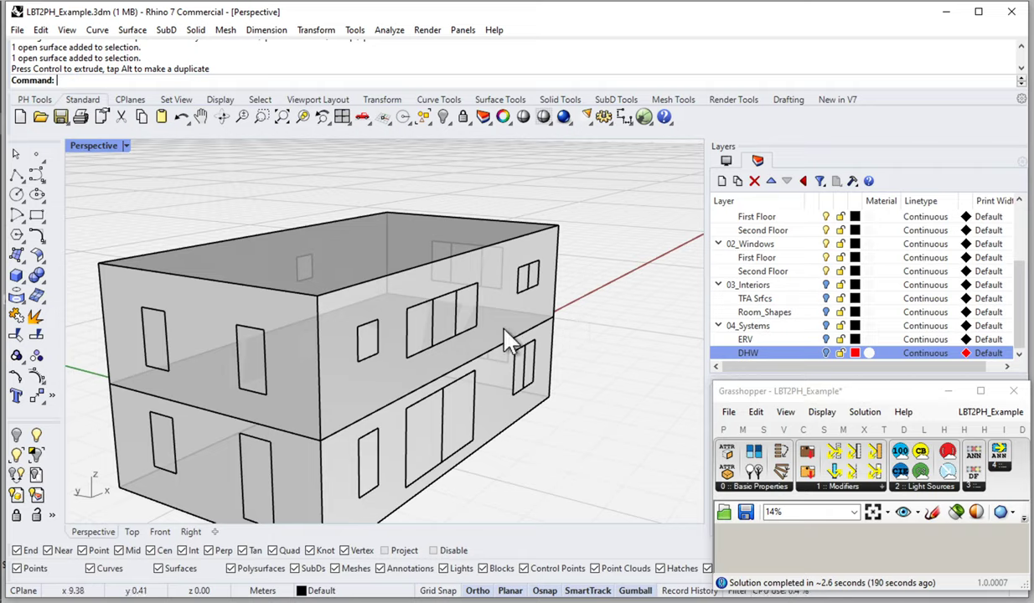
Open a gap in the Grasshopper definition between Create HB Rooms and Fresh-Air Vent. and place an LBT2PH_CalcWindowShadingFactors_Simple component there.
left_click_drag(713, 381, 13, 2)
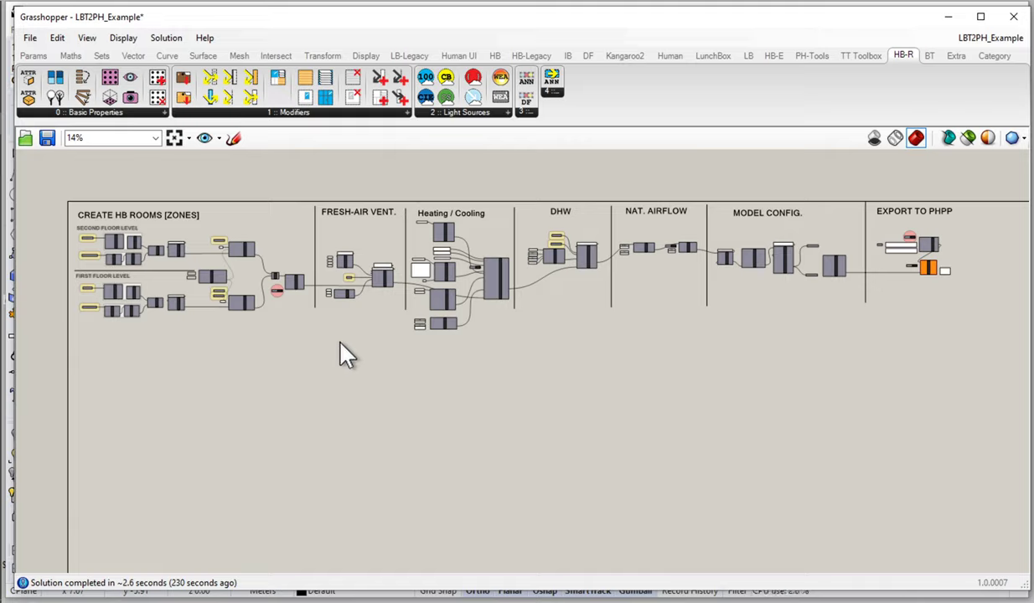
left_click_drag(307, 254, 509, 256, "alt")
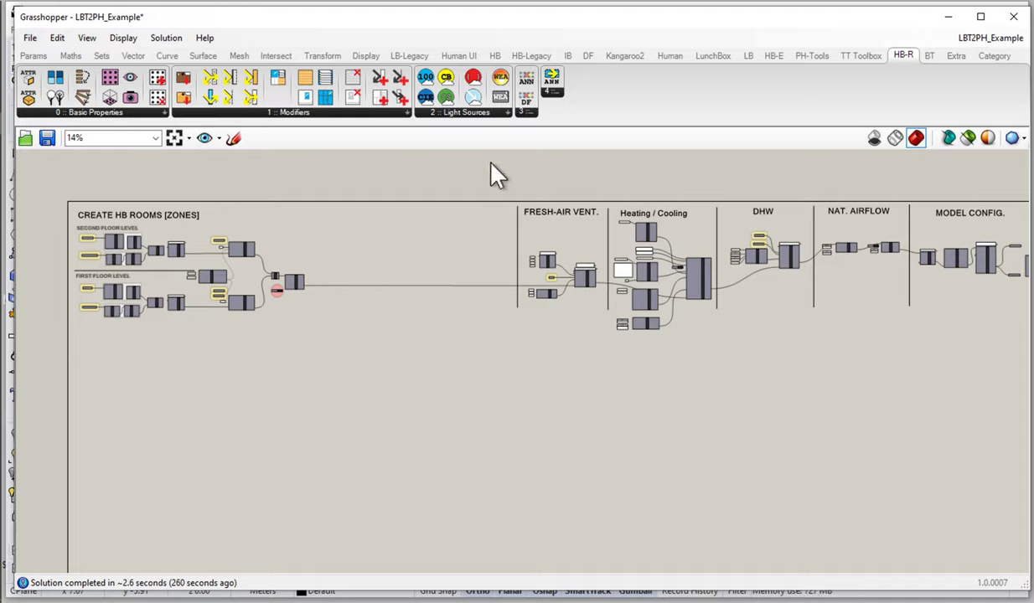
left_click(811, 56)
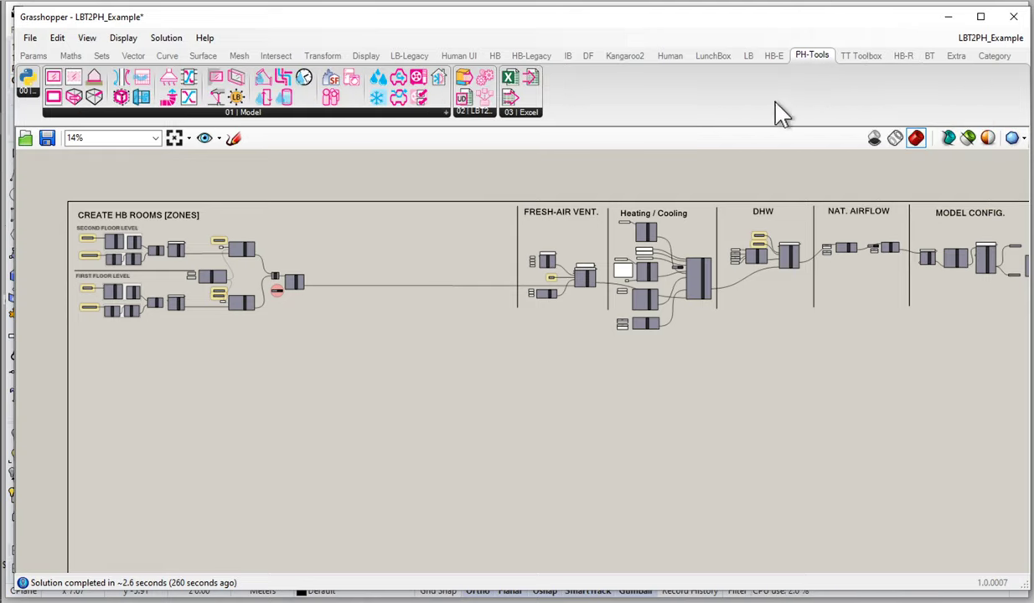
left_click(259, 114)
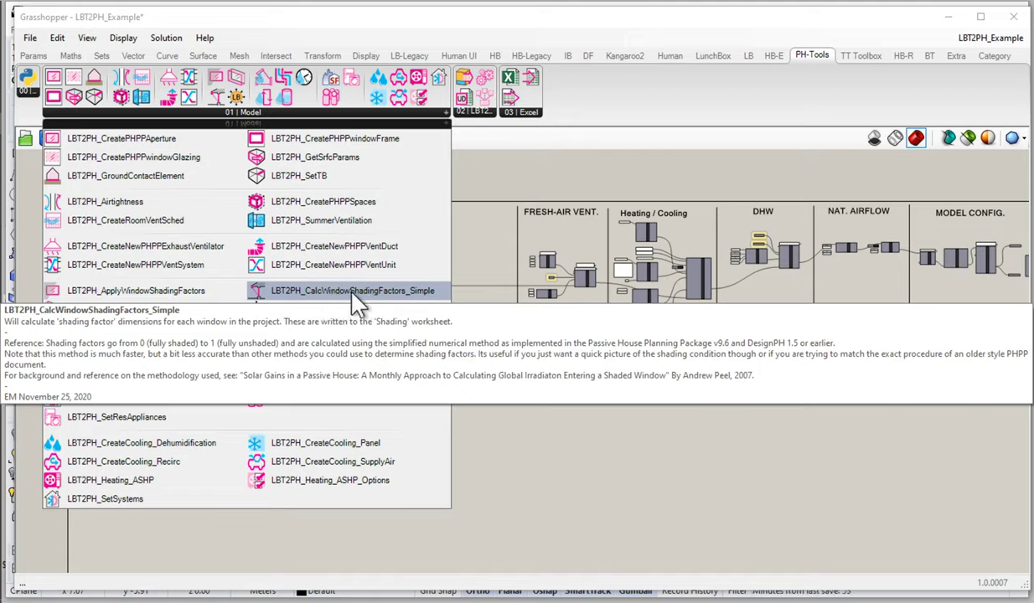
left_click(302, 295)
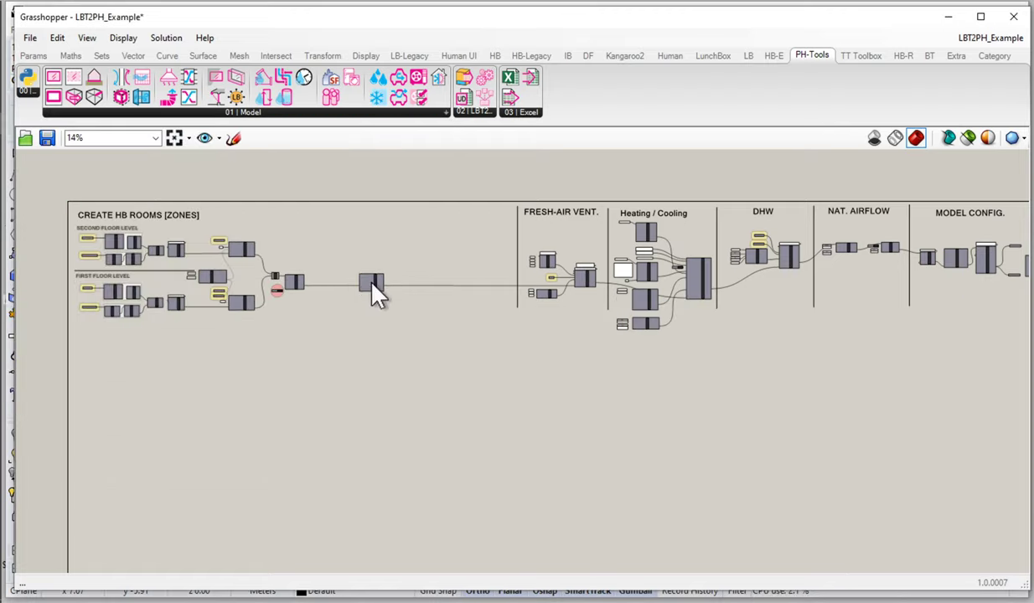
Move the Shading Factors | Simple component above the long wire running between the zones and ventilation sections.
scroll(346, 293, "up", 5)
scroll(374, 293, "up", 4)
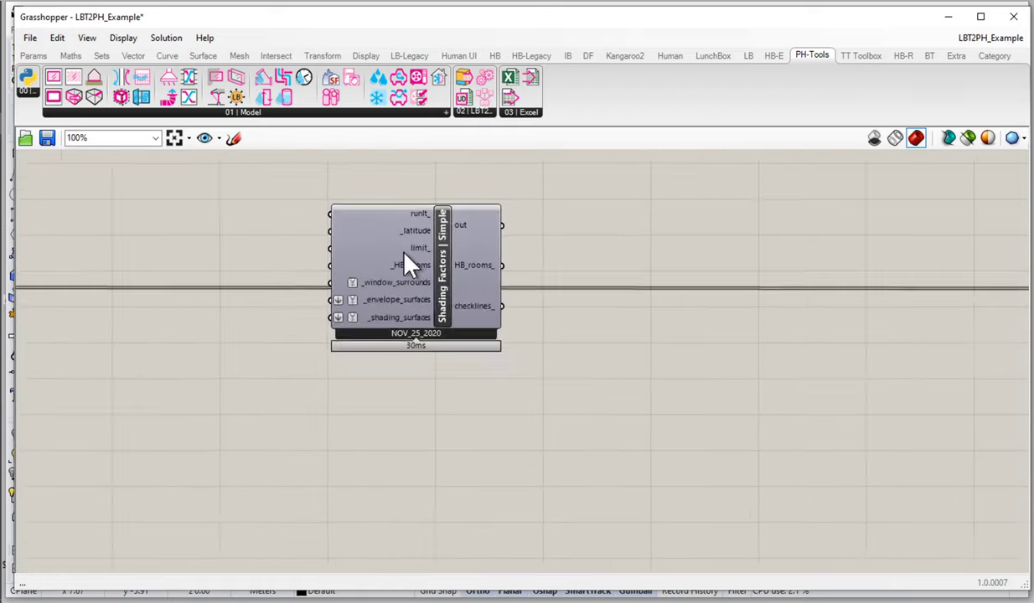
right_click_drag(435, 294, 453, 416)
scroll(444, 416, "down", 2)
left_click_drag(438, 416, 453, 282)
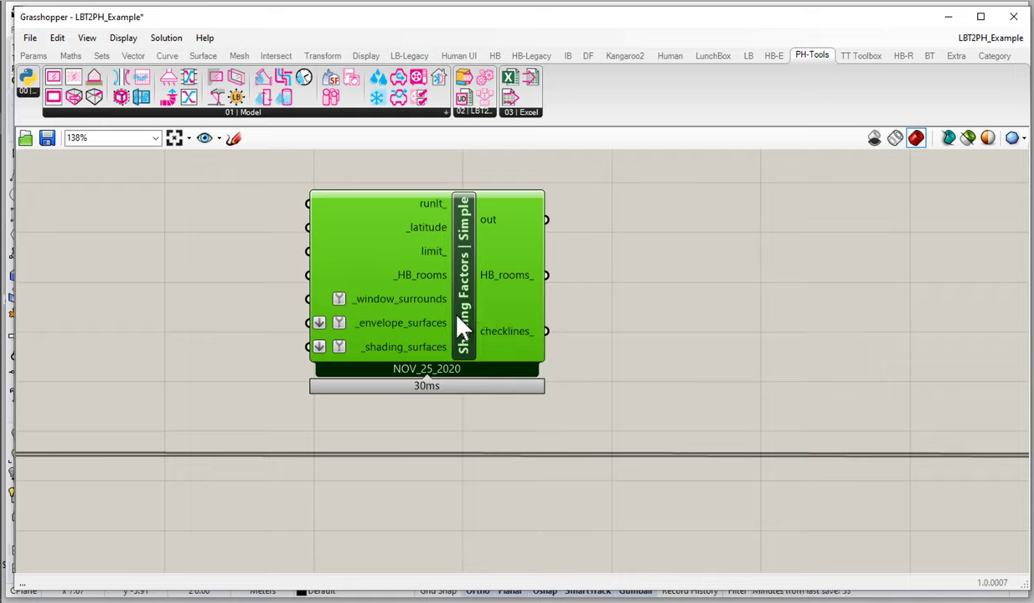
Read the descriptions of the shading component's inputs, including _latitude, _envelope_surfaces and _shading_surfaces.
mouse_move(440, 292)
mouse_move(497, 279)
mouse_move(442, 233)
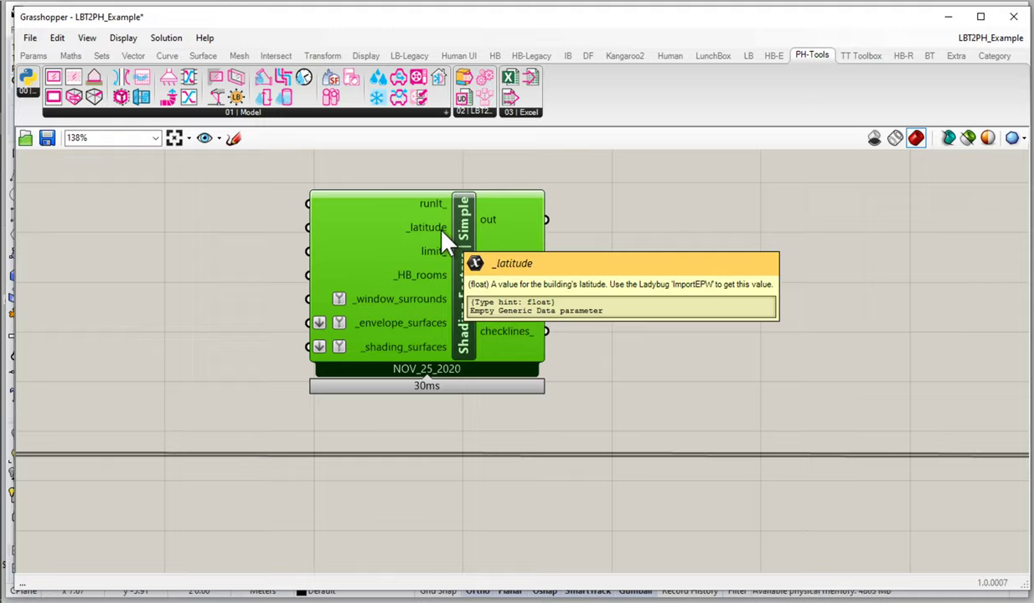
mouse_move(443, 262)
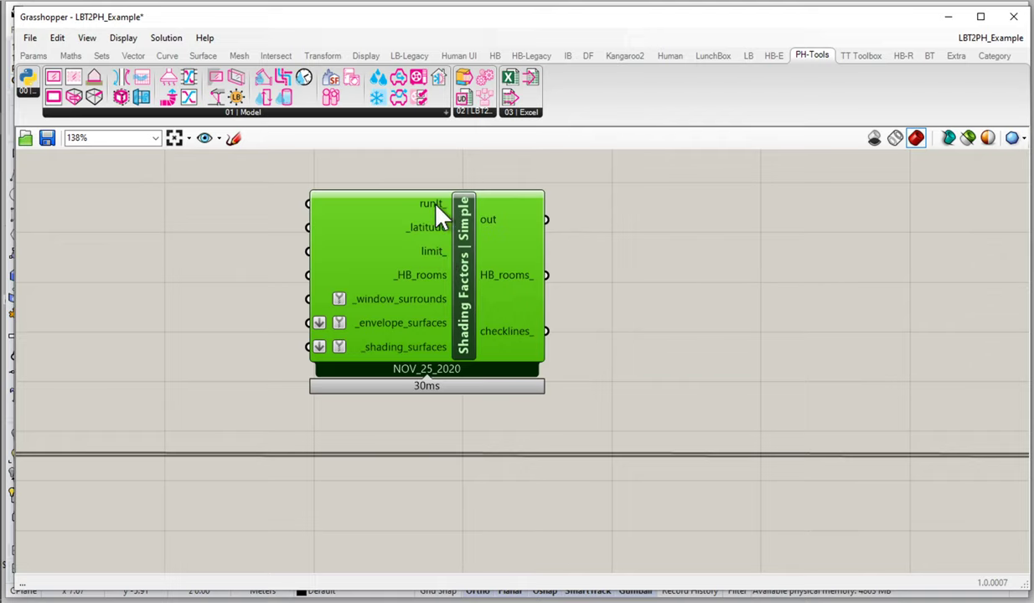
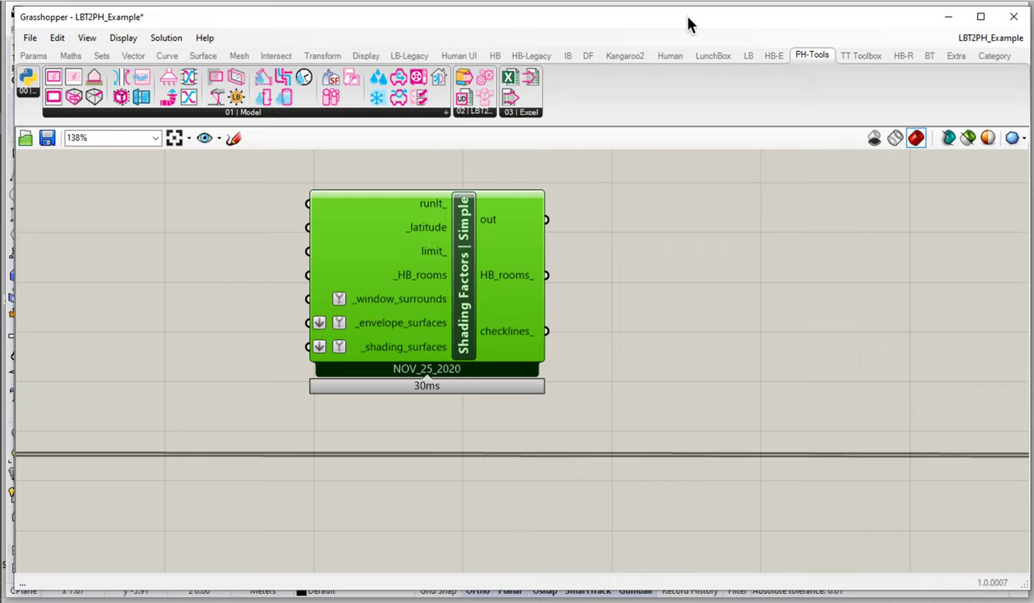
mouse_move(410, 325)
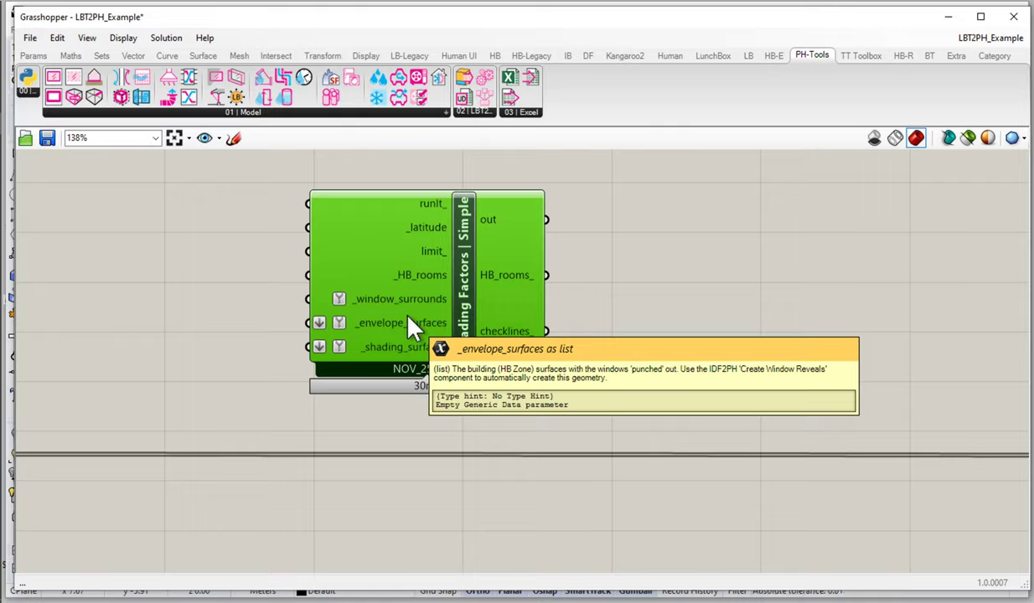
mouse_move(407, 353)
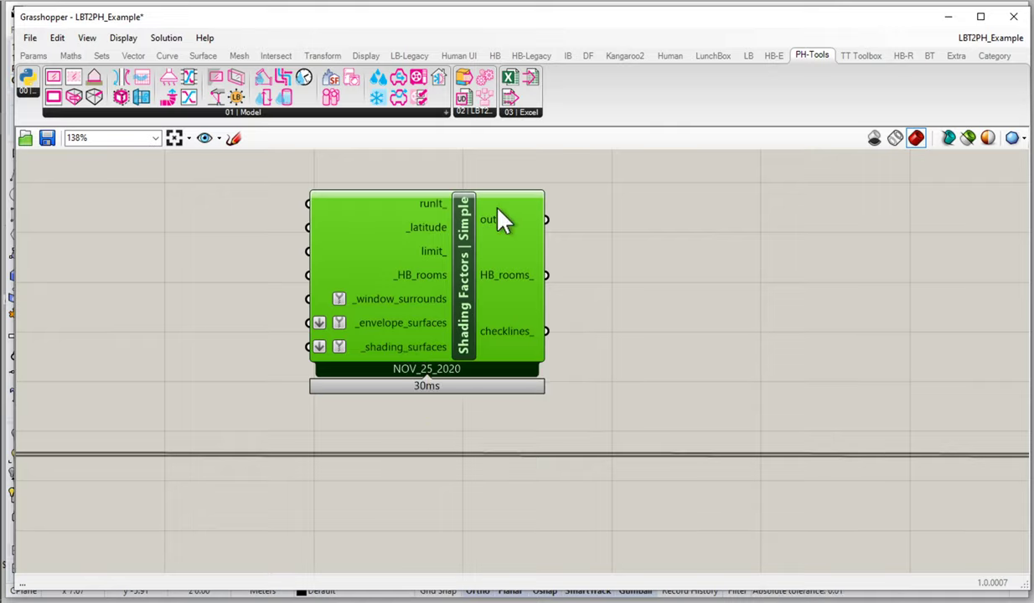
Shift the Shading Factors | Simple component further along the wire to leave space before its inputs, and deselect it.
left_click_drag(436, 314, 546, 322)
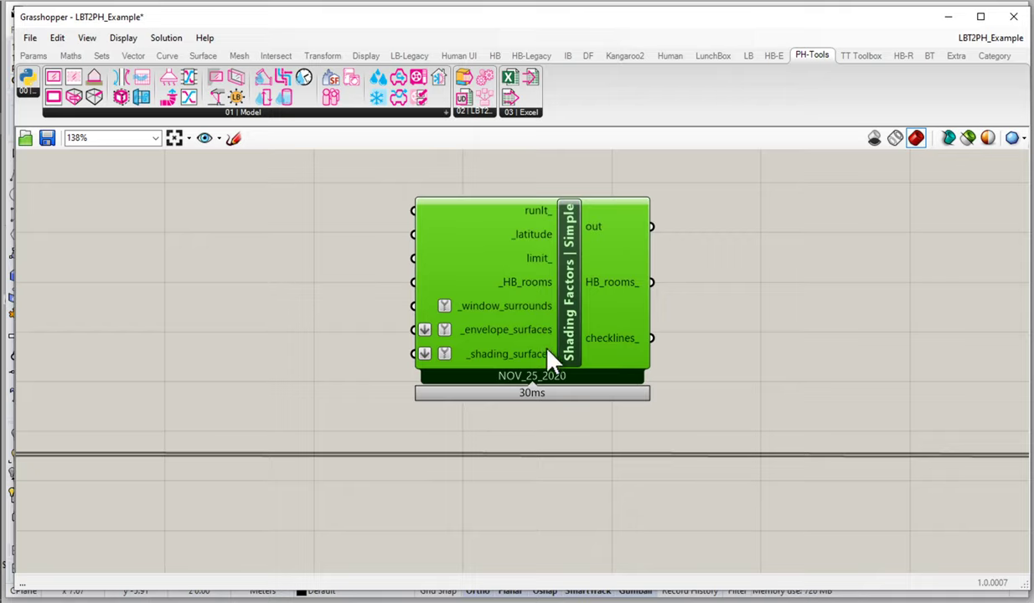
scroll(539, 351, "down", 2)
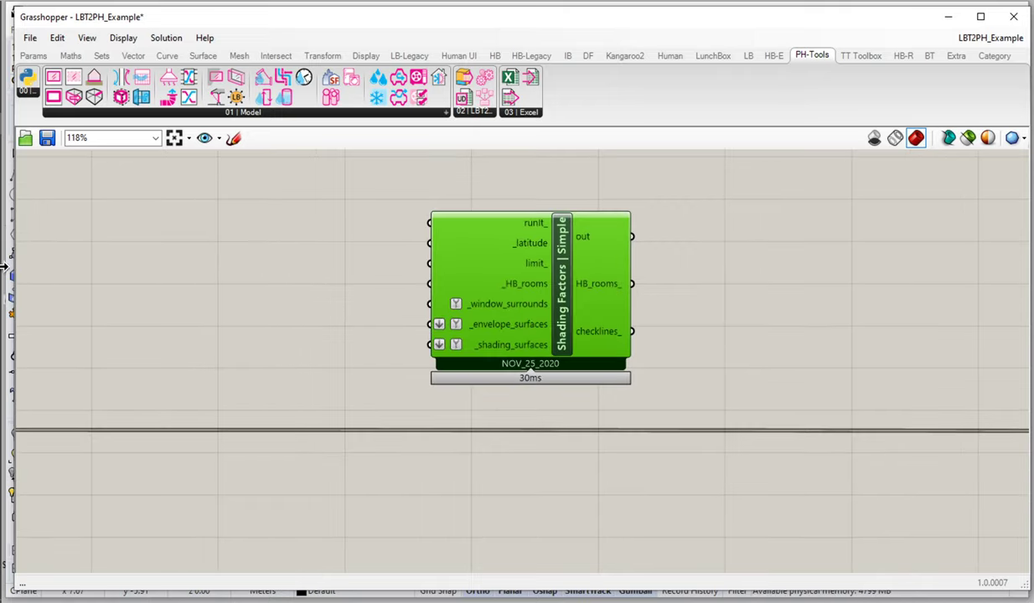
left_click(237, 264)
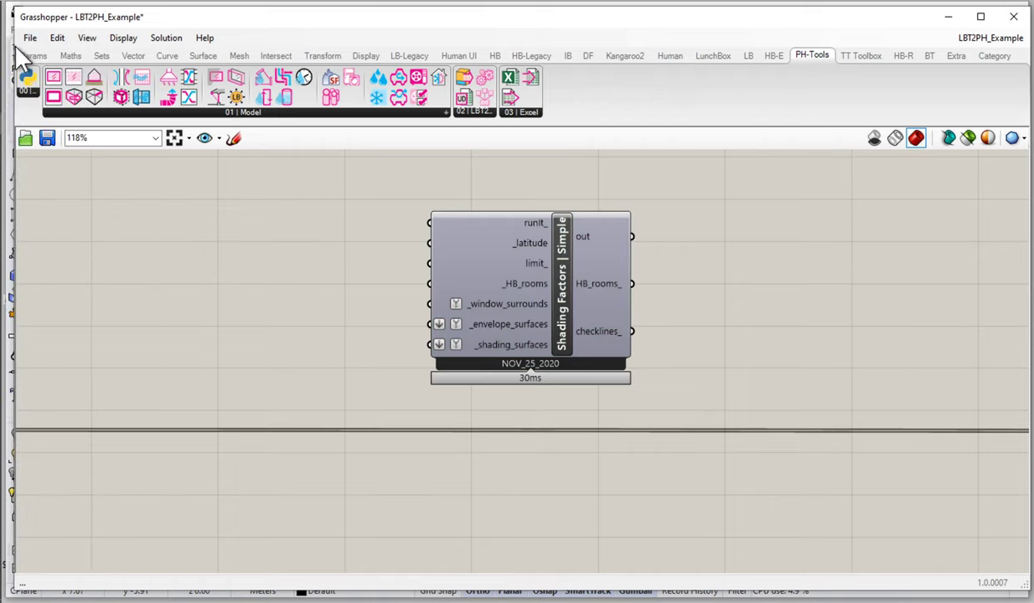
In the Rhino model, draw a 3-point plane from the top edge of the far upper-floor end-wall window, projecting about 0.64 m outward.
left_click_drag(11, 49, 418, 54)
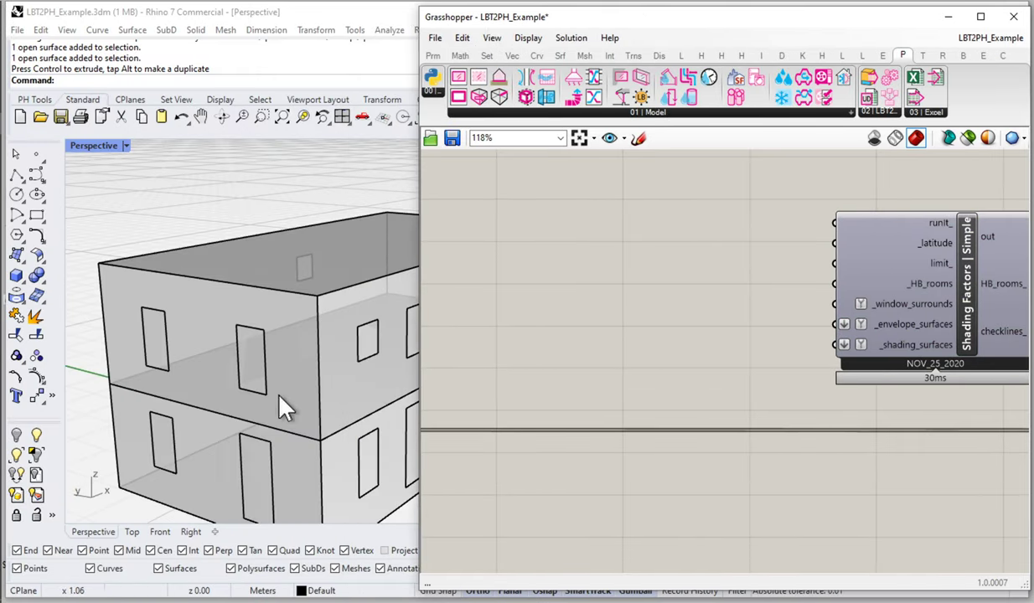
scroll(165, 408, "up", 2)
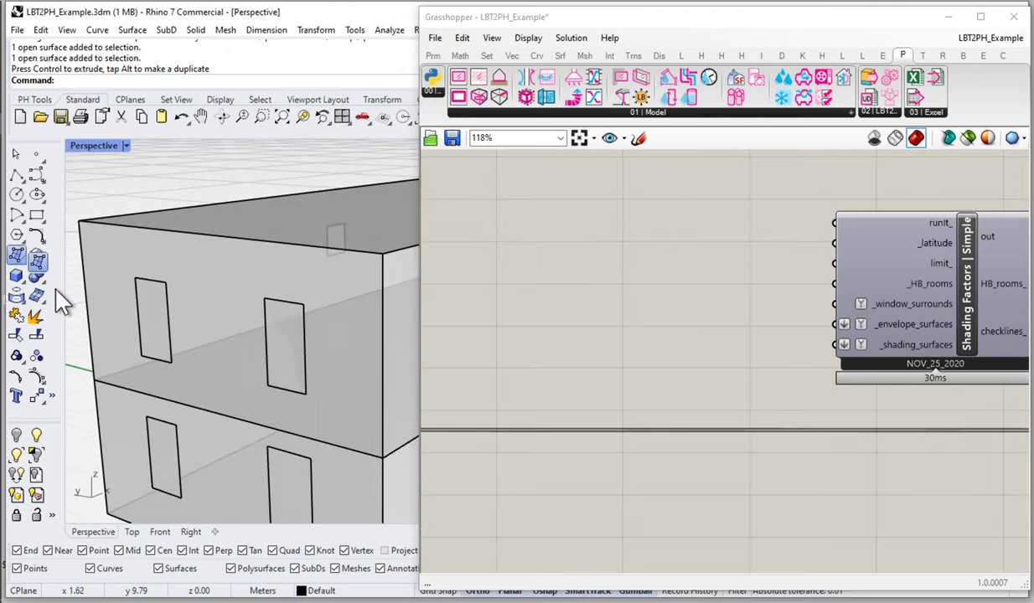
left_click(16, 255)
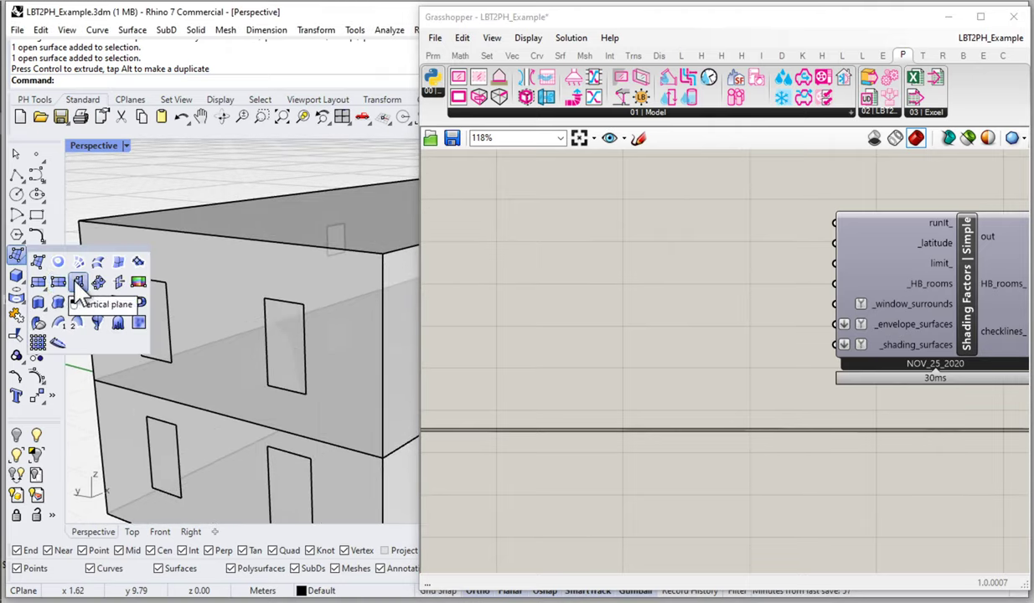
left_click(57, 284)
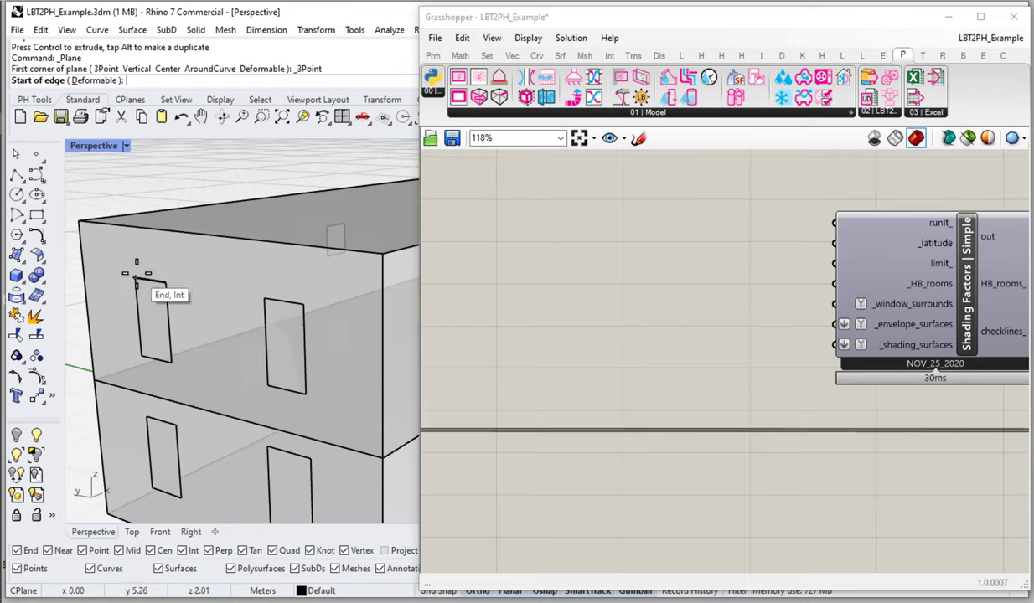
left_click(135, 278)
left_click(166, 282)
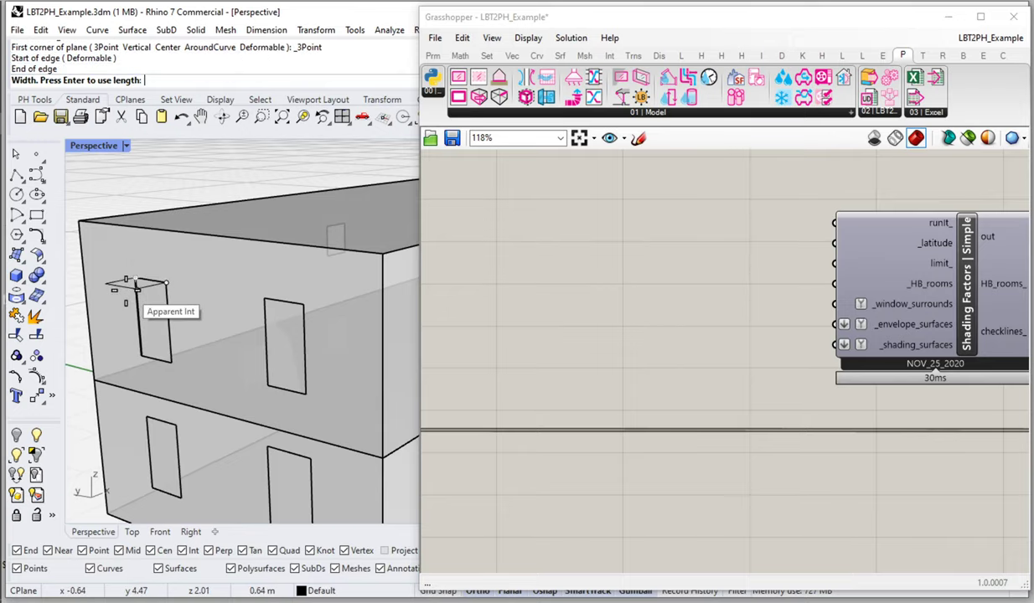
left_click(170, 373)
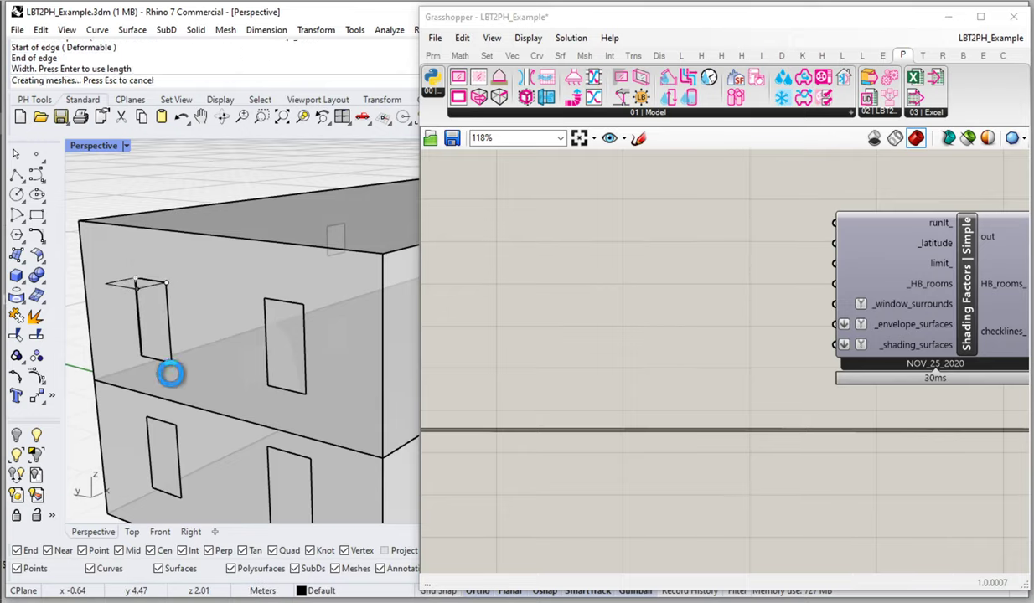
Draw a vertical plane along the right jamb of the same window, projecting to the overhang's depth and about 1.45 m high.
left_click(21, 270)
left_click(25, 263)
left_click(74, 285)
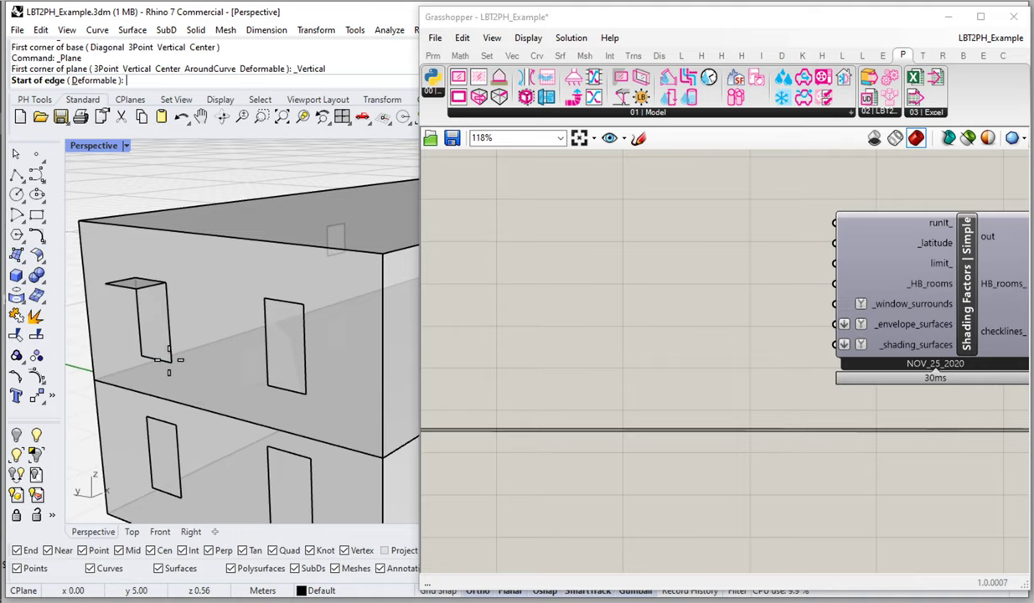
left_click(159, 369)
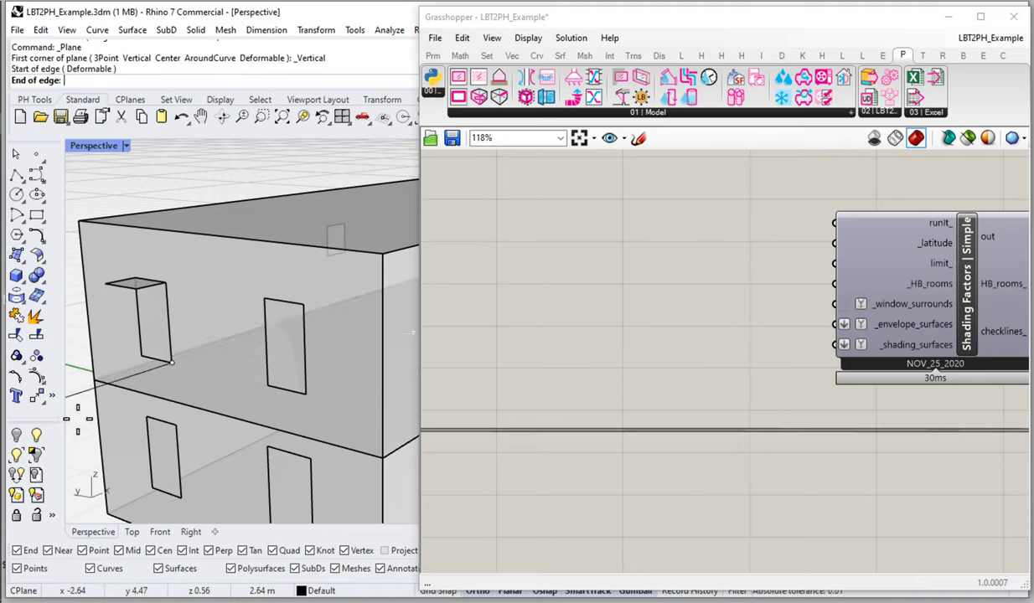
left_click(136, 282)
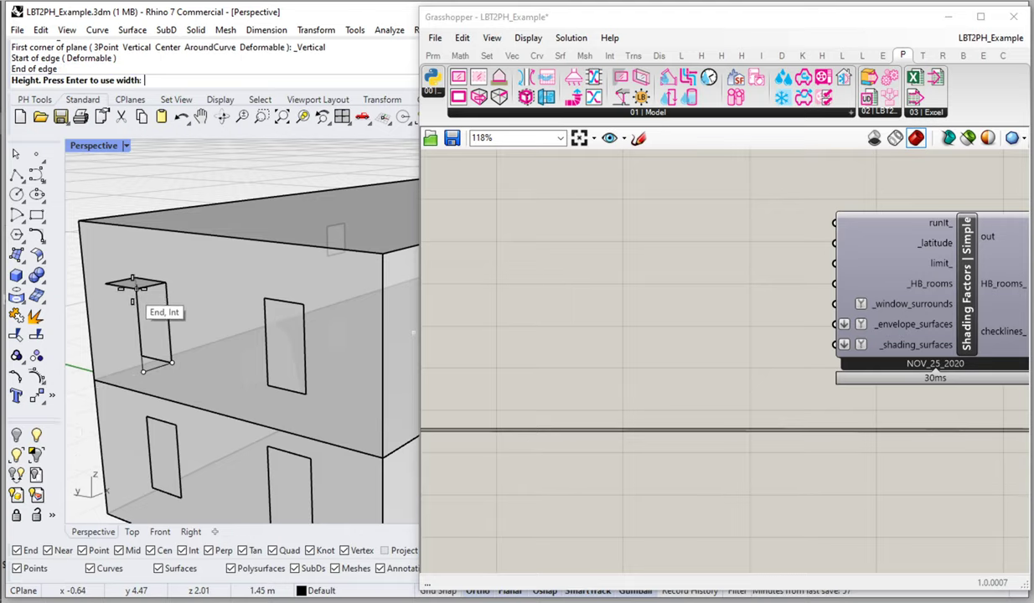
left_click(141, 373)
right_click_drag(156, 370, 126, 243)
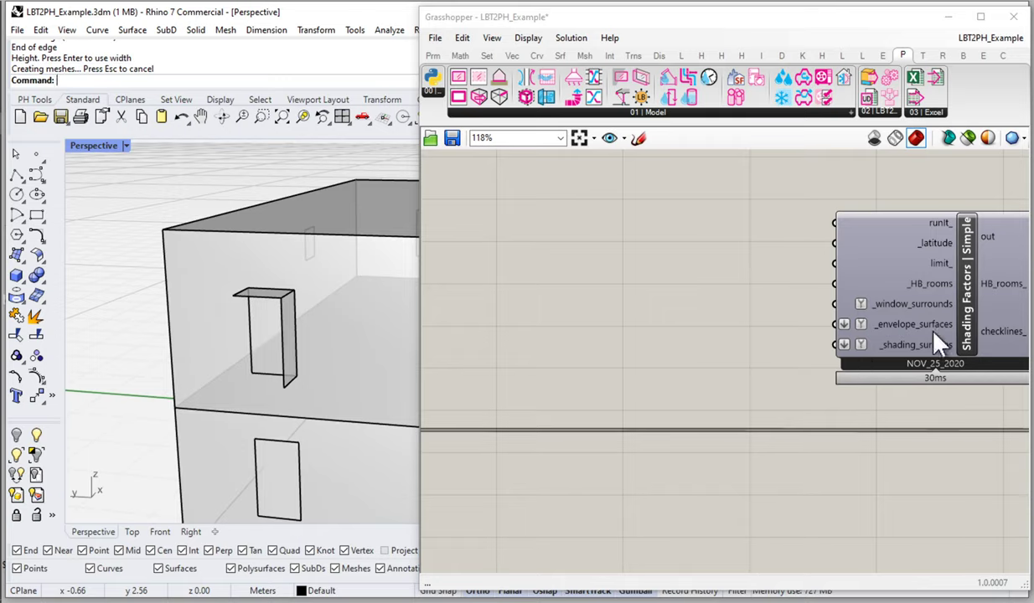
left_click(427, 344)
right_click_drag(428, 343, 358, 342)
scroll(771, 327, "down", 10)
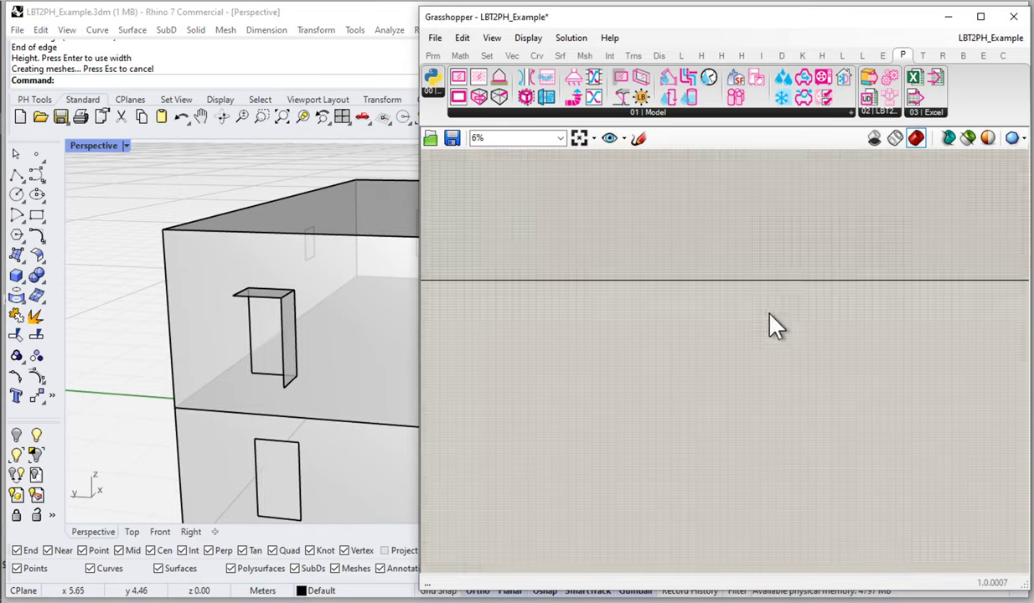
left_click(579, 137)
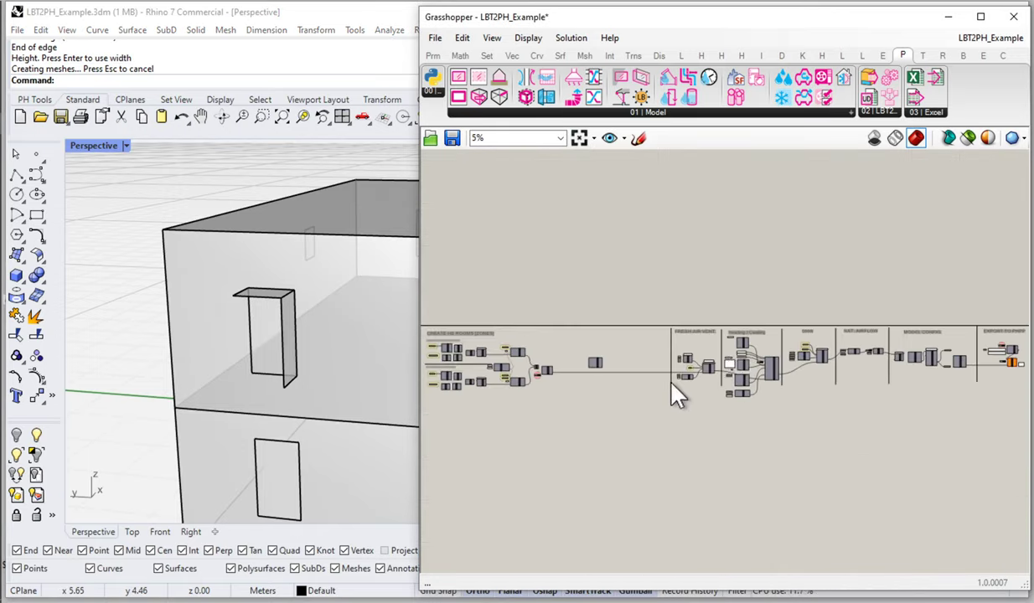
scroll(590, 377, "up", 4)
scroll(592, 377, "up", 4)
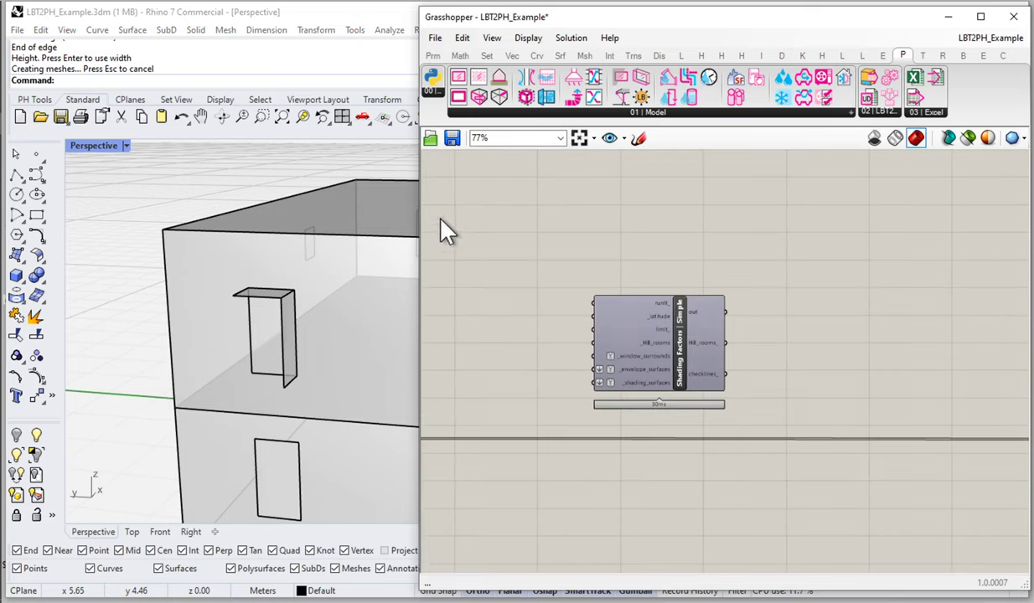
In the Rhino model, delete the side plane and the overhang plane drawn around the upper-floor end-wall window.
right_click_drag(287, 305, 226, 301)
left_click(189, 310)
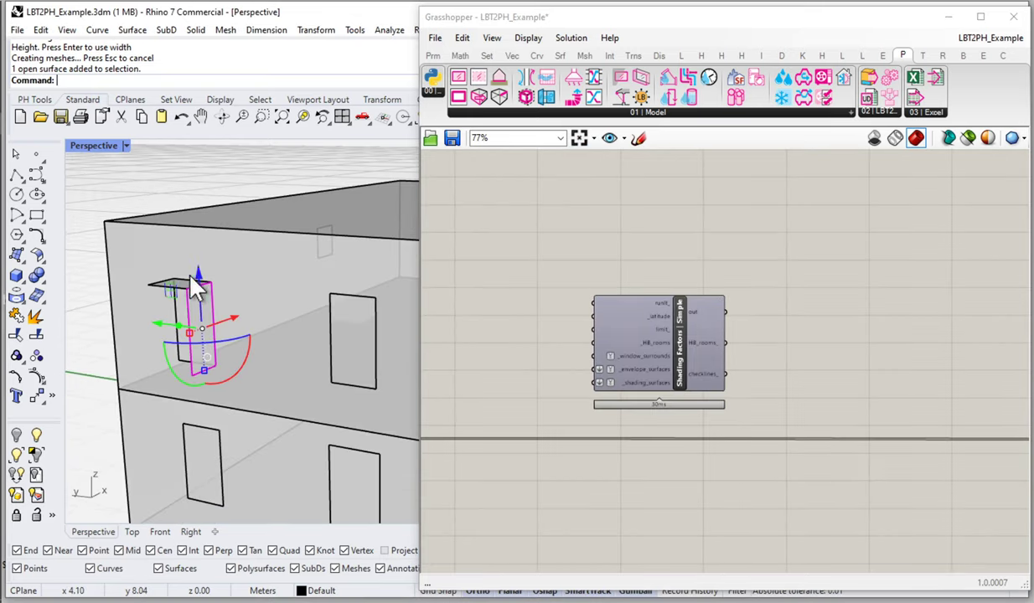
key("Delete")
left_click(183, 285)
key("Delete")
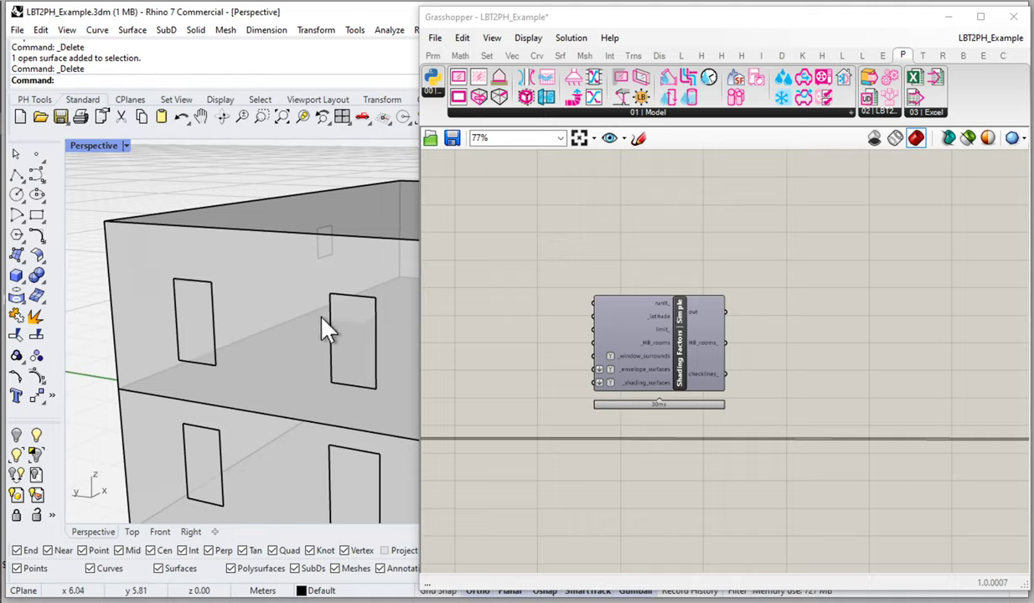
Add the LBT2PH_CreateWindowReveals component to the canvas, ahead of the inputs of Shading Factors | Simple.
right_click_drag(573, 375, 811, 342)
scroll(874, 316, "up", 4)
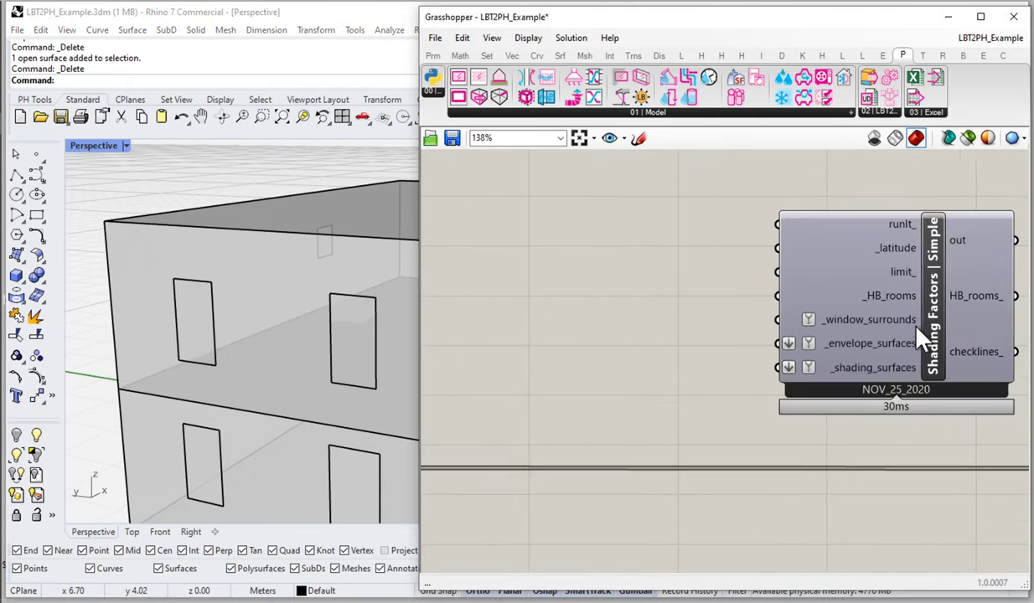
mouse_move(916, 334)
left_click(659, 113)
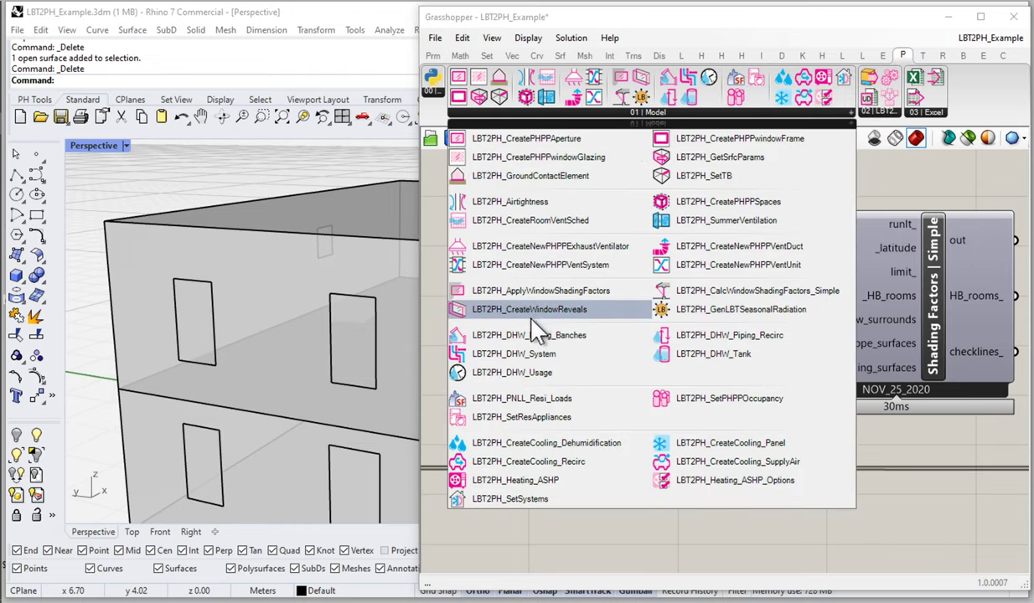
mouse_move(530, 323)
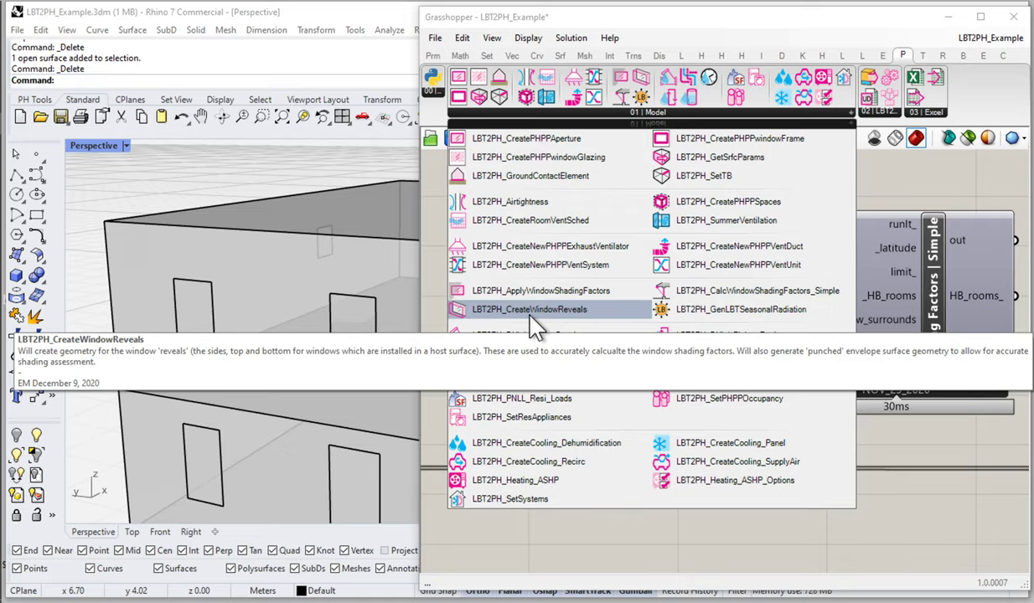
left_click_drag(530, 309, 597, 331)
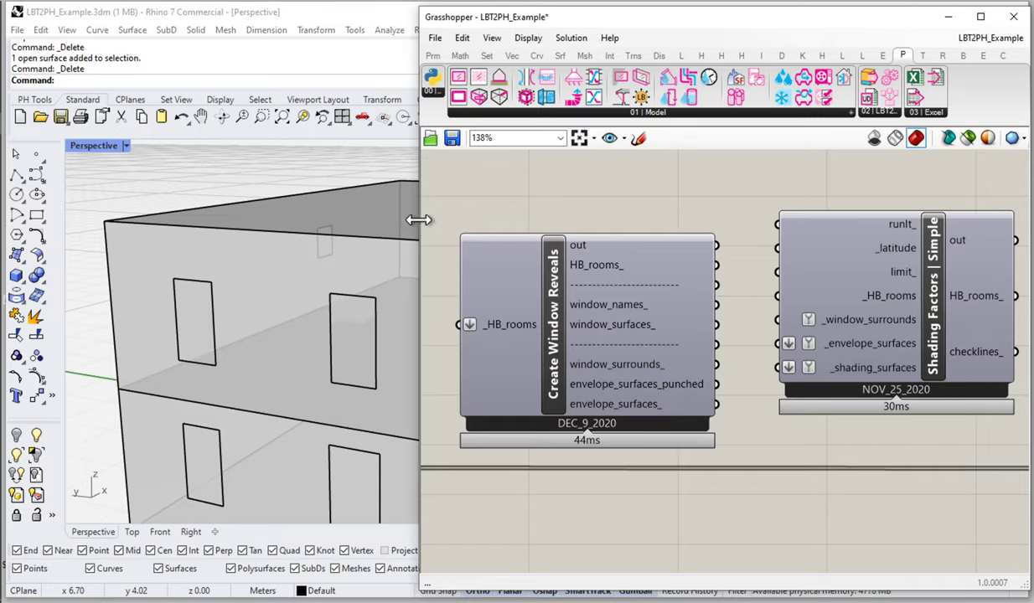
Widen the Grasshopper window, and line up Create Window Reveals and Shading Factors | Simple side by side.
left_click_drag(419, 220, 168, 223)
right_click_drag(266, 277, 541, 227)
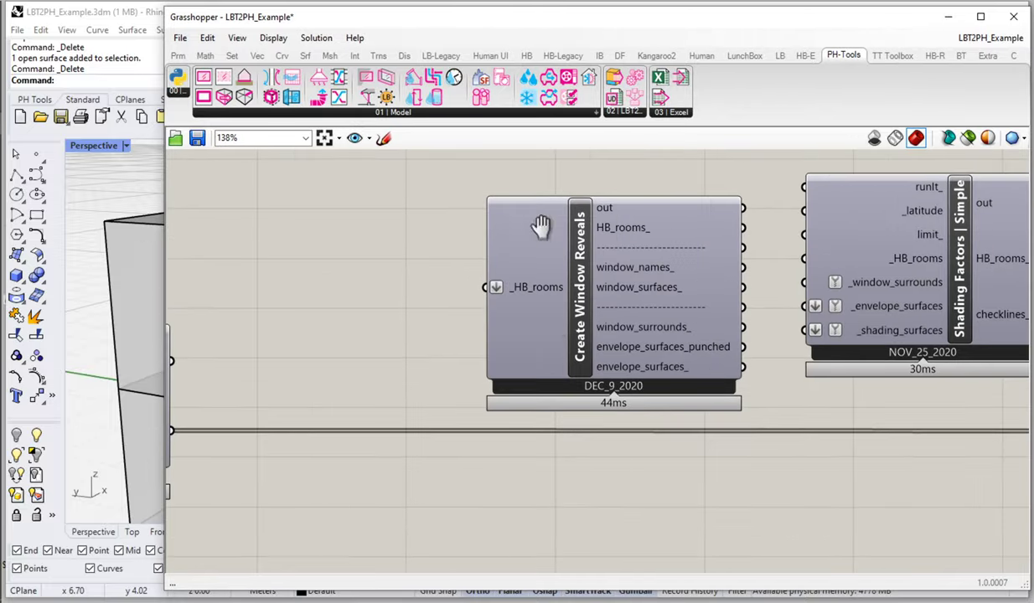
left_click_drag(533, 294, 514, 280)
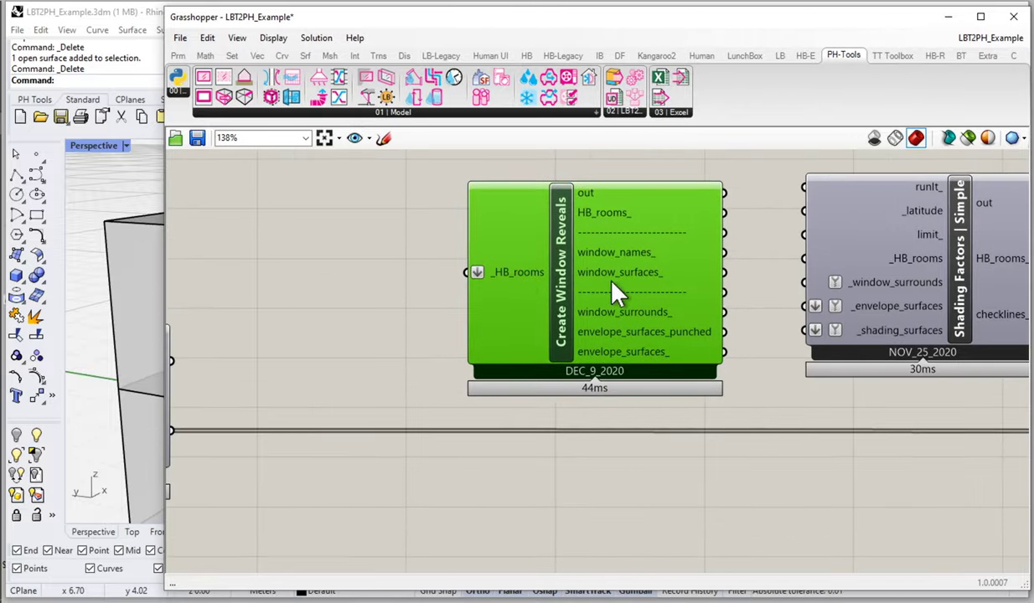
mouse_move(612, 283)
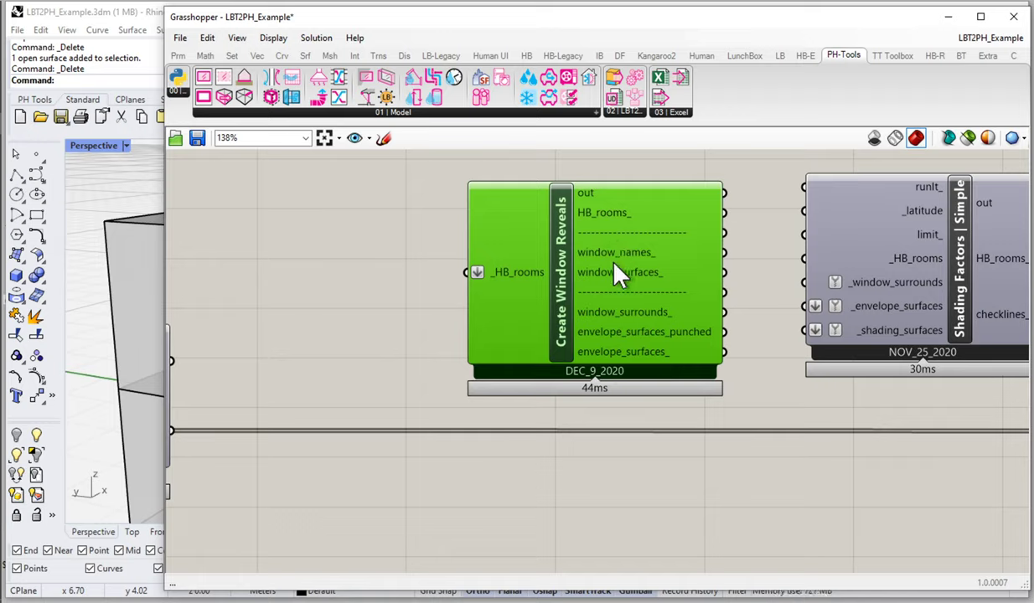
mouse_move(615, 261)
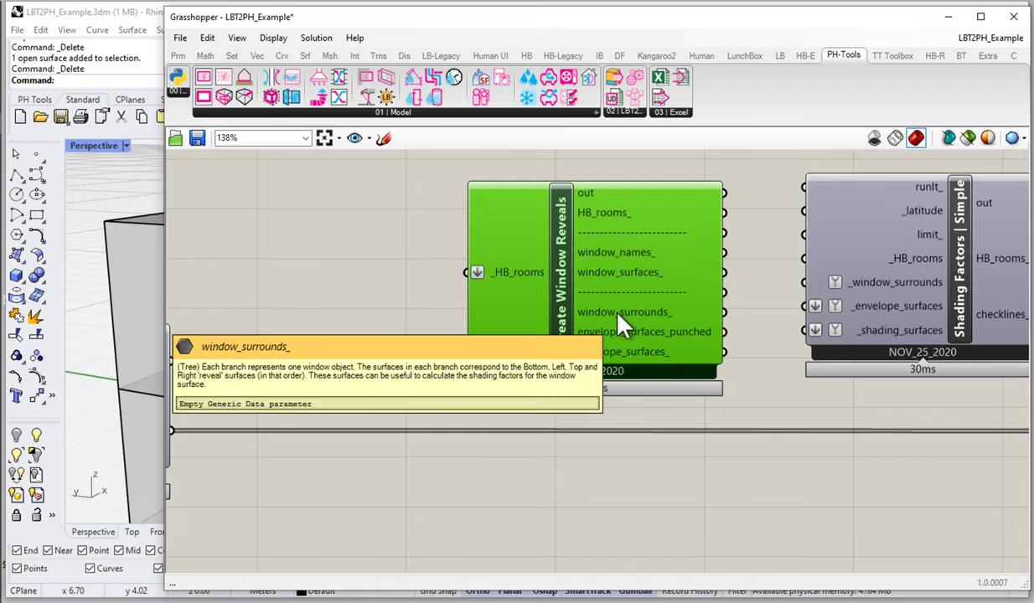
mouse_move(617, 315)
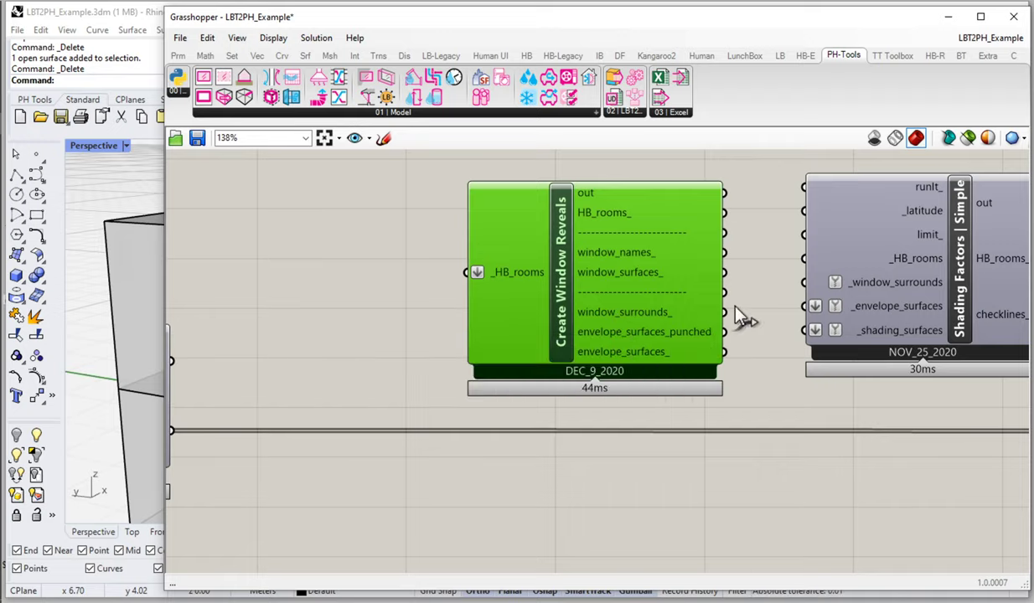
left_click_drag(591, 310, 597, 303)
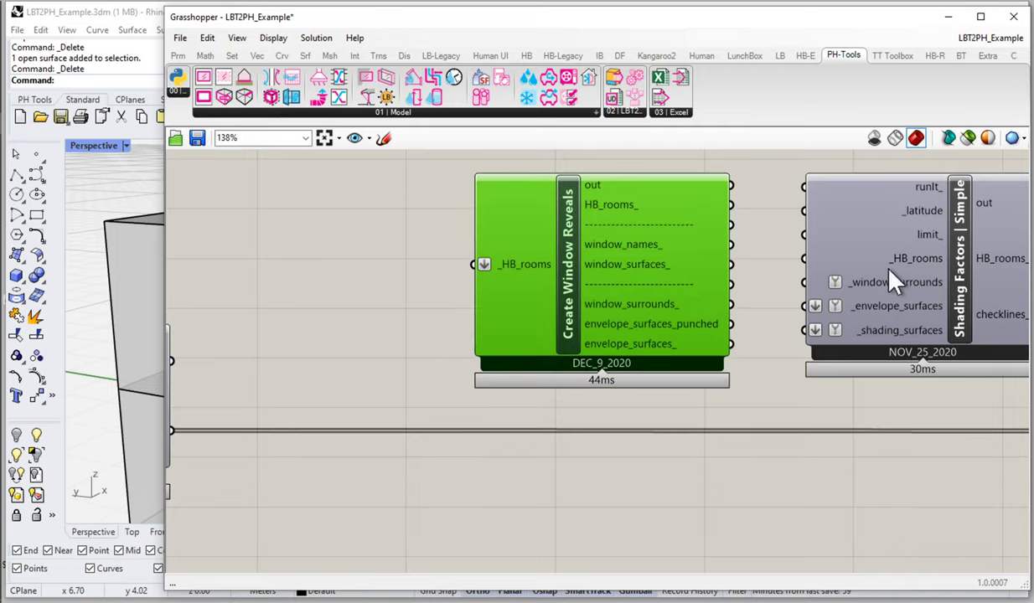
left_click_drag(893, 278, 864, 284)
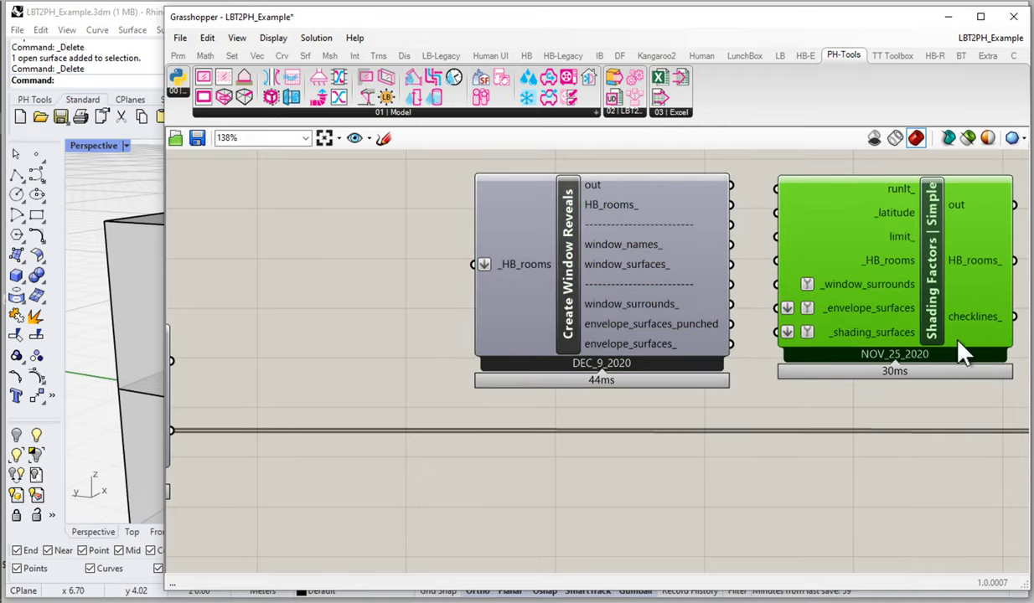
Group Create Window Reveals with Shading Factors | Simple, and widen the gap between the two components.
right_click_drag(914, 309, 852, 320)
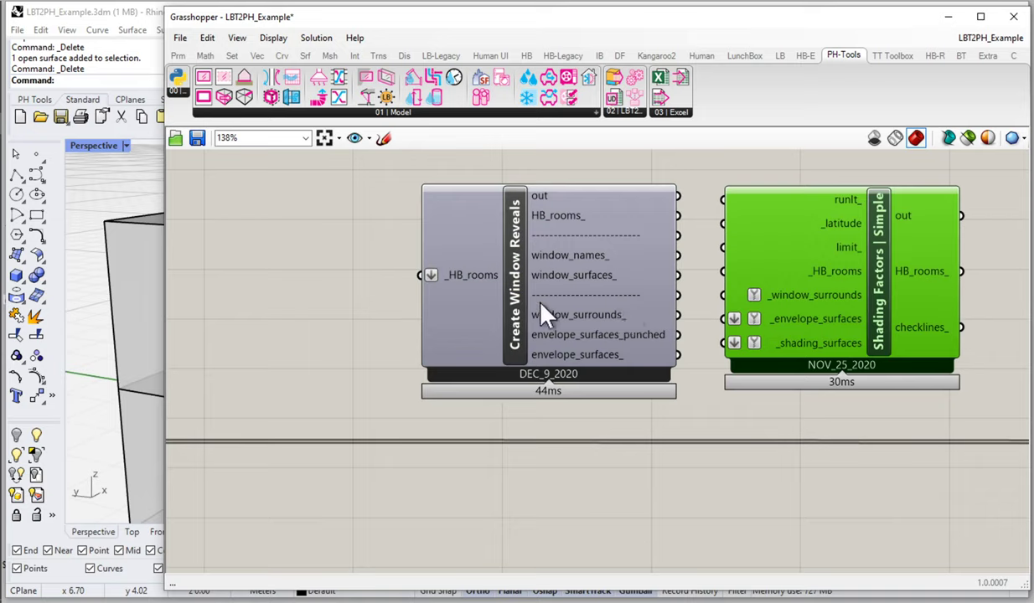
left_click_drag(841, 153, 502, 282)
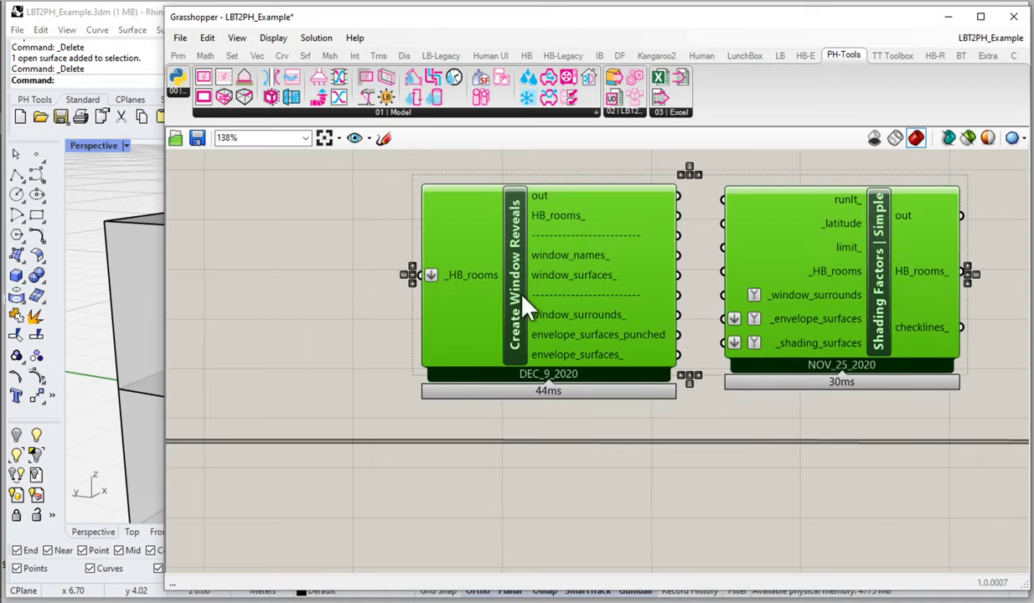
left_click(713, 189)
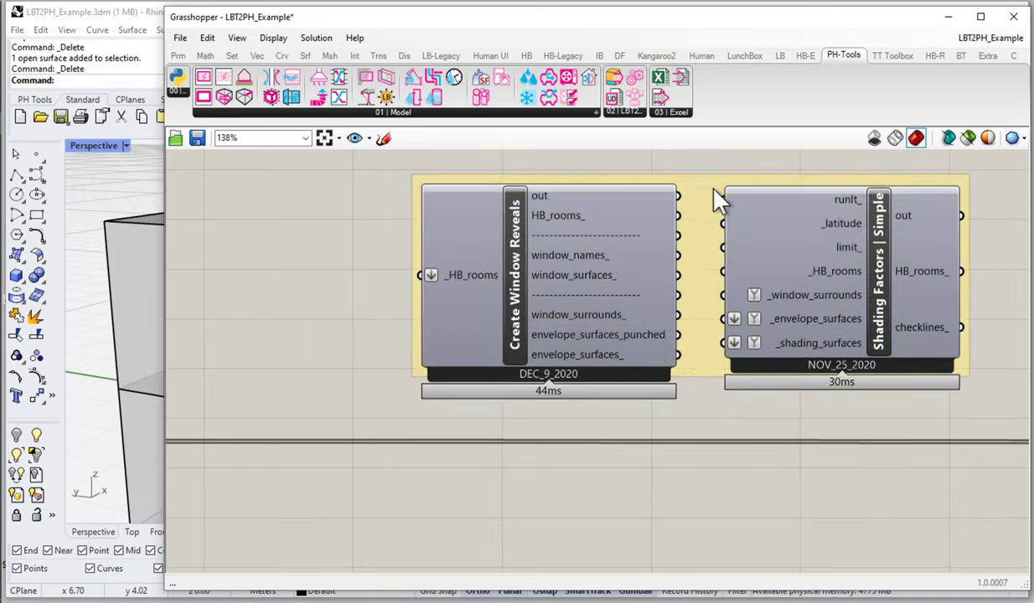
left_click_drag(628, 245, 591, 243)
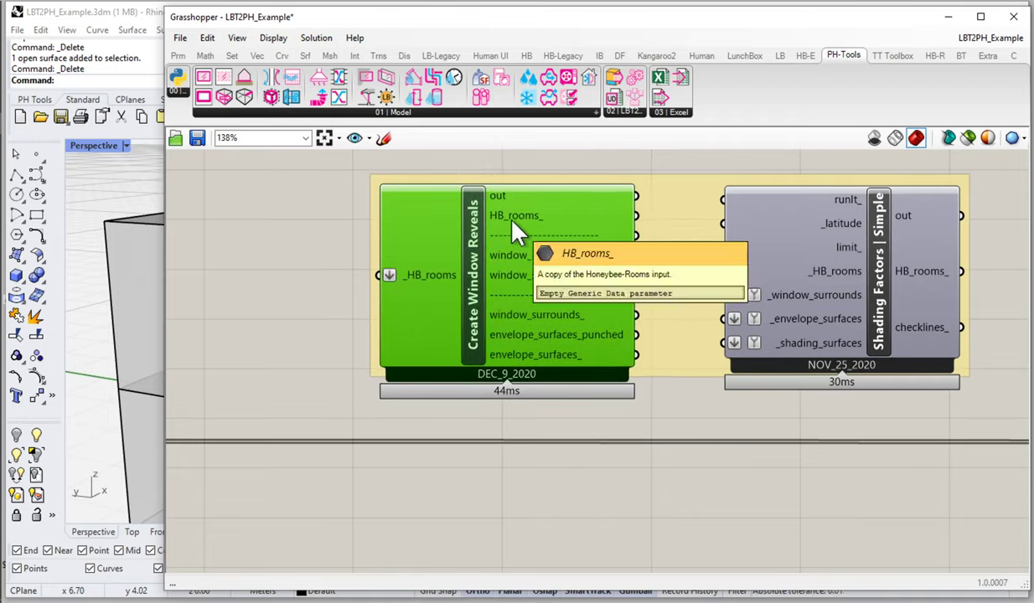
Wire Create Window Reveals' HB_rooms_, window_surrounds_ and envelope_surfaces_punched outputs to the matching shading inputs, and feed its _HB_rooms input from SolveAdj's adj_rooms.
left_click_drag(636, 215, 722, 271)
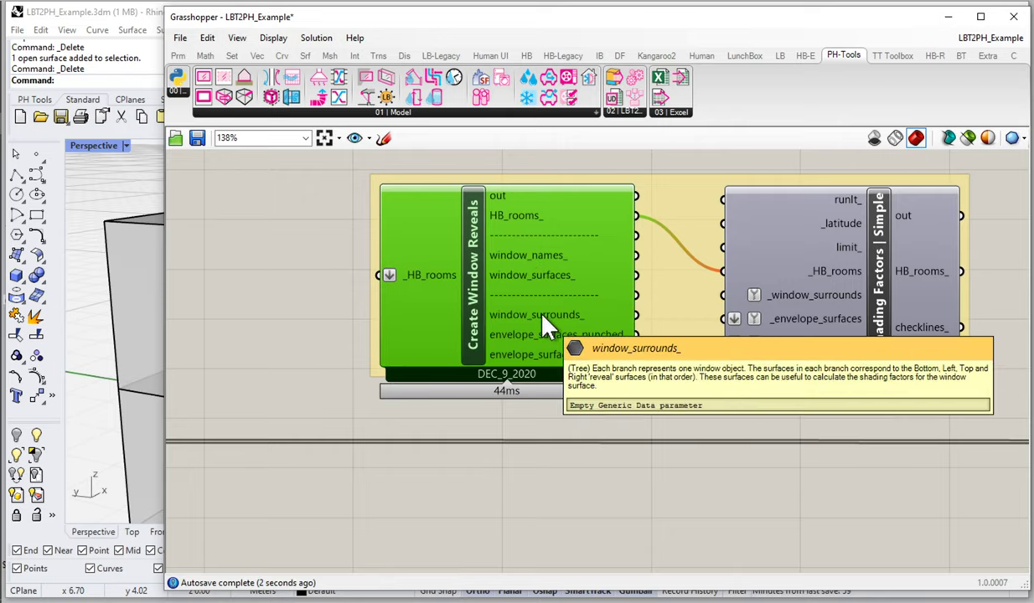
left_click_drag(637, 315, 724, 296)
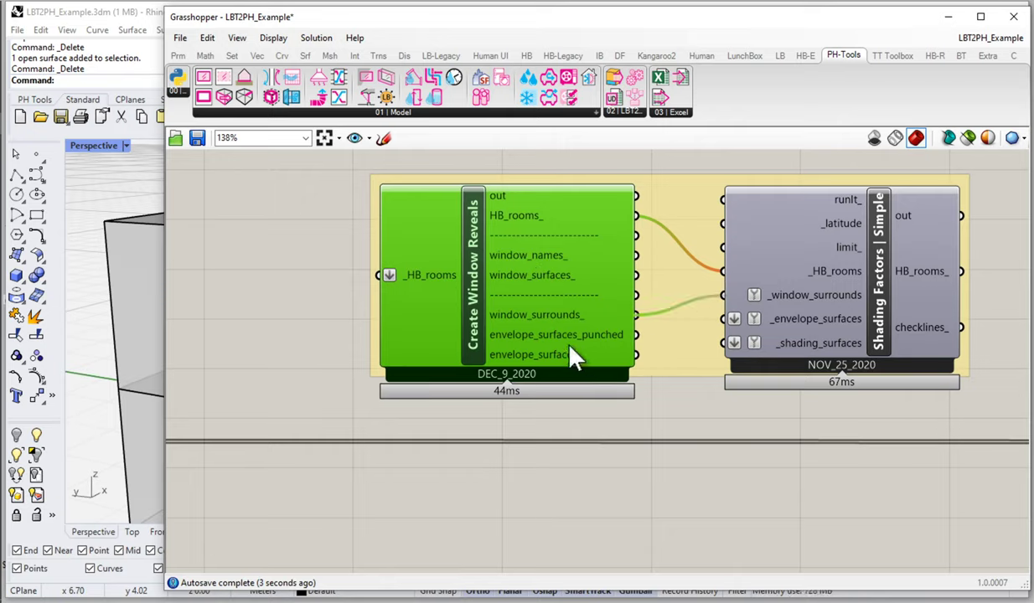
mouse_move(635, 337)
left_mouse_down()
mouse_move(653, 346)
mouse_move(838, 327)
left_mouse_up()
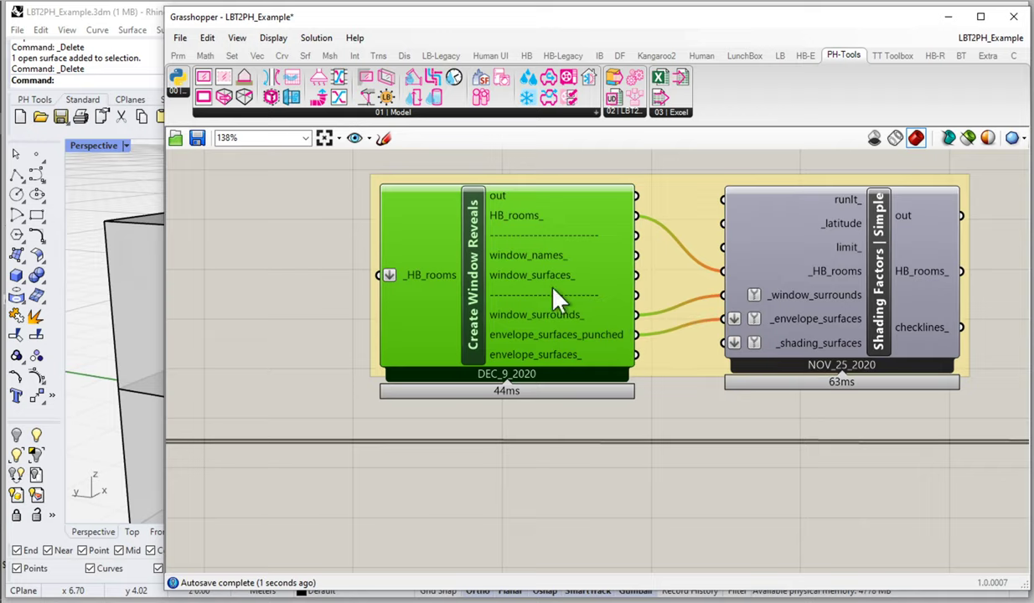
left_click_drag(571, 300, 586, 313)
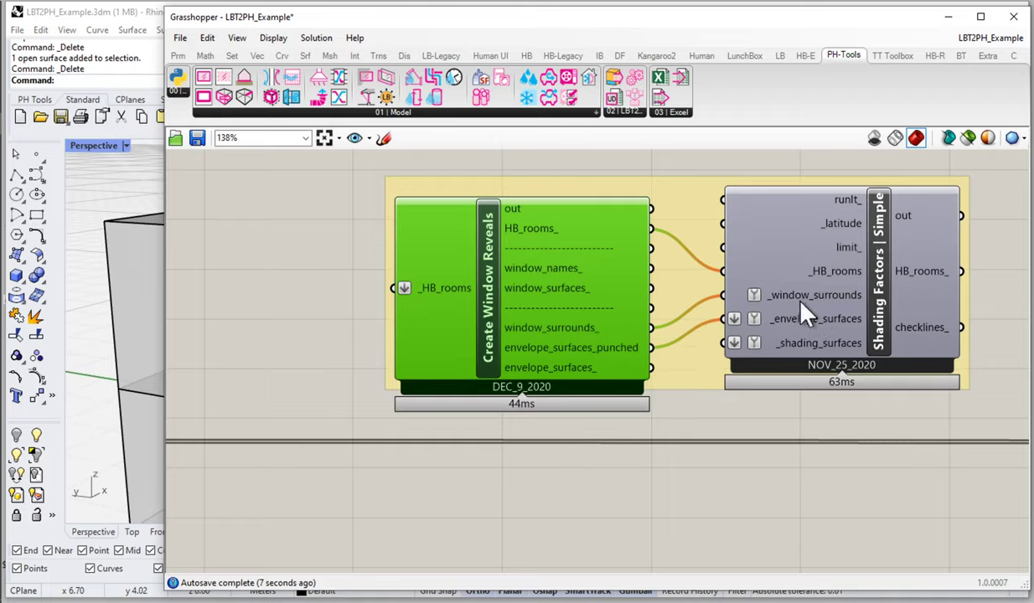
scroll(553, 311, "down", 3)
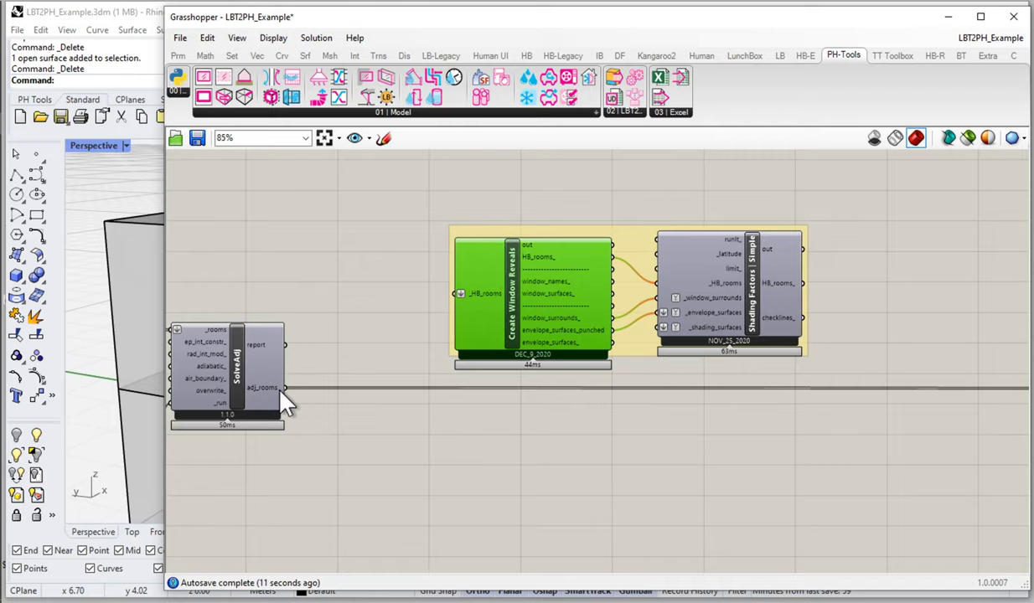
left_click_drag(280, 388, 460, 294)
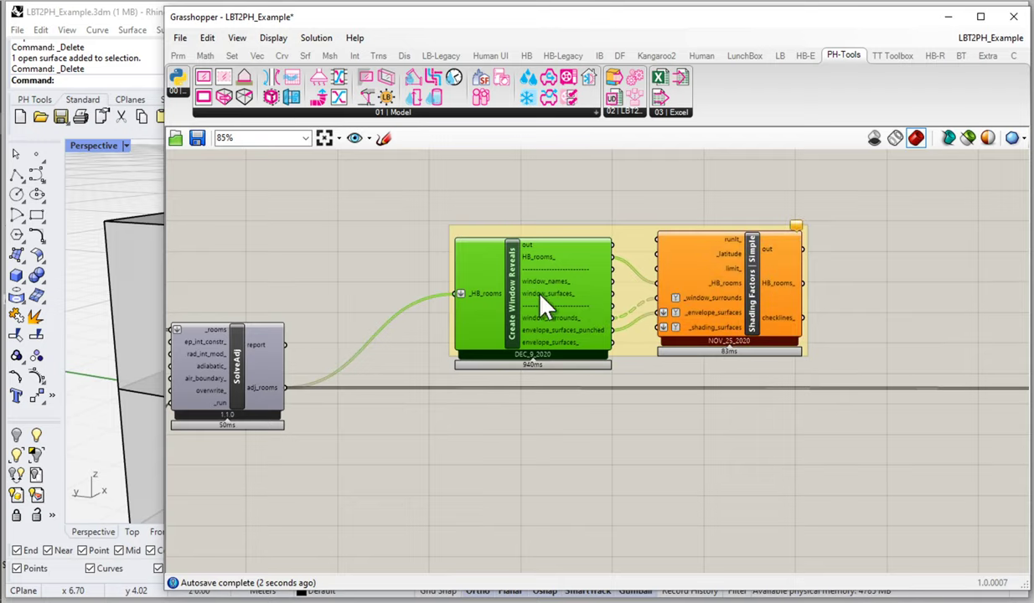
Read the warning on the Shading Factors | Simple component, and move the component slightly further from Create Window Reveals.
scroll(703, 282, "up", 1)
left_click(762, 290)
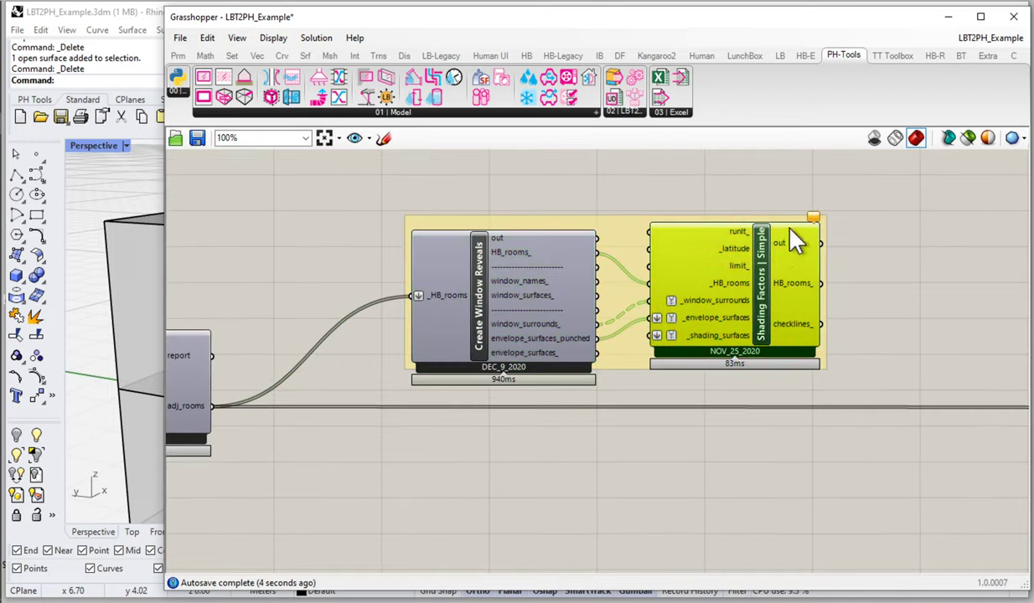
mouse_move(814, 218)
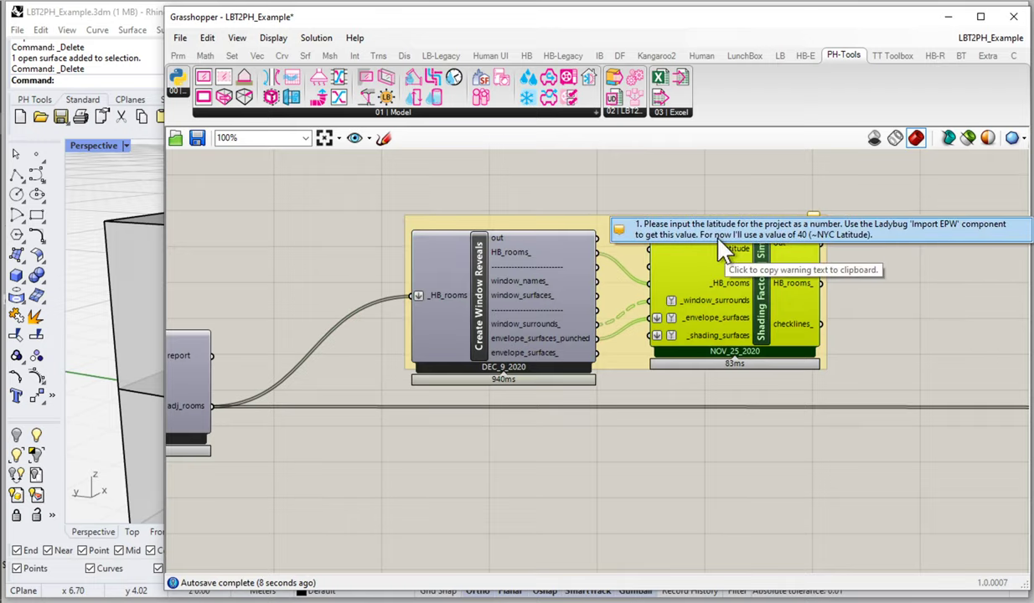
scroll(726, 277, "up", 3)
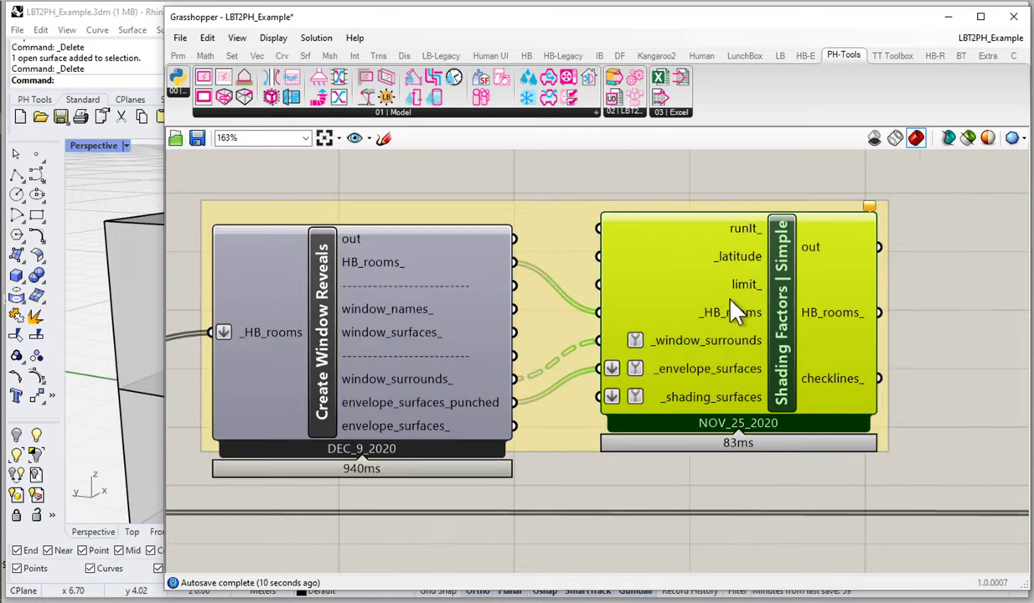
scroll(737, 298, "down", 2)
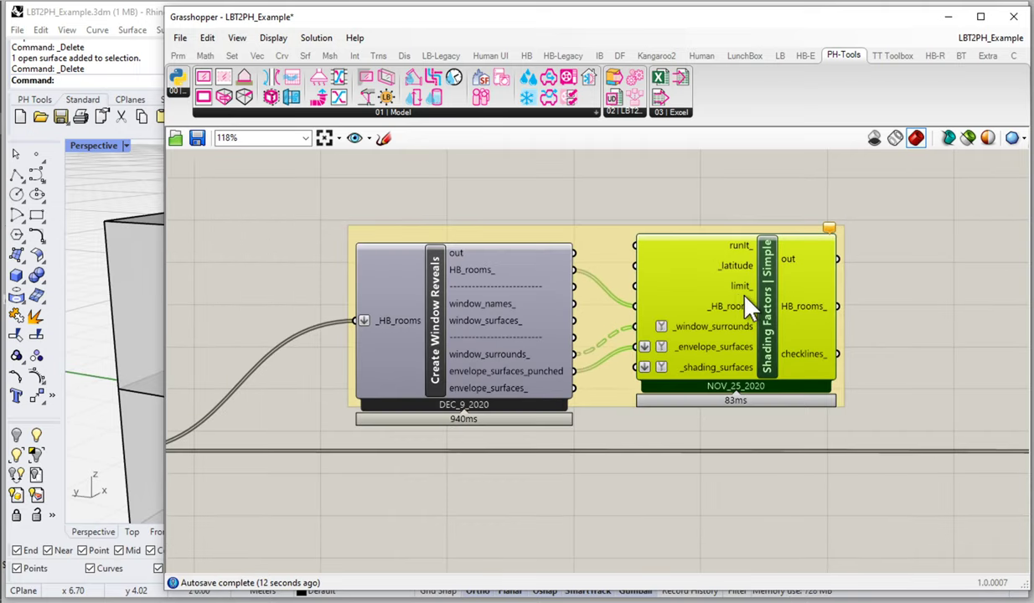
left_click_drag(744, 295, 749, 319)
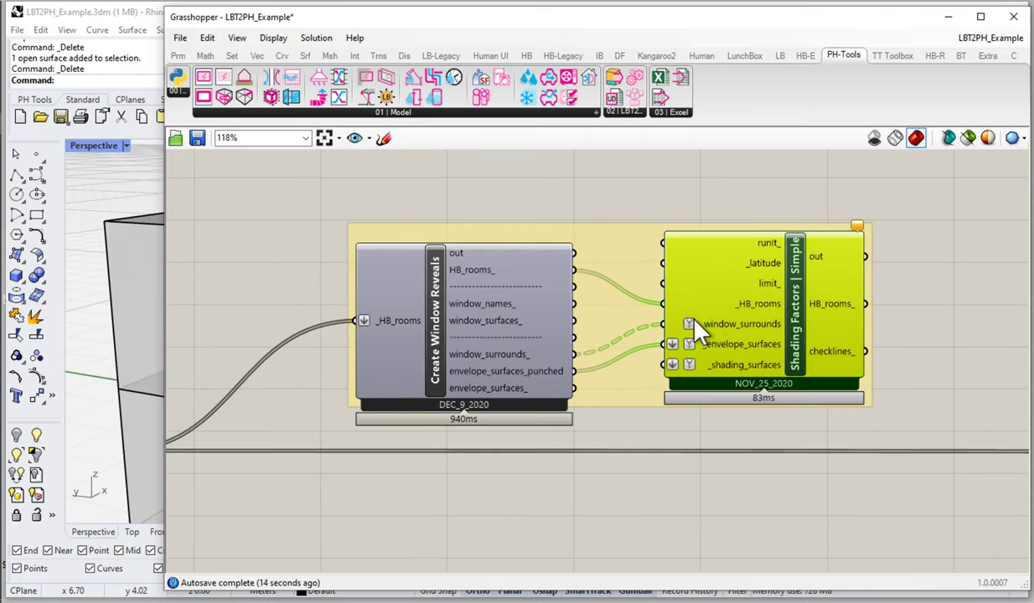
mouse_move(706, 322)
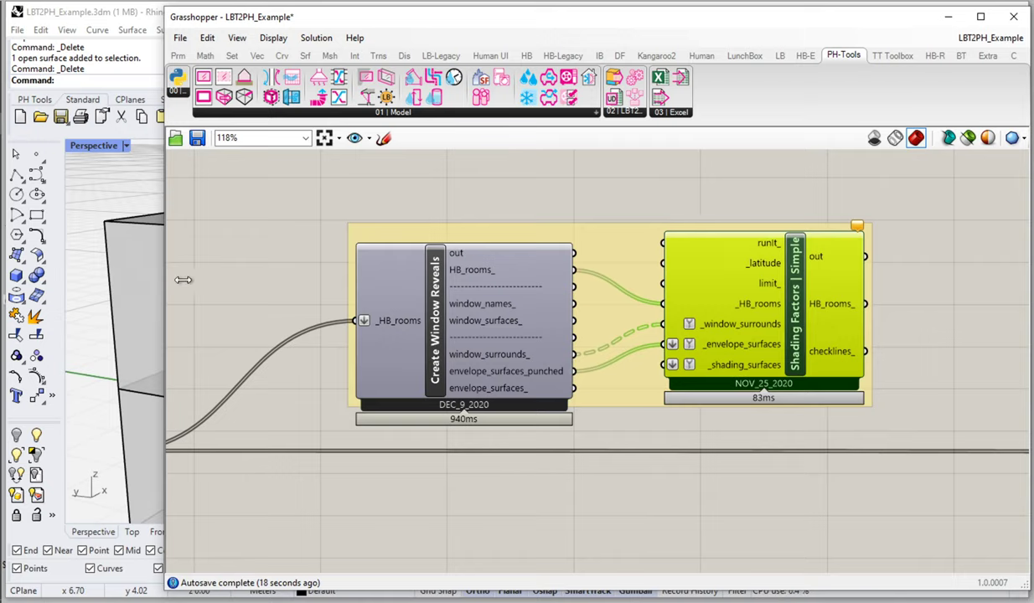
Select Create Window Reveals, and move and narrow the Grasshopper window to uncover the Rhino model view and layer list.
left_click_drag(166, 288, 339, 285)
left_click(605, 327)
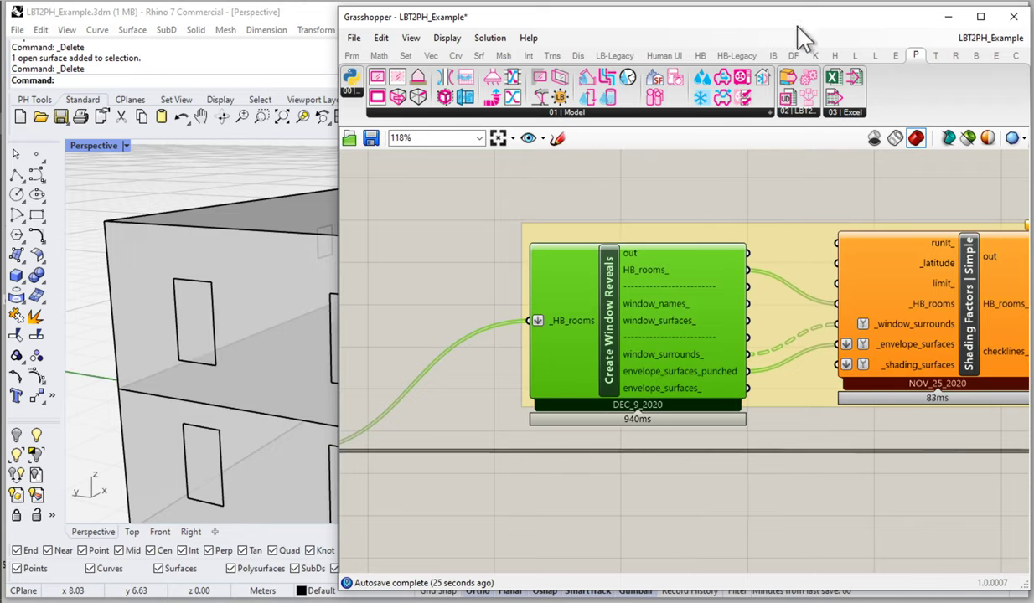
left_click_drag(800, 25, 468, 25)
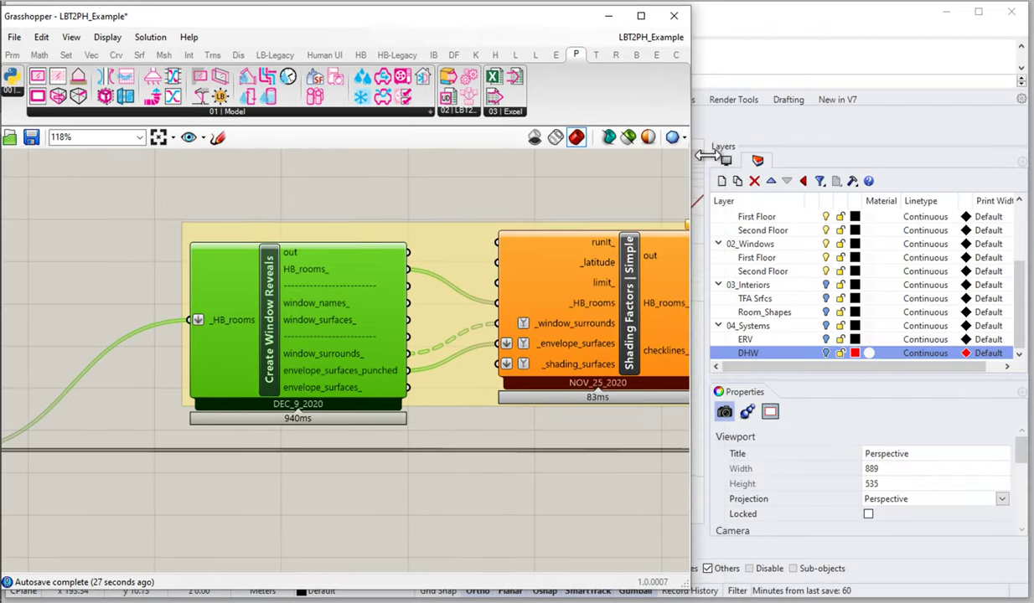
left_click_drag(707, 155, 430, 155)
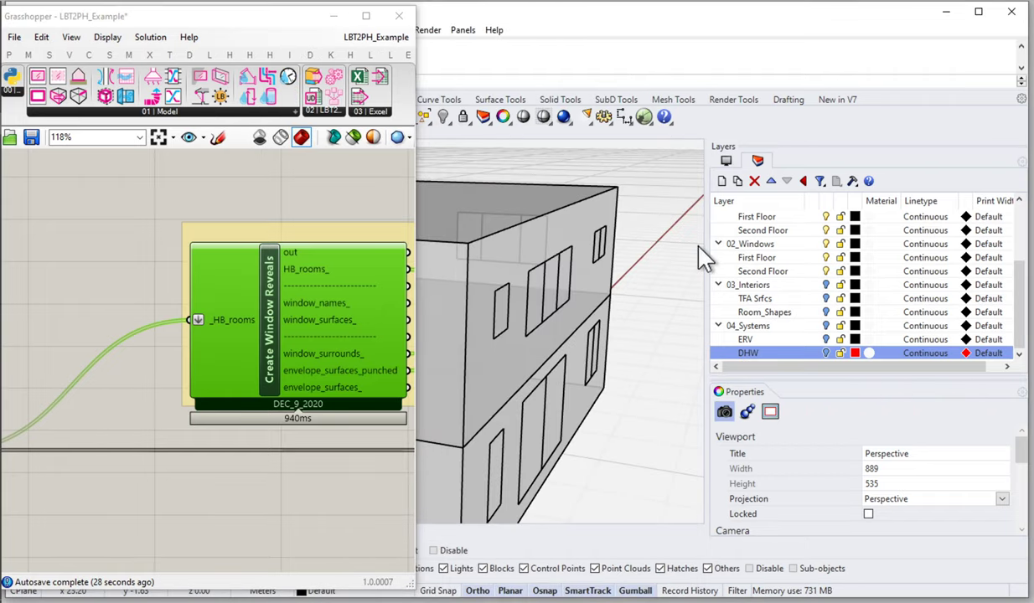
Widen the Rhino viewport by narrowing the layer list, and turn off the 01_Geom and 02_Windows layers.
left_click_drag(705, 260, 870, 252)
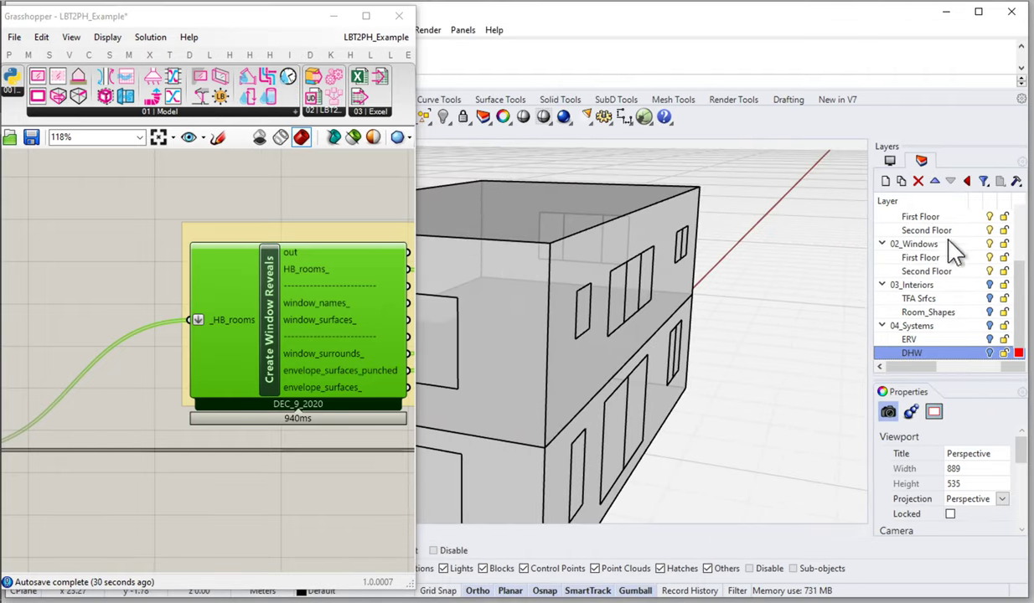
scroll(984, 243, "up", 1)
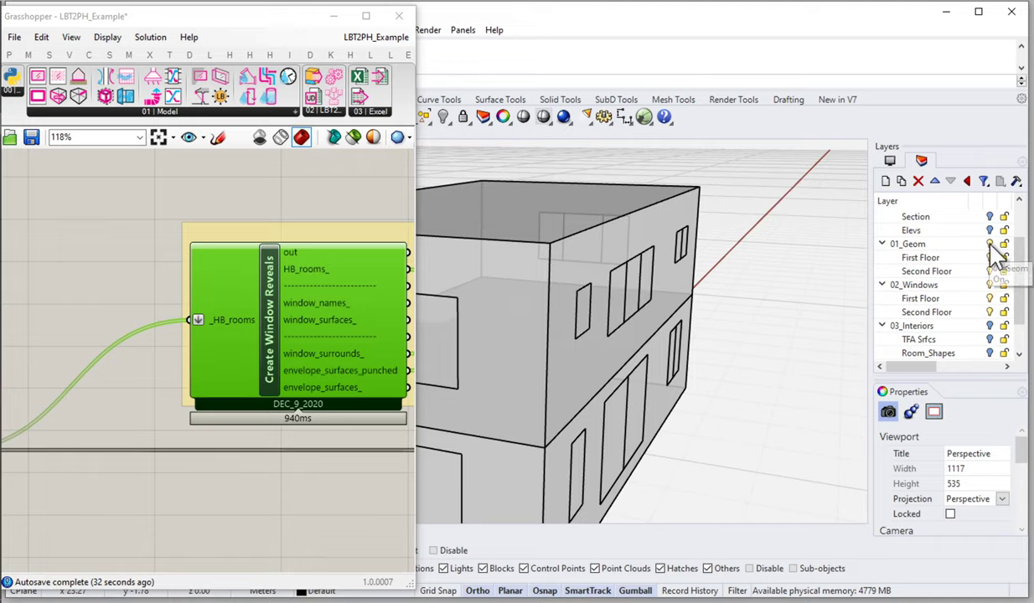
left_click(990, 244)
left_click(989, 285)
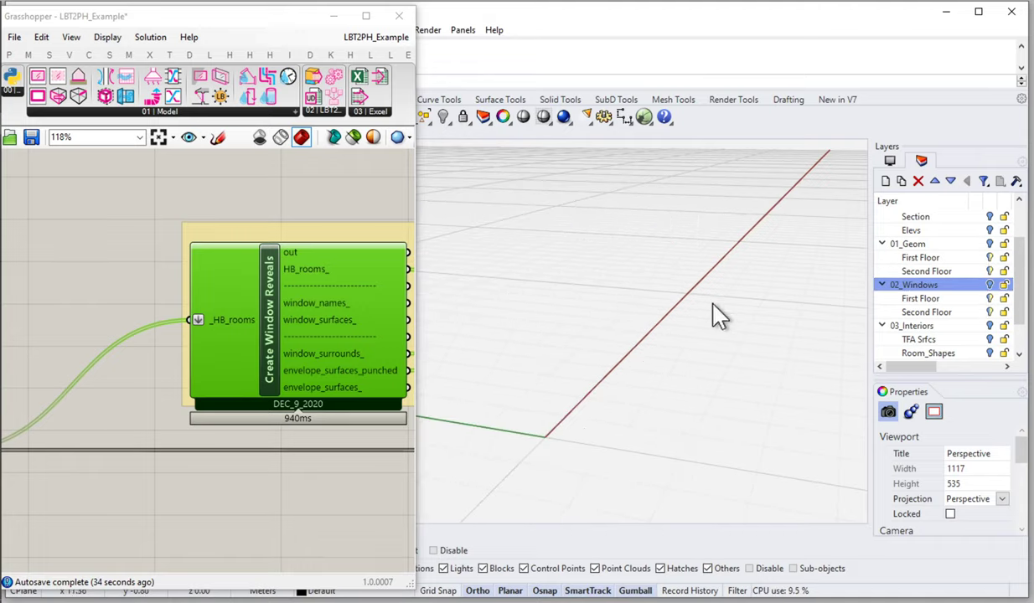
scroll(704, 329, "down", 2)
Add a Brep parameter below Create Window Reveals, feed it from envelope_surfaces_punched, and inspect the punched envelope in the Rhino viewport.
right_click_drag(291, 261, 312, 445)
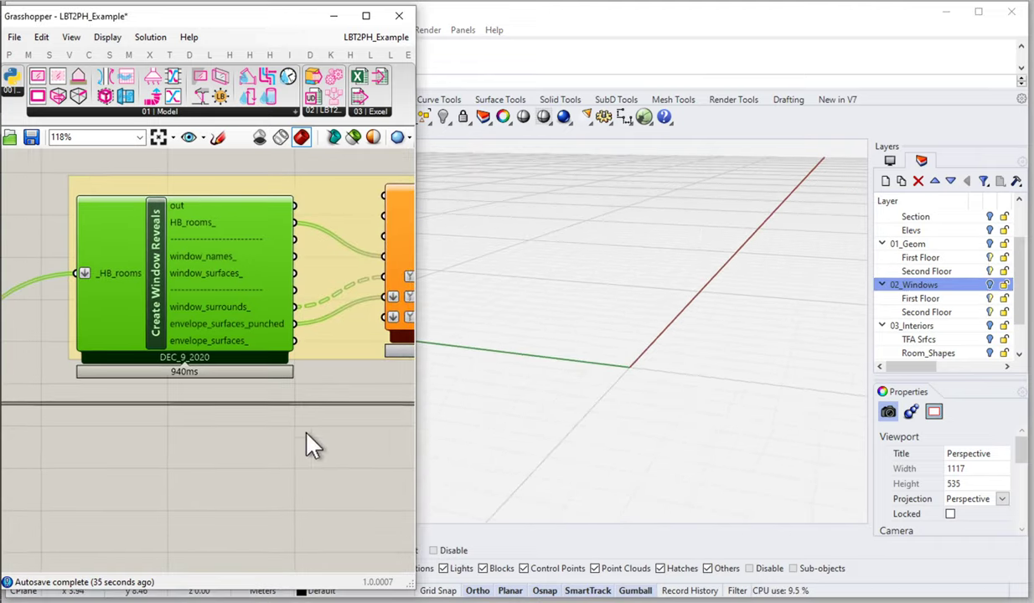
double_click(278, 444)
type("bre")
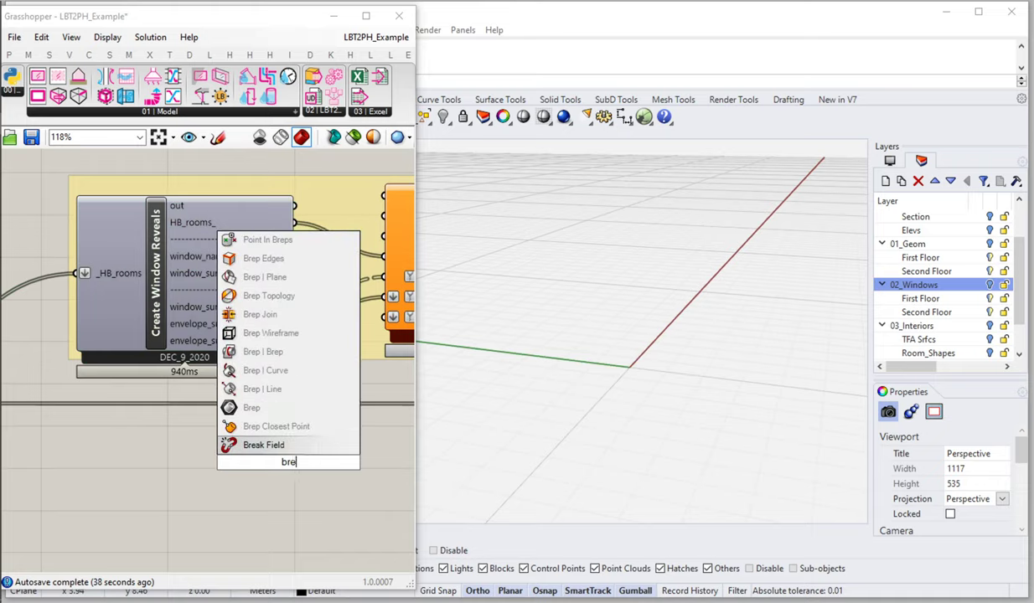
left_click(287, 408)
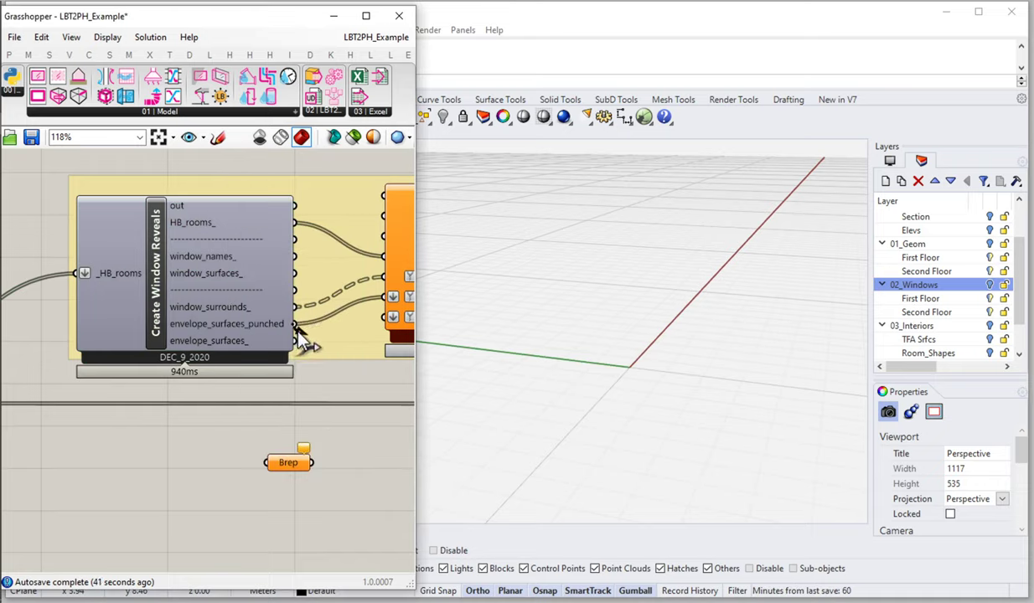
left_click_drag(296, 327, 370, 449)
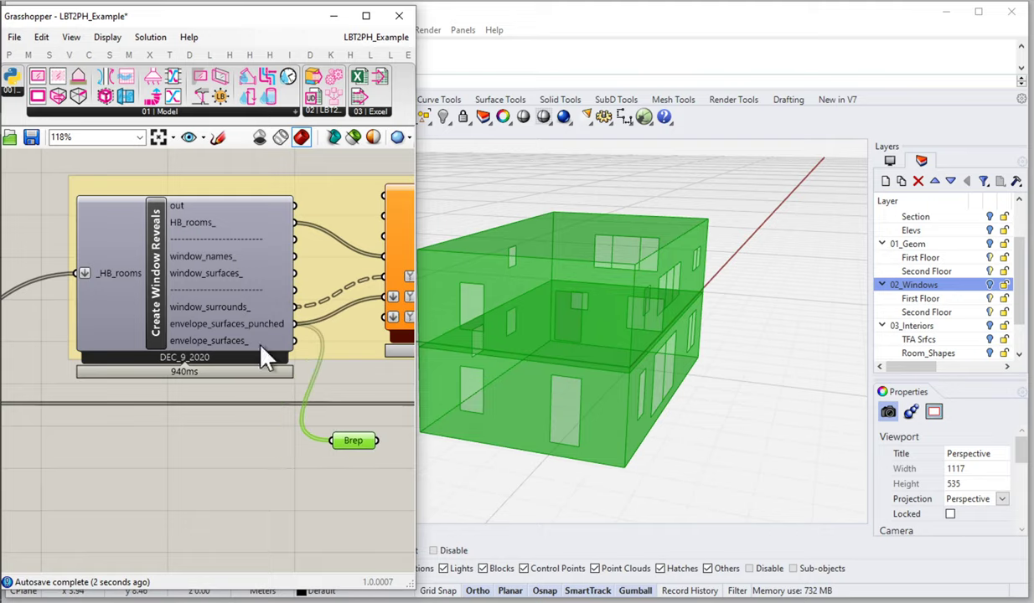
mouse_move(729, 399)
right_mouse_down()
mouse_move(653, 346)
mouse_move(738, 382)
right_mouse_up()
left_click(335, 526)
scroll(553, 399, "up", 5)
right_click_drag(549, 400, 704, 410)
scroll(709, 362, "down", 6)
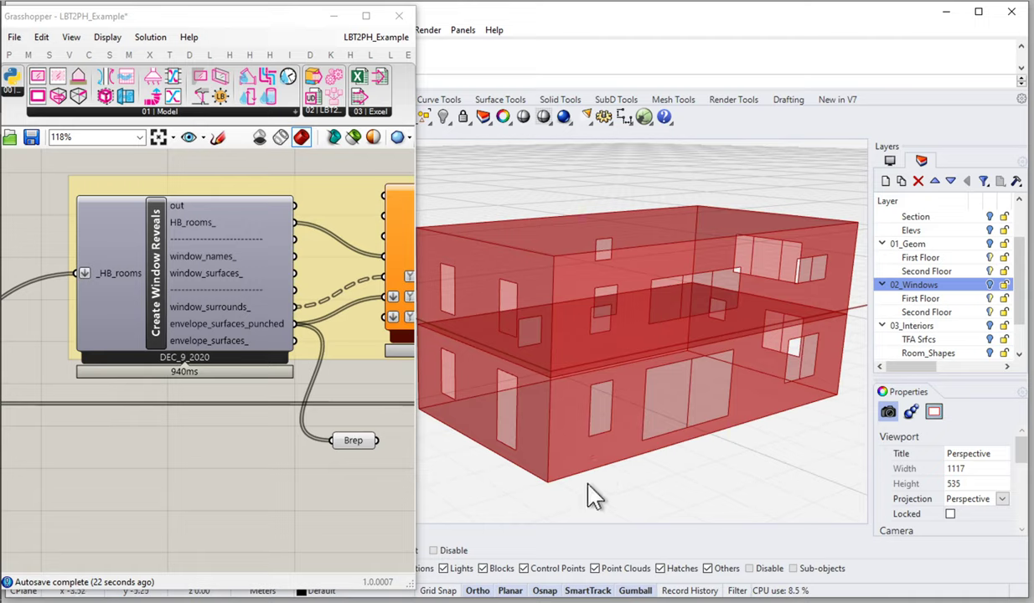
Add a second Brep parameter fed from window_surrounds_, place it above the first, and inspect the reveals around the window openings.
double_click(350, 472)
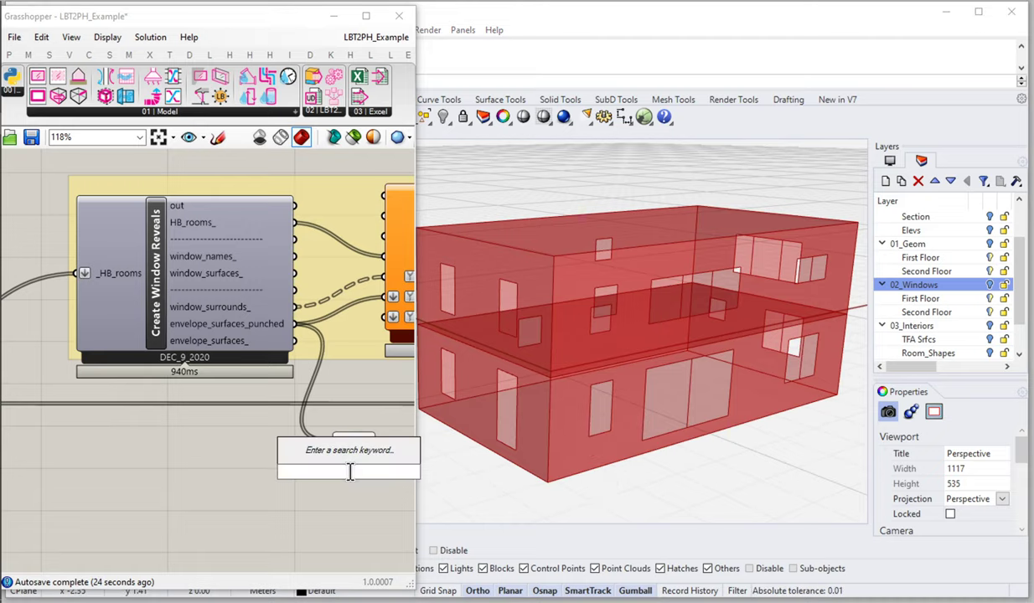
type("brep")
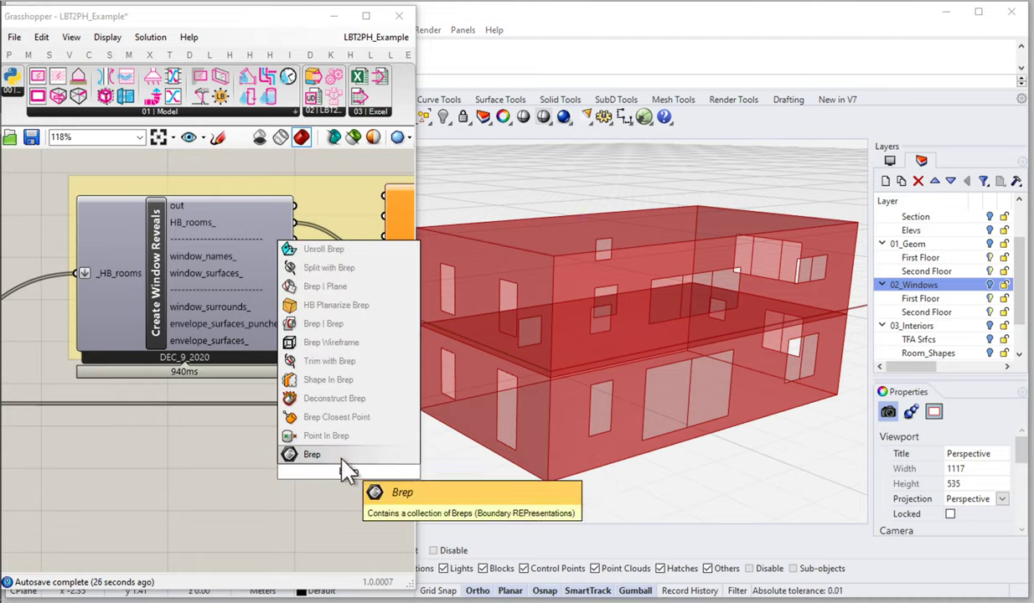
left_click(340, 454)
left_click_drag(355, 471, 359, 419)
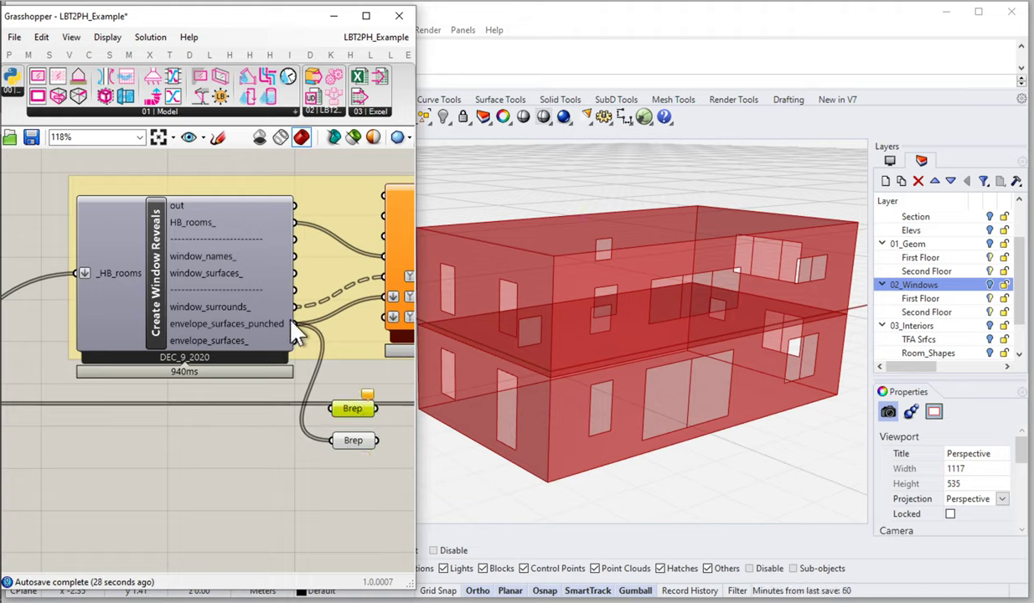
left_click_drag(293, 324, 332, 408)
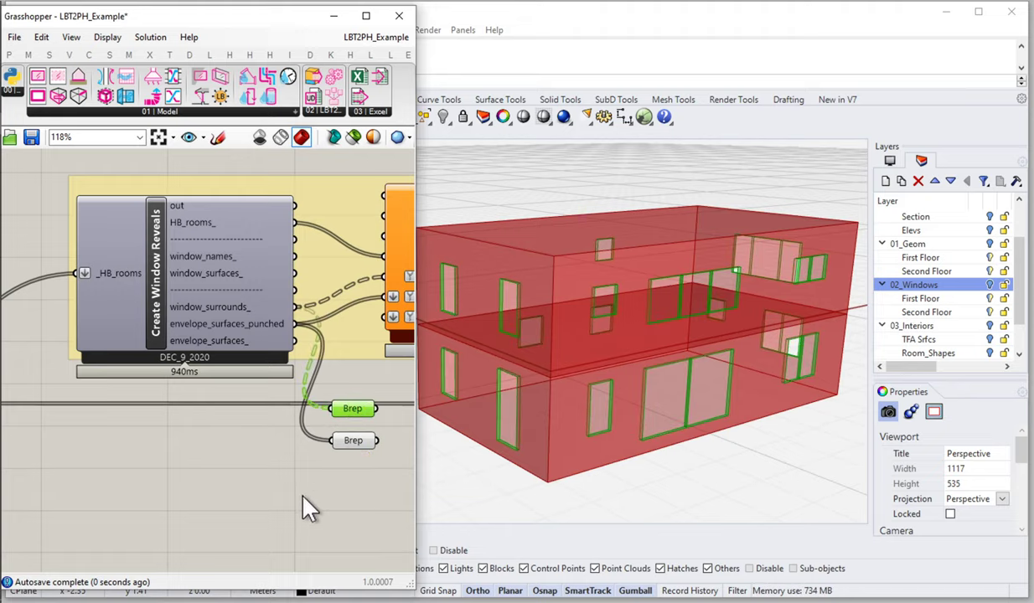
left_click_drag(402, 488, 336, 431)
left_click(168, 455)
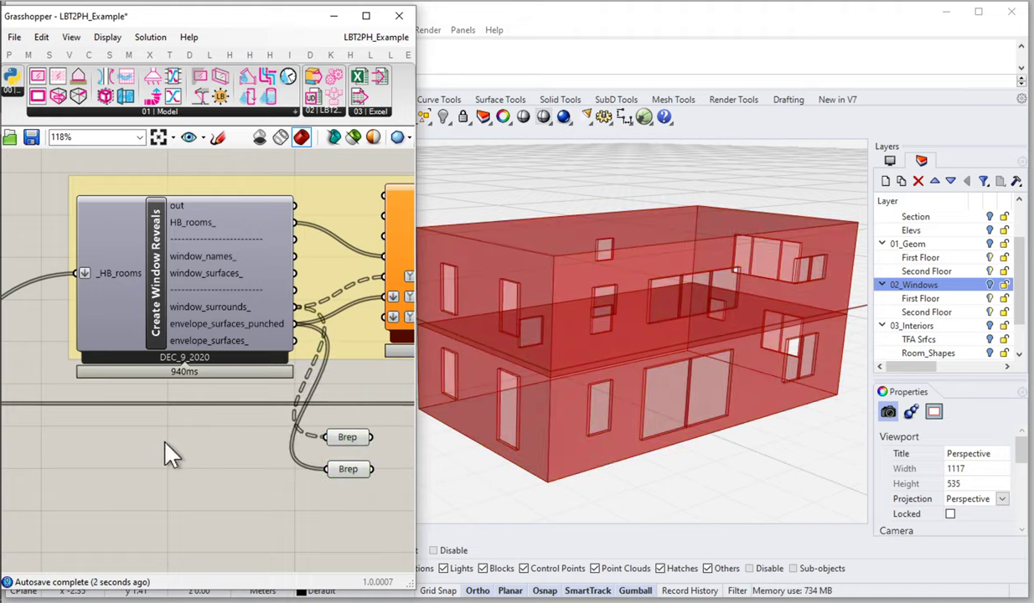
scroll(698, 419, "up", 8)
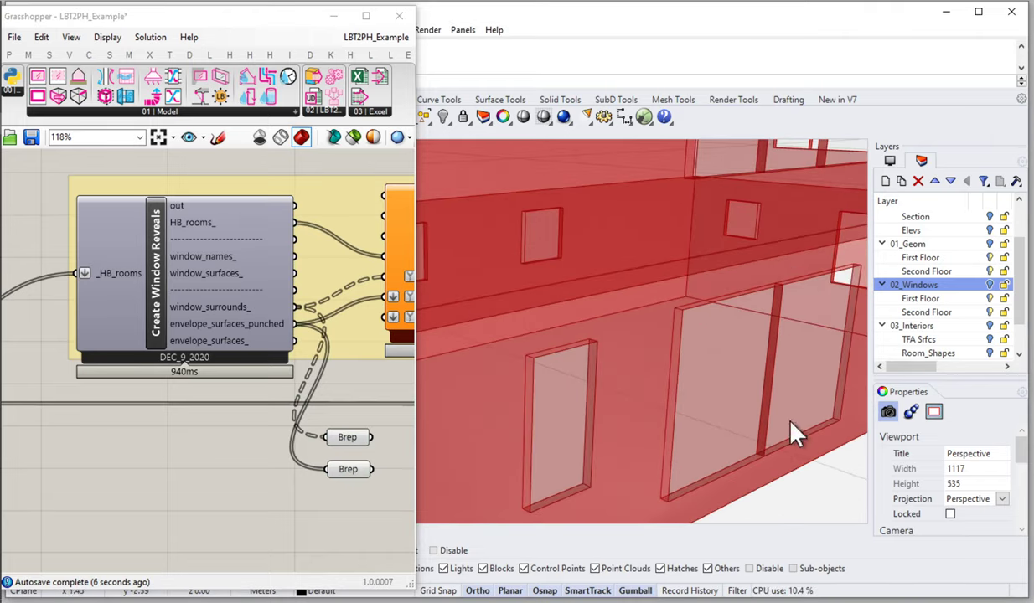
scroll(700, 425, "down", 8)
right_click_drag(645, 400, 600, 484)
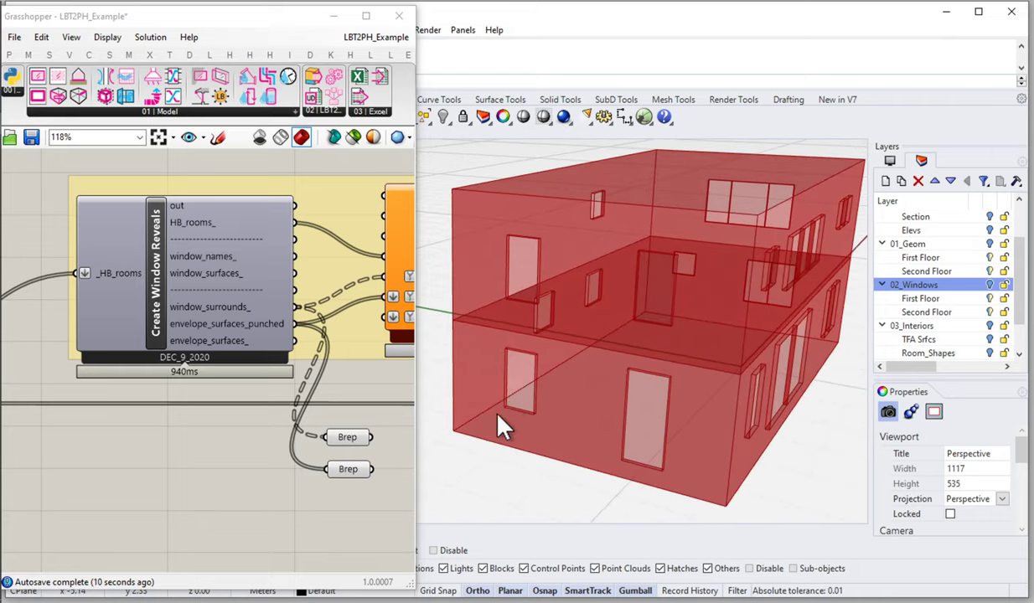
scroll(507, 410, "up", 5)
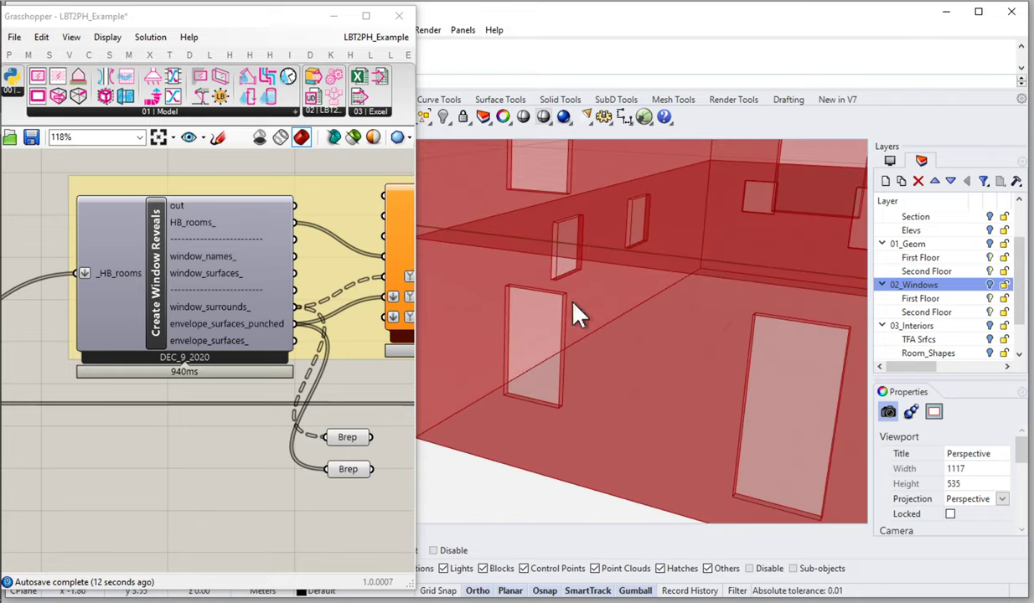
scroll(553, 406, "down", 5)
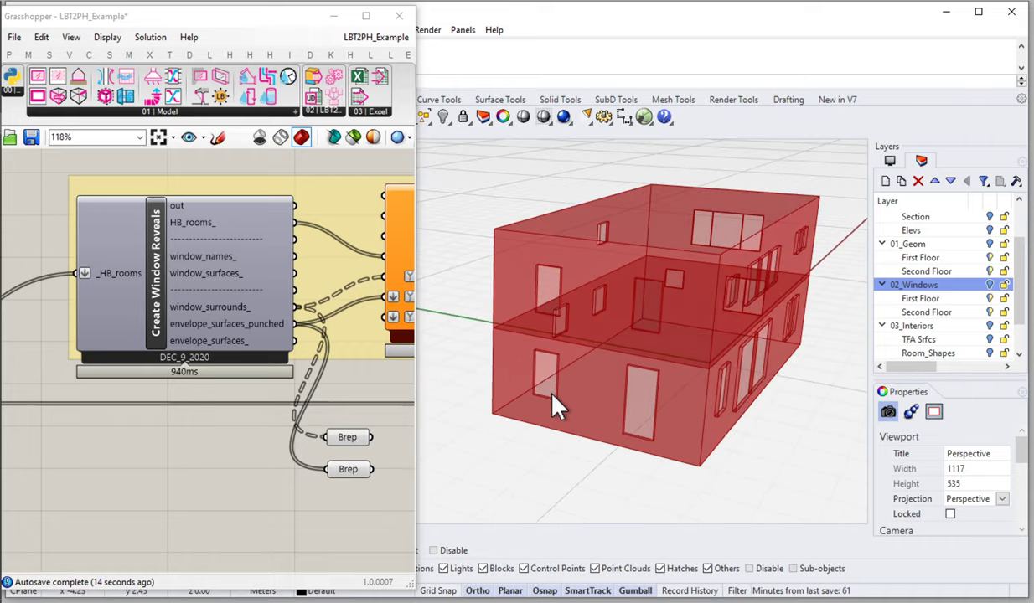
Add a third Brep parameter fed from window_surfaces_, placed above the other two, and view the window panes in the model.
double_click(357, 385)
type("brep")
left_click(335, 332)
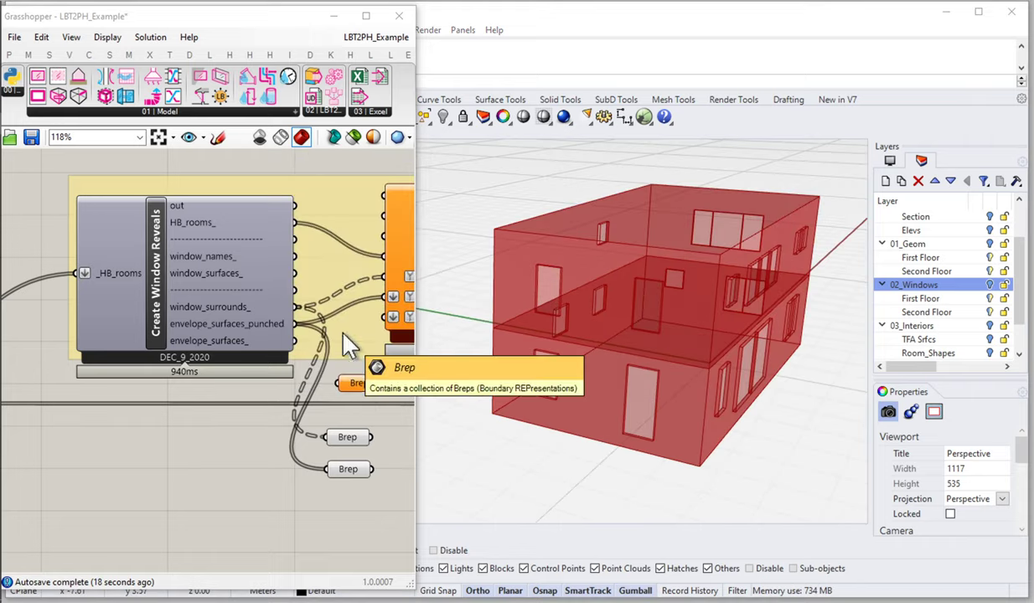
left_click_drag(294, 273, 353, 418)
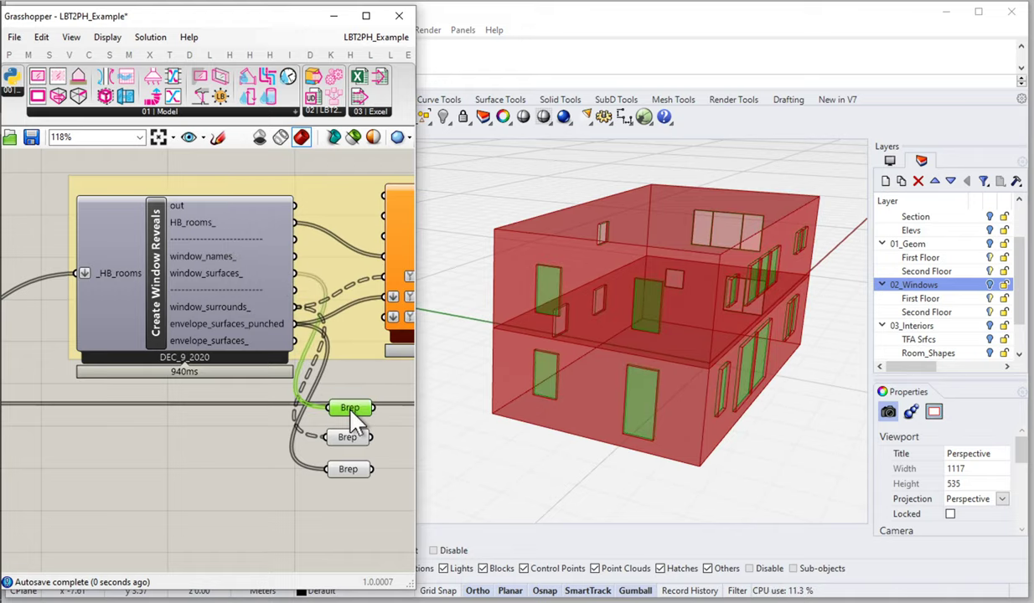
left_click(377, 547)
right_click_drag(688, 452, 637, 429)
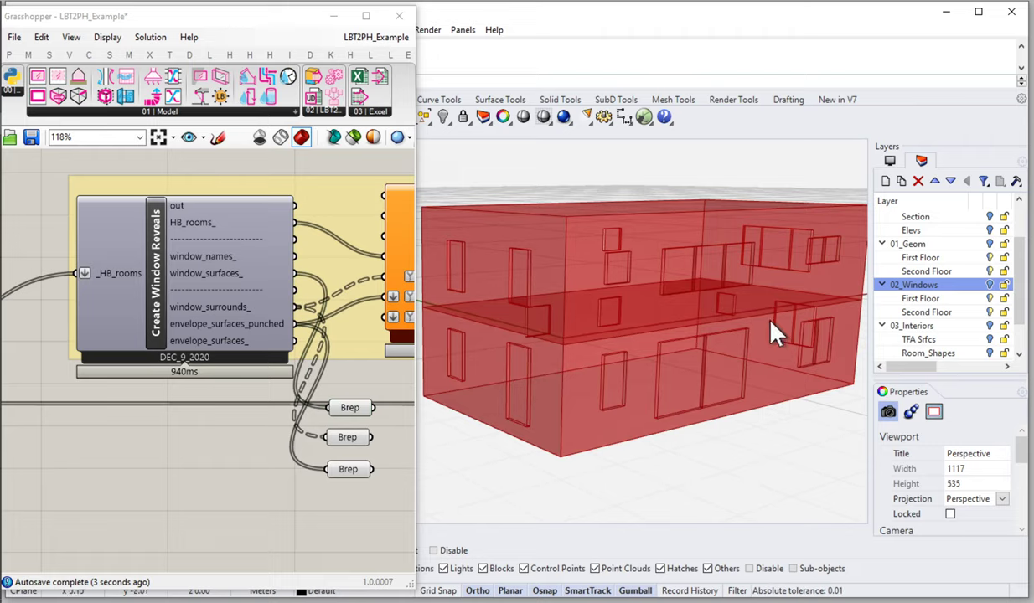
right_click_drag(777, 312, 754, 335)
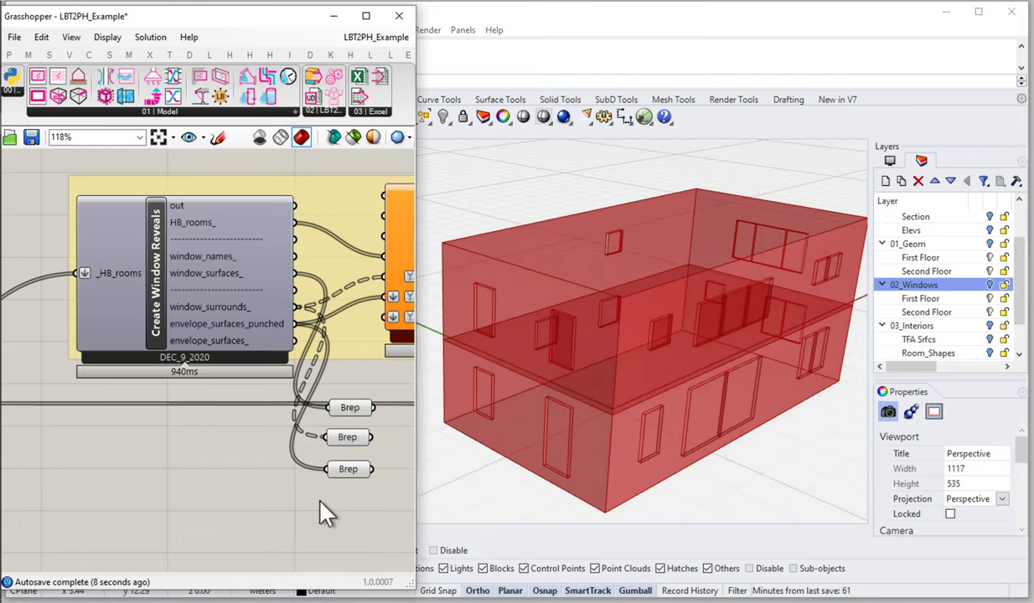
Add a Custom Preview component and connect all three Brep parameters to its geometry input.
right_click_drag(323, 512, 276, 486)
double_click(276, 486)
type("cutom")
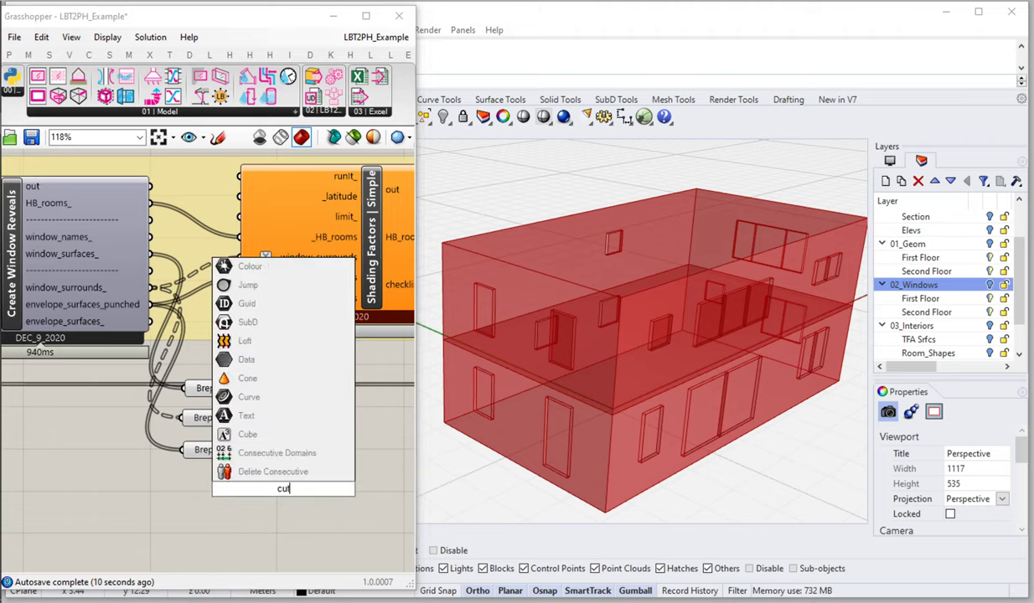
key("BackSpace")
key("BackSpace")
key("BackSpace")
type("st")
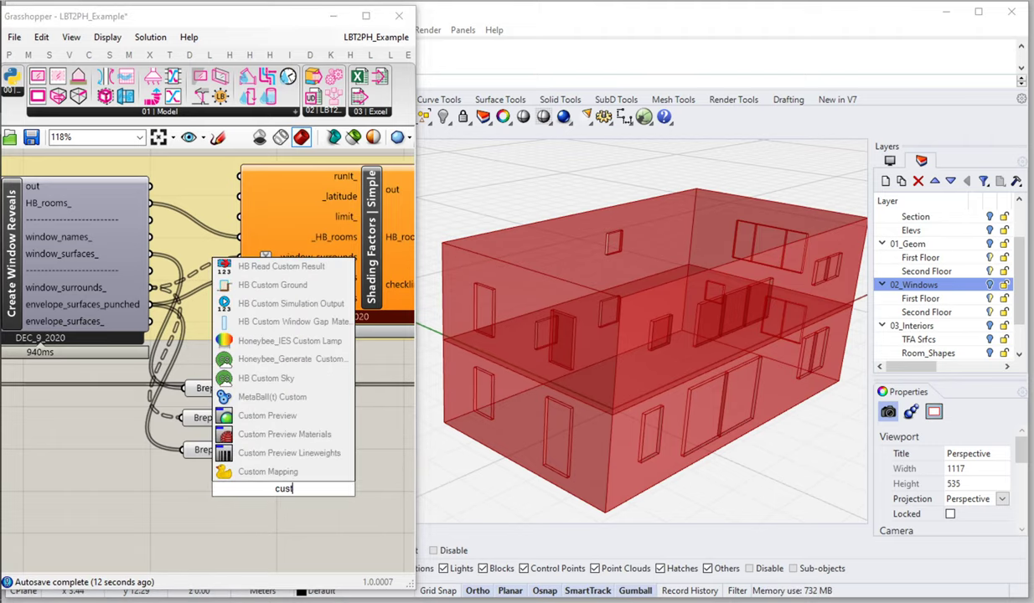
left_click(267, 415)
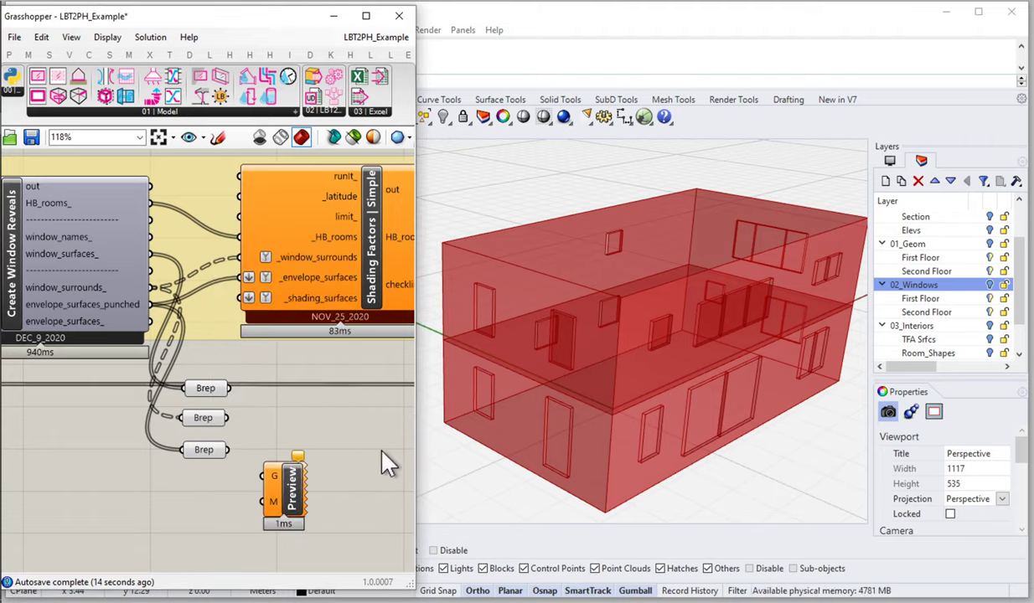
left_click_drag(228, 388, 262, 476)
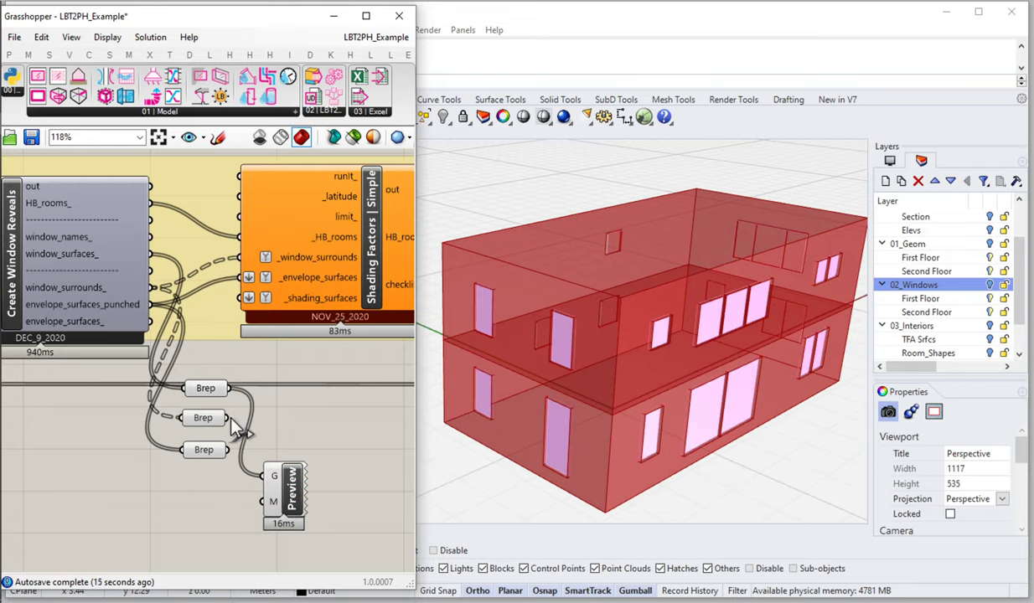
left_click_drag(226, 417, 228, 452, "shift")
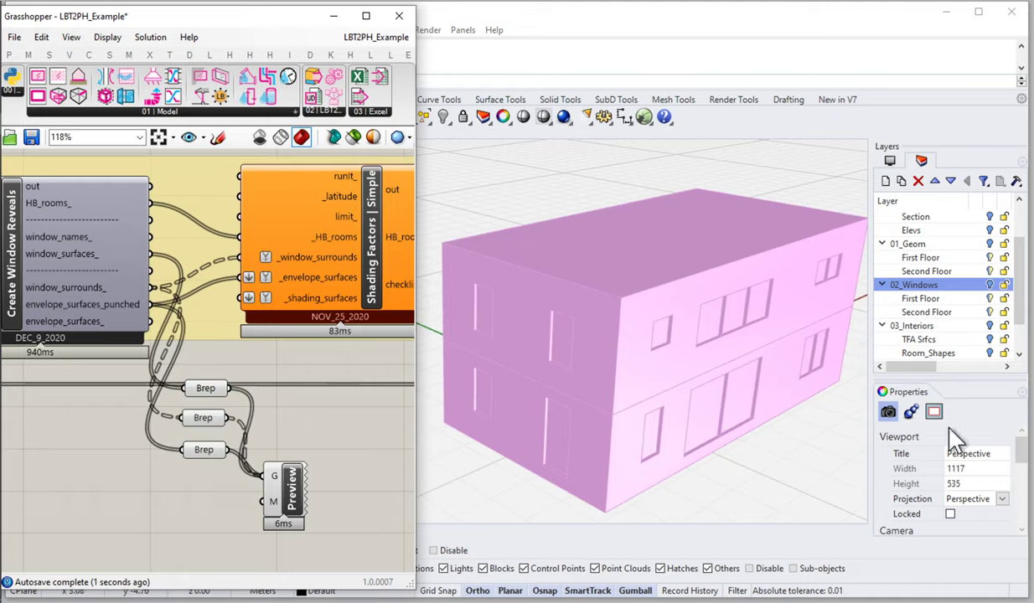
Examine up close how the windows sit recessed within the walls in the shaded preview of the house.
scroll(719, 396, "up", 3)
scroll(719, 377, "up", 3)
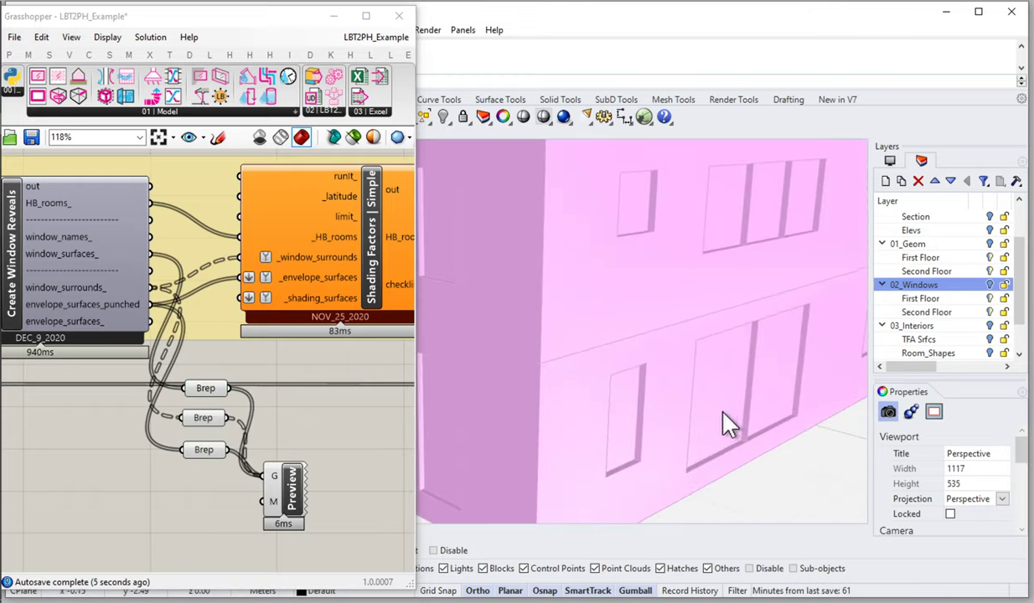
scroll(638, 438, "up", 4)
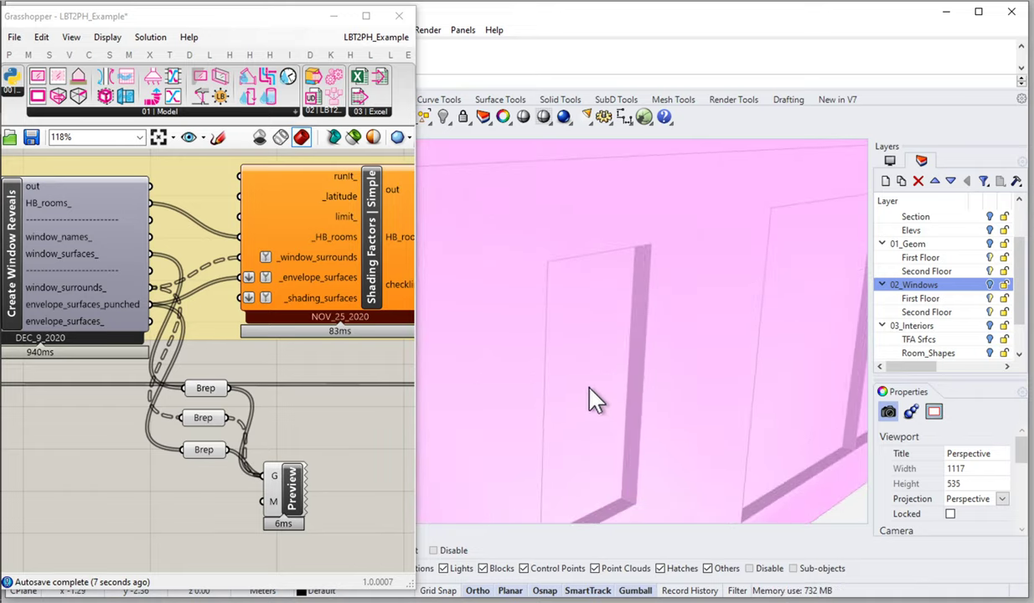
scroll(594, 400, "down", 3)
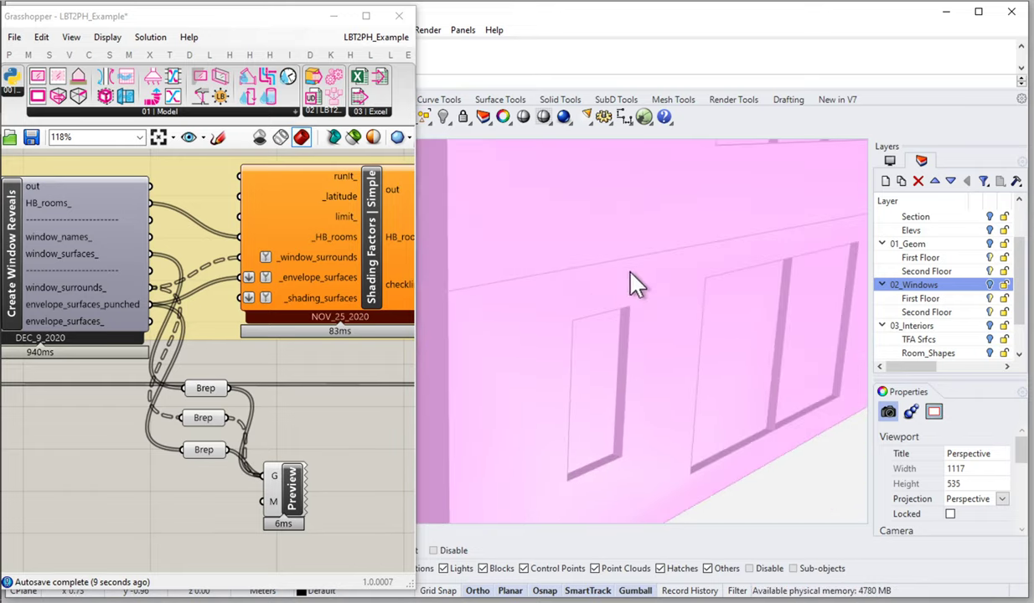
scroll(646, 434, "down", 5)
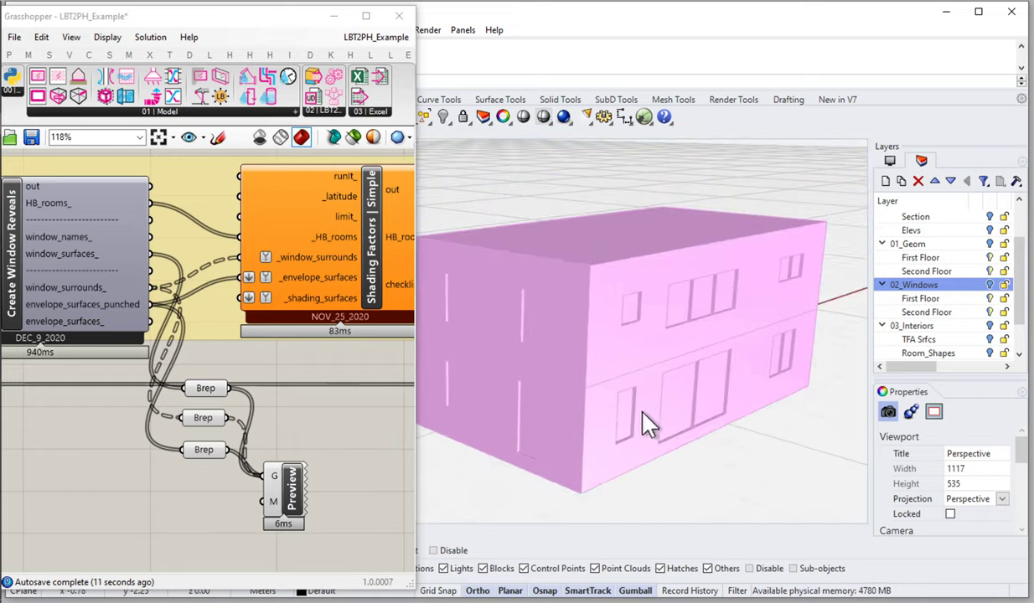
right_click_drag(586, 399, 555, 400)
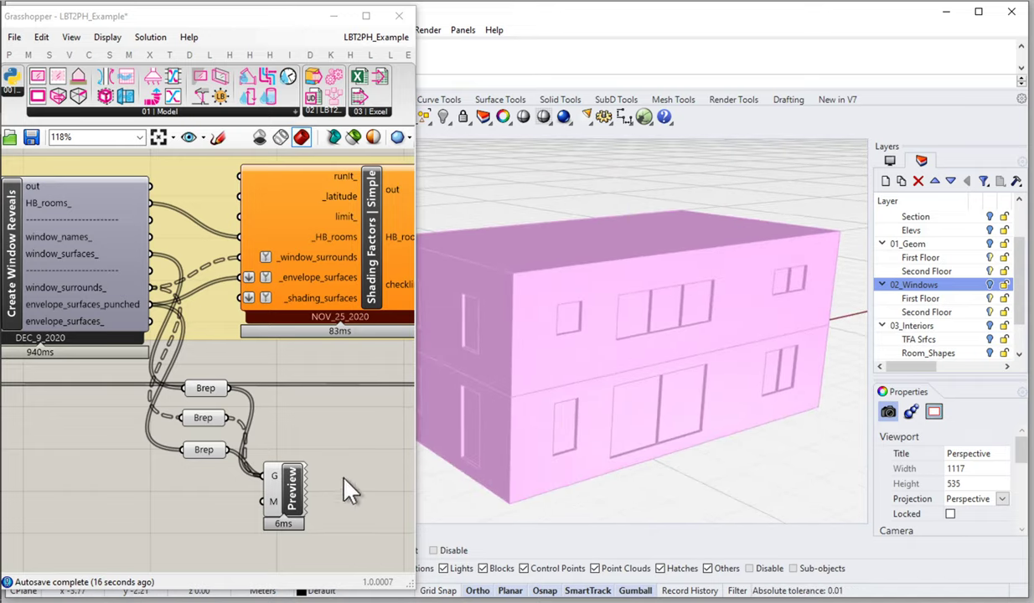
Line up the Custom Preview with the Brep parameters, and move all four components together beneath Shading Factors | Simple.
left_click_drag(274, 488, 284, 441)
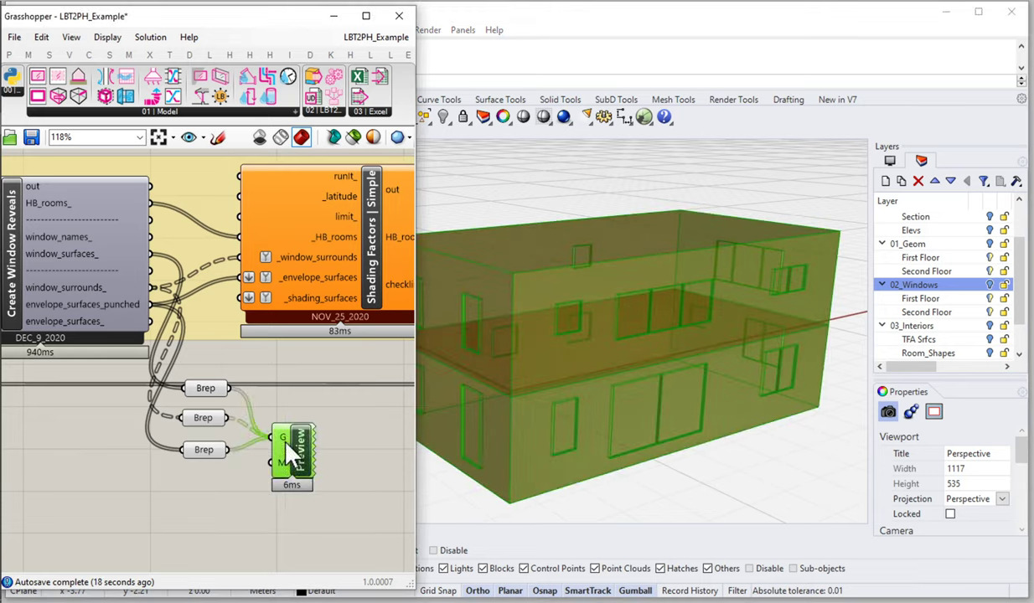
left_click(345, 463)
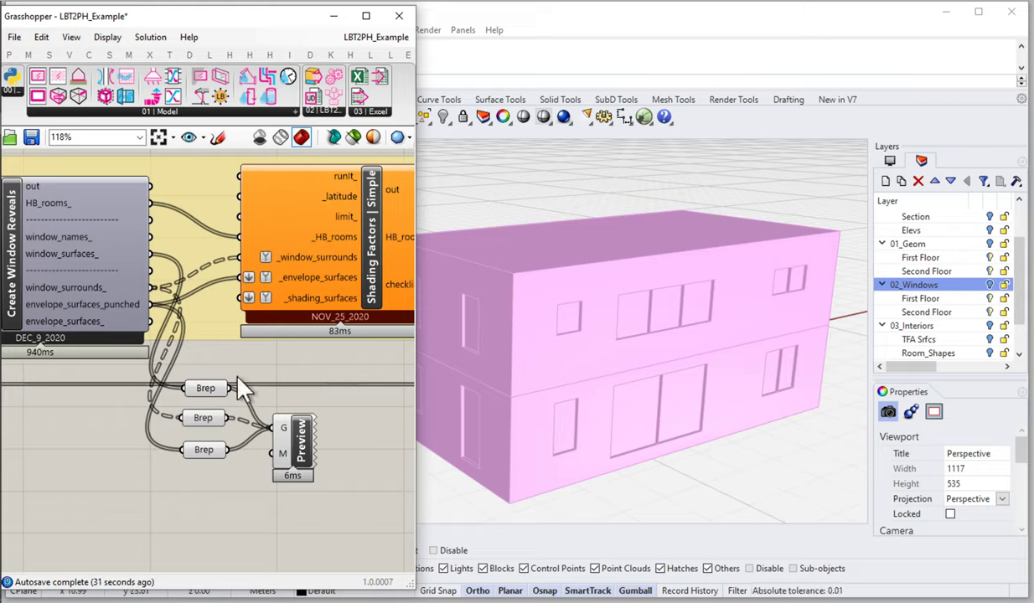
left_click_drag(324, 501, 270, 396)
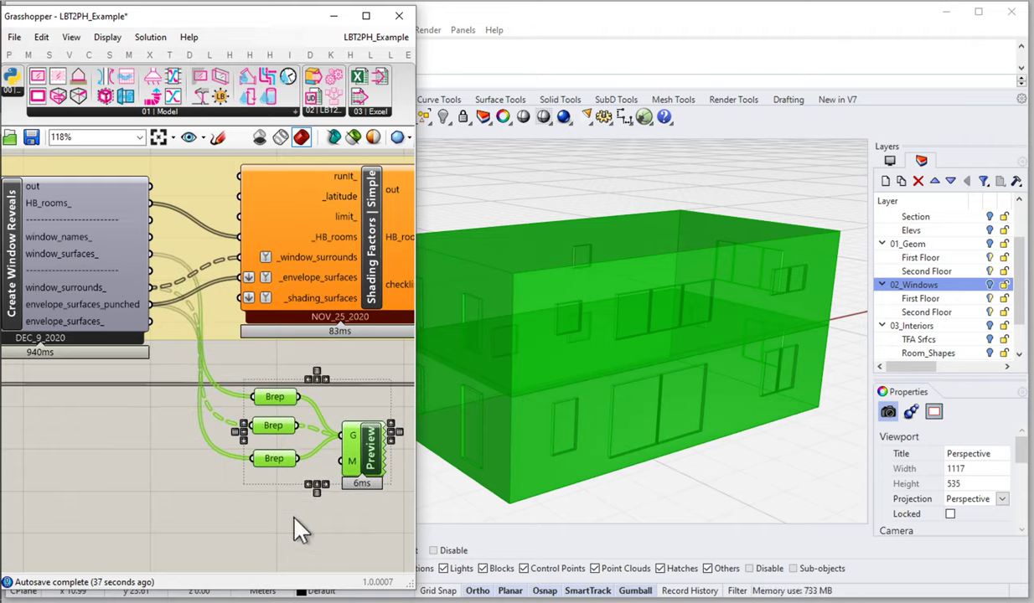
left_click(361, 493)
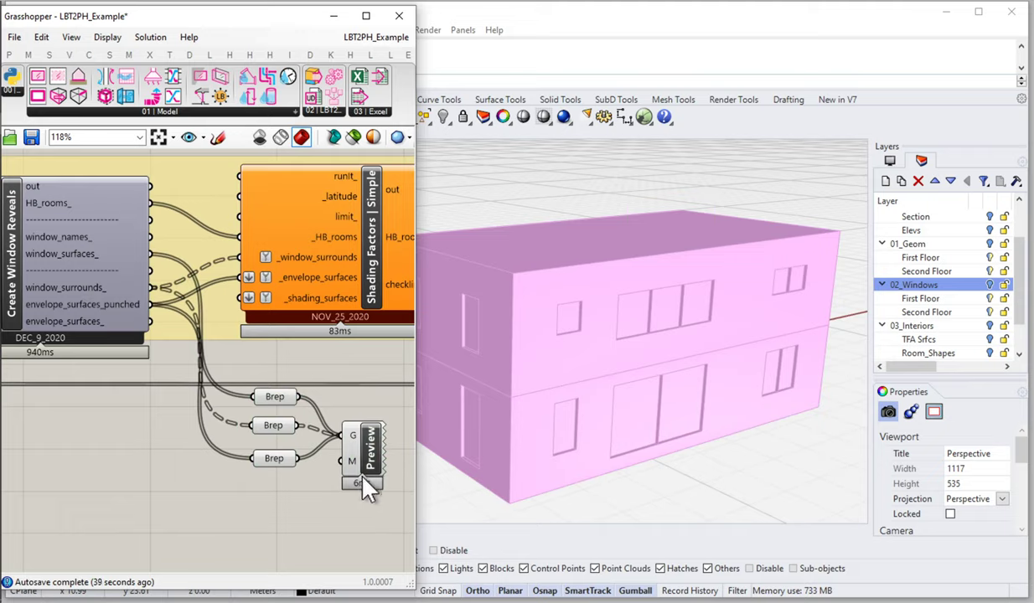
Select the three Brep parameters and the Custom Preview together to highlight their geometry in the model, and clear the selection.
left_click_drag(387, 514, 238, 365)
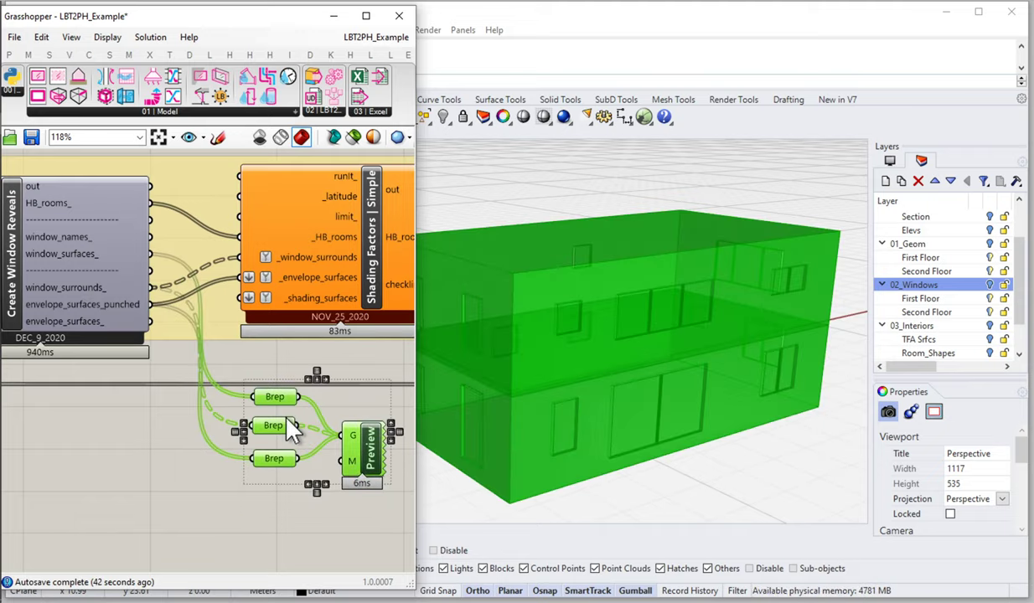
mouse_move(288, 423)
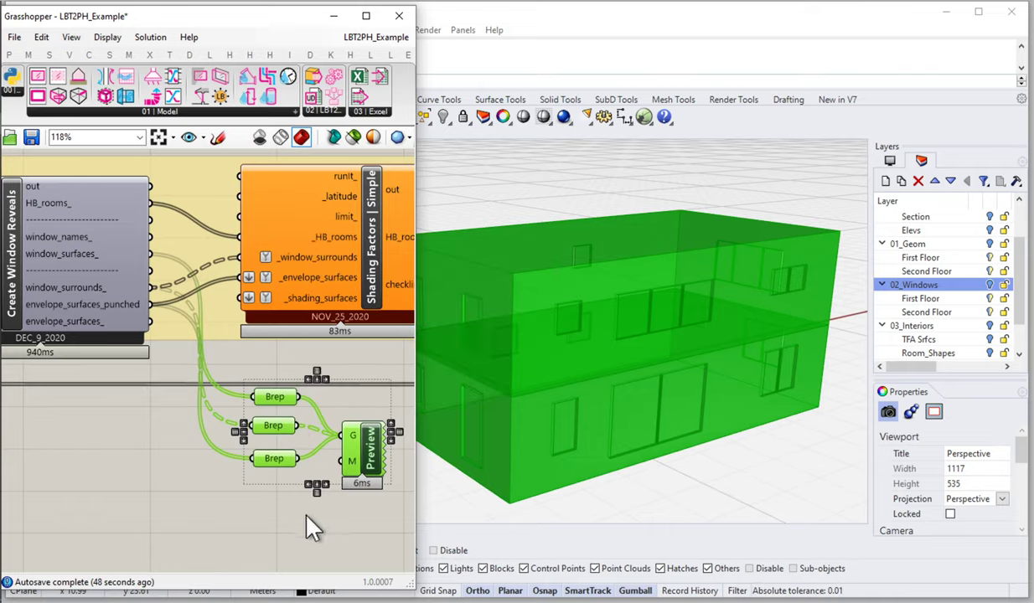
left_click(350, 541)
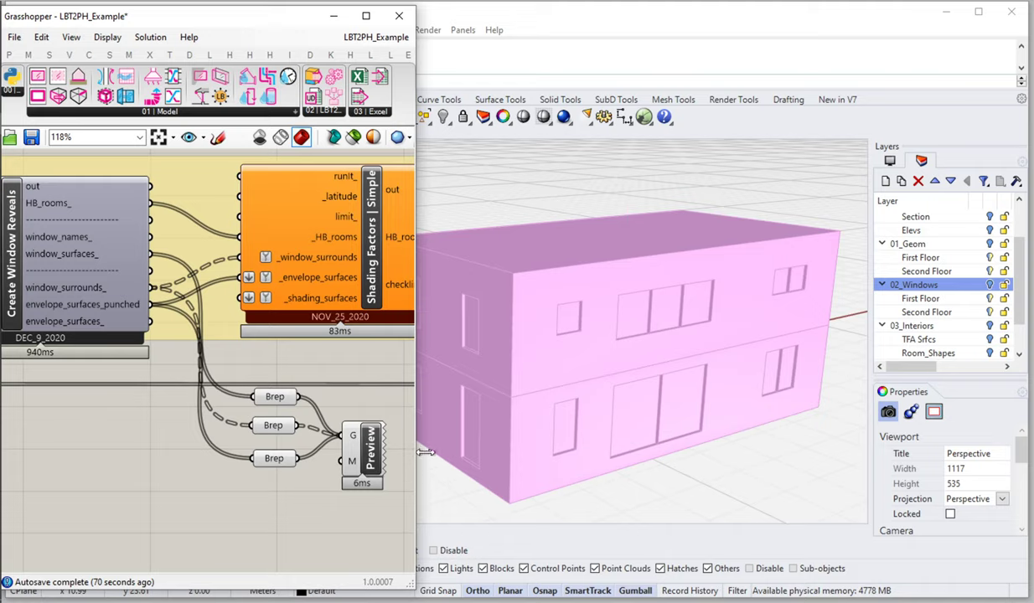
Inspect the recessed windows and their reveals in the shaded house model from several angles and up close.
left_click_drag(417, 452, 521, 450)
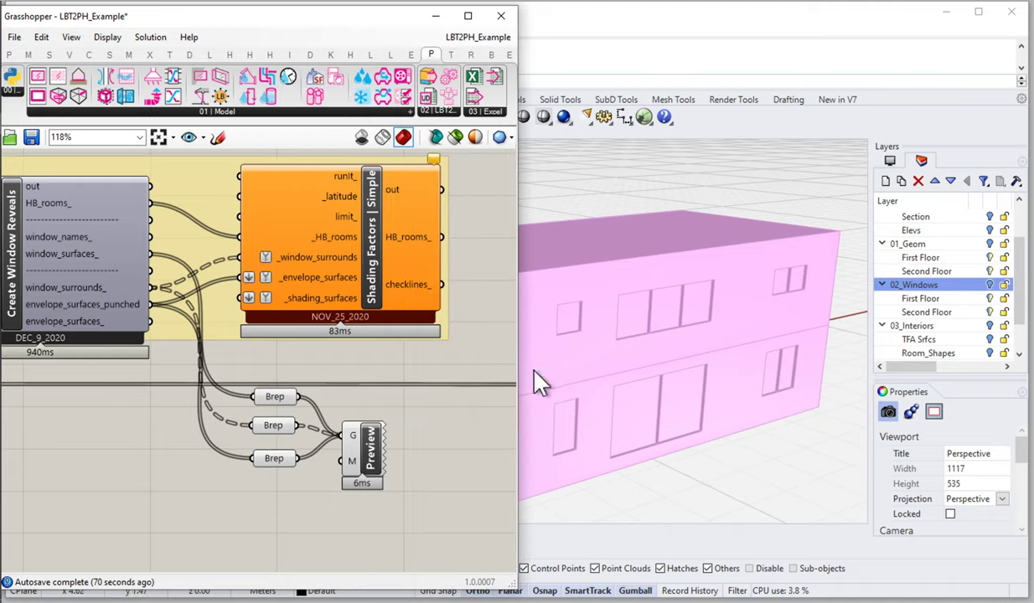
right_click_drag(557, 390, 662, 404)
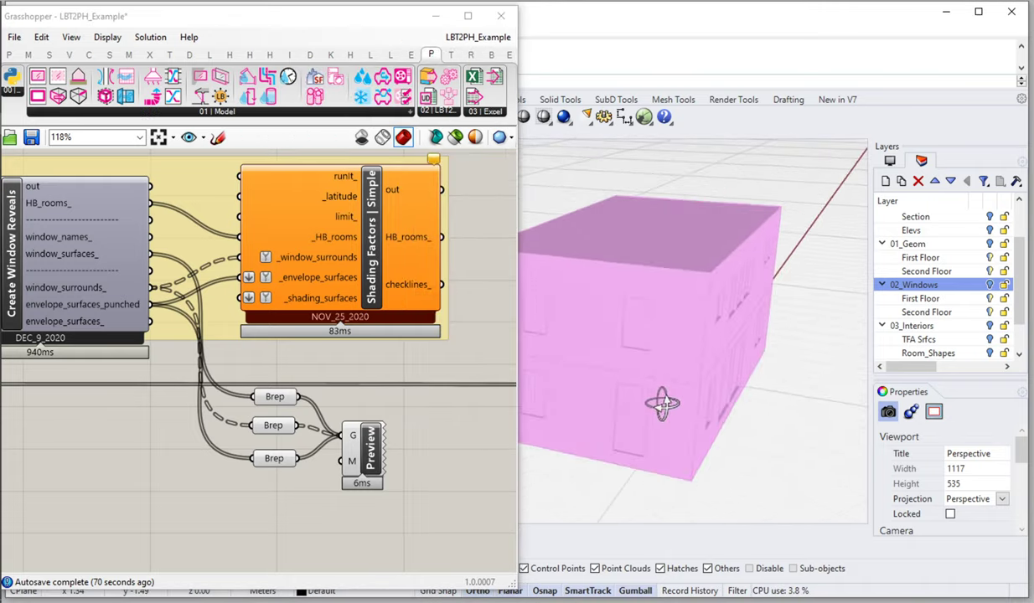
scroll(800, 288, "up", 2)
scroll(769, 281, "up", 4)
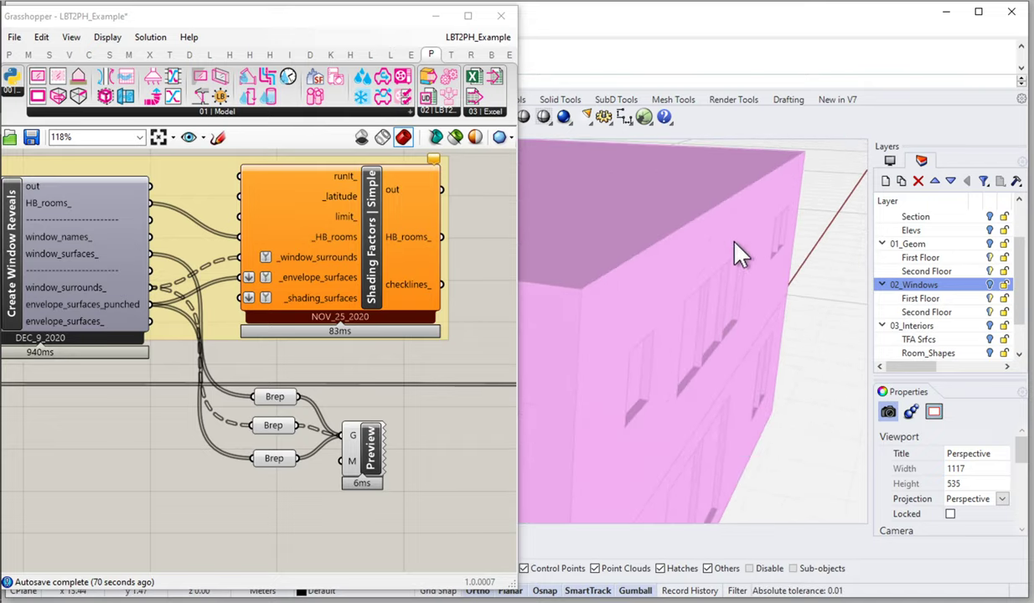
mouse_move(717, 386)
right_mouse_down()
mouse_move(716, 329)
mouse_move(711, 362)
mouse_move(671, 373)
mouse_move(722, 377)
right_mouse_up()
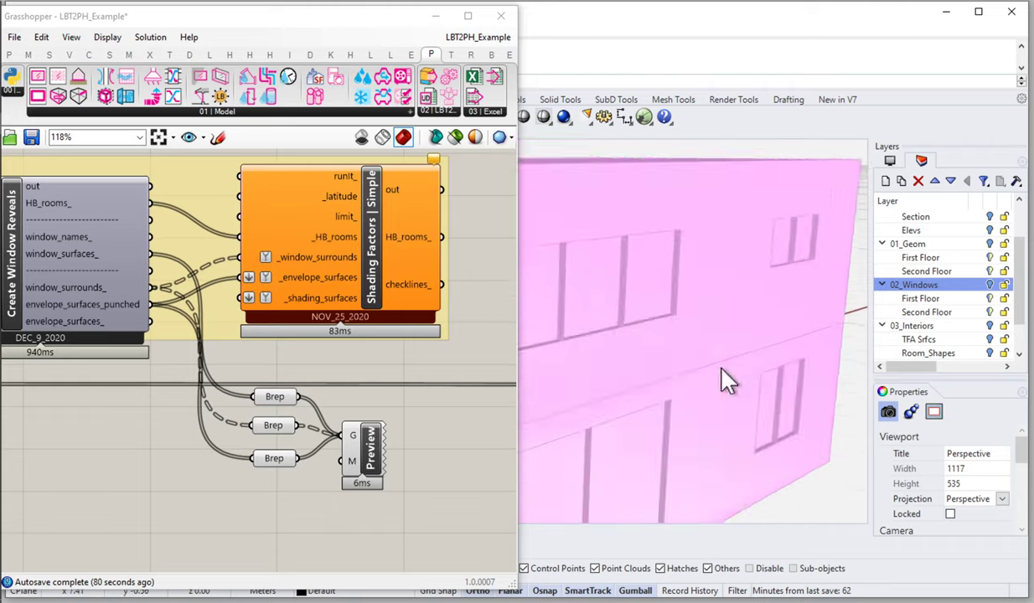
scroll(722, 376, "down", 2)
left_click_drag(517, 320, 460, 372)
scroll(662, 310, "up", 5)
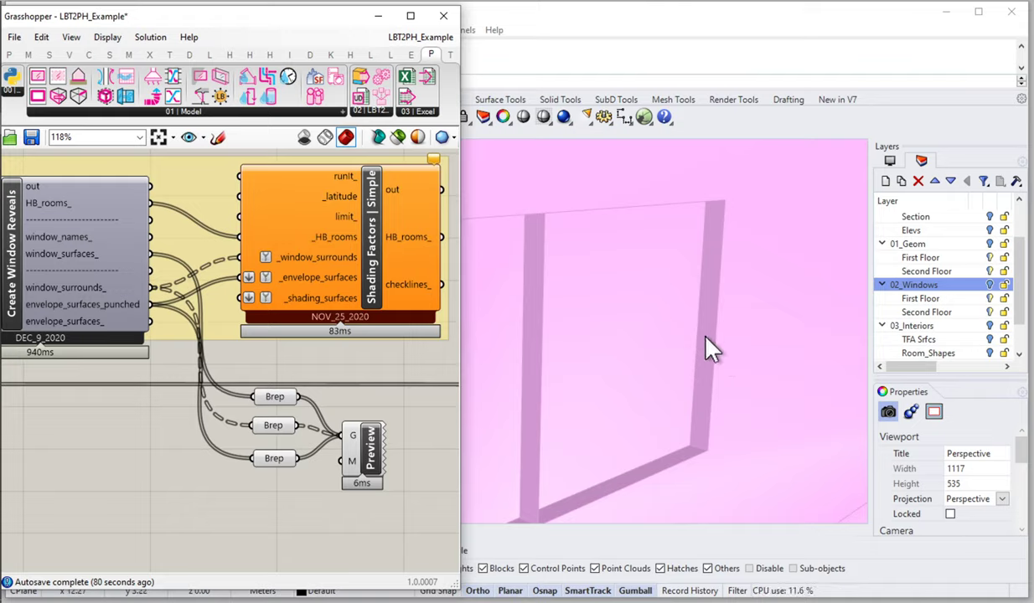
scroll(704, 327, "down", 5)
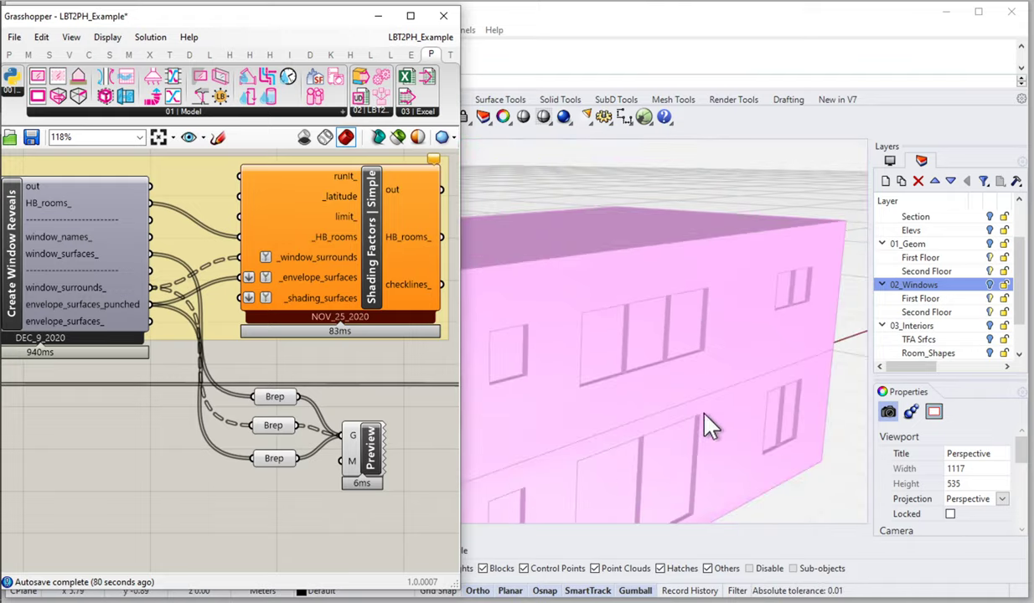
scroll(725, 360, "up", 3)
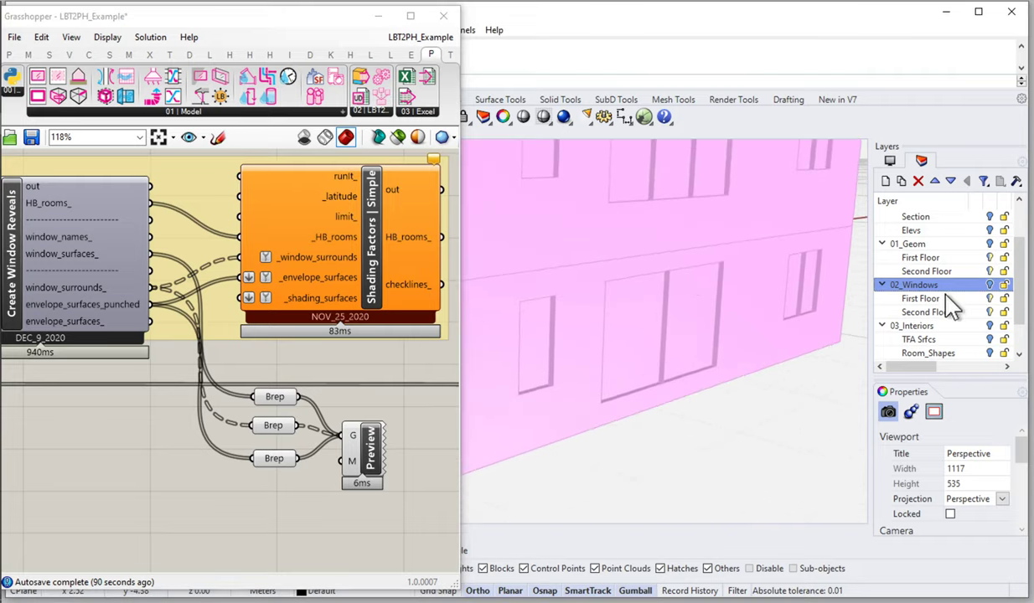
Turn on the 02_Windows layer and set the Perspective viewport to Wireframe display mode.
left_click(990, 285)
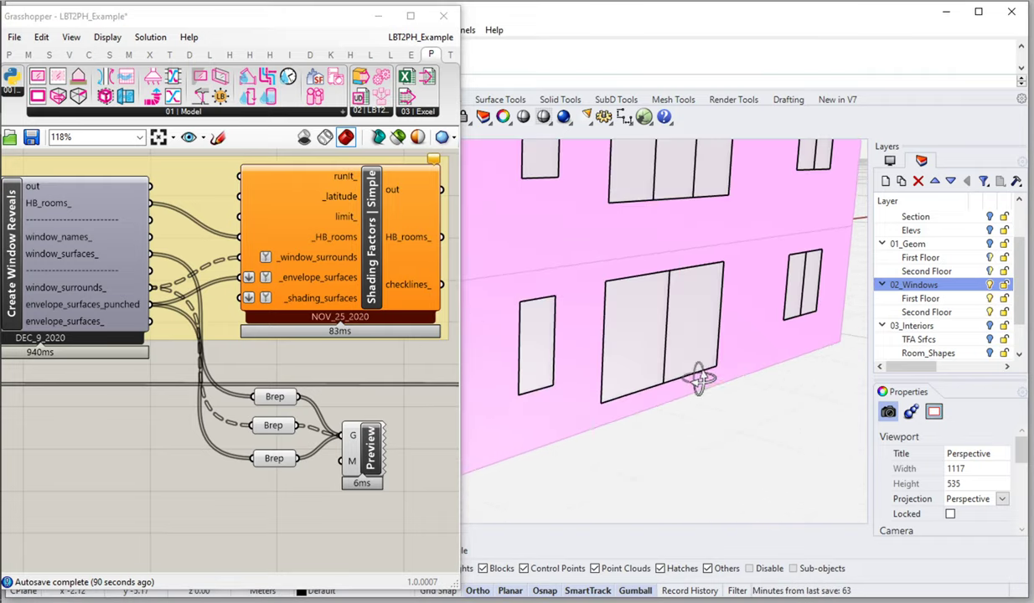
right_click_drag(699, 379, 699, 398)
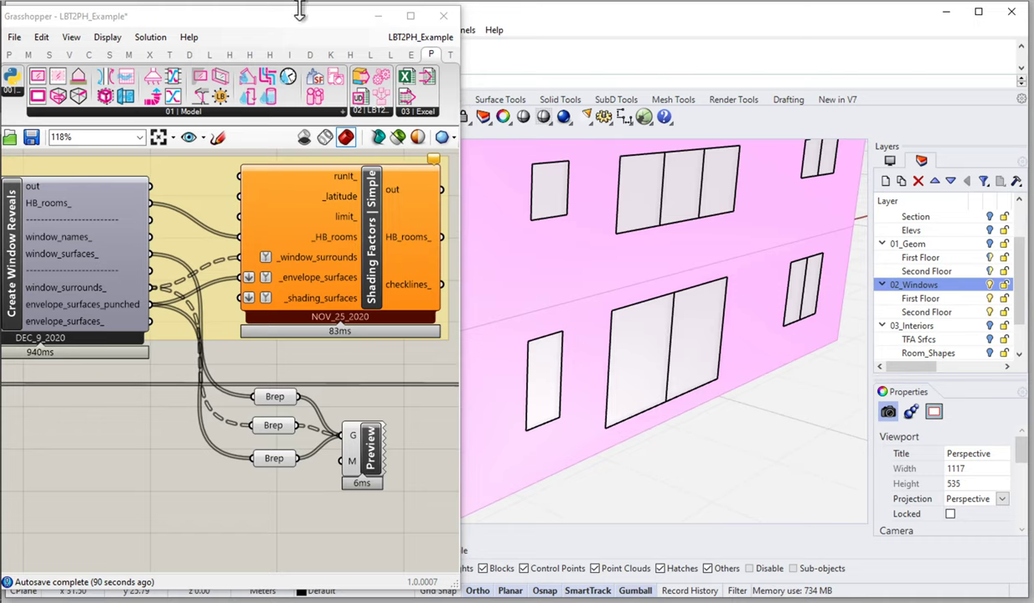
left_click_drag(299, 11, 299, 155)
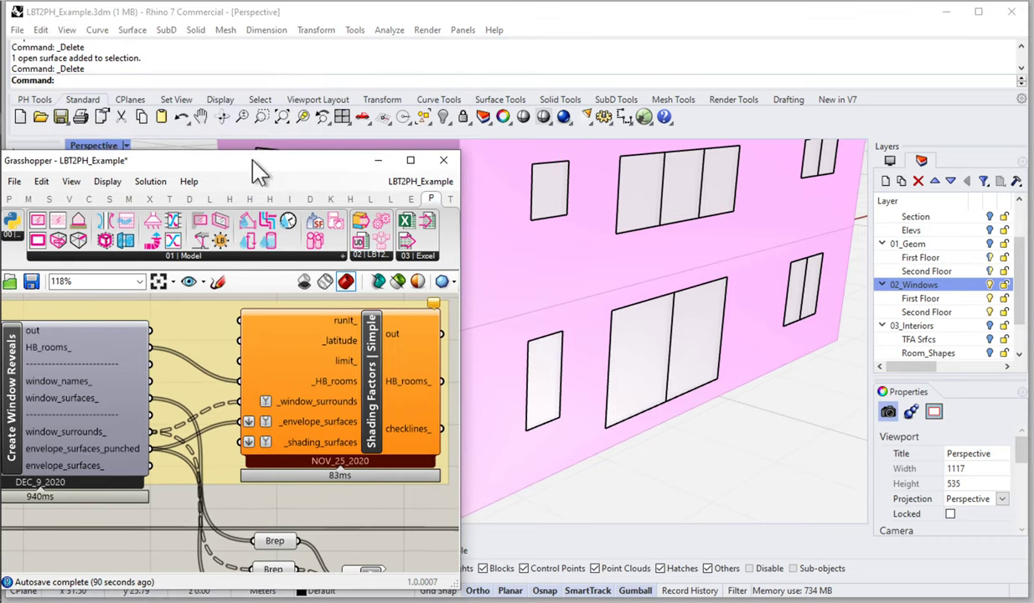
left_click(124, 147)
left_click(166, 112)
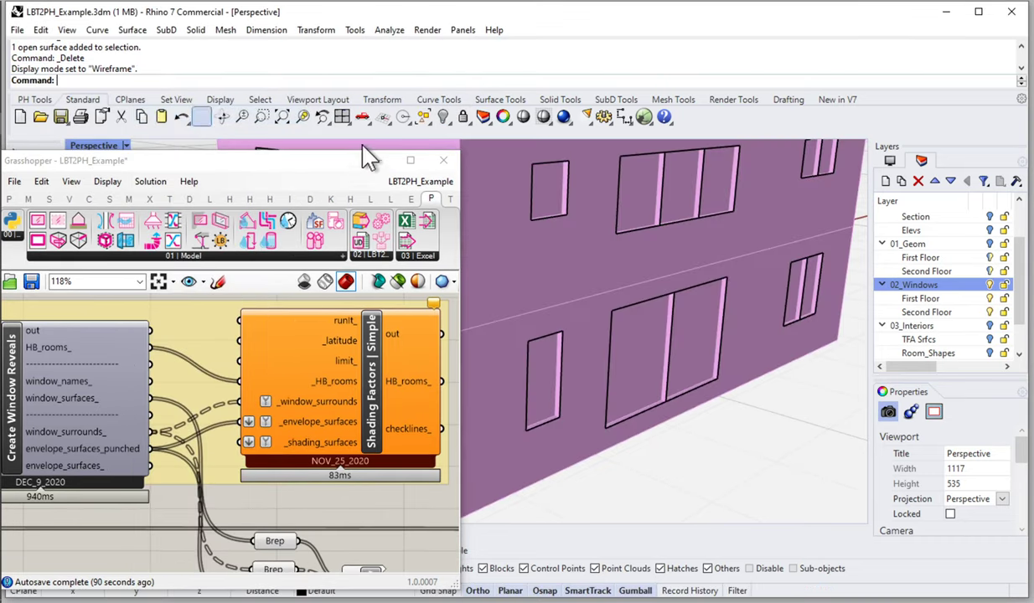
left_click_drag(342, 153, 339, 61)
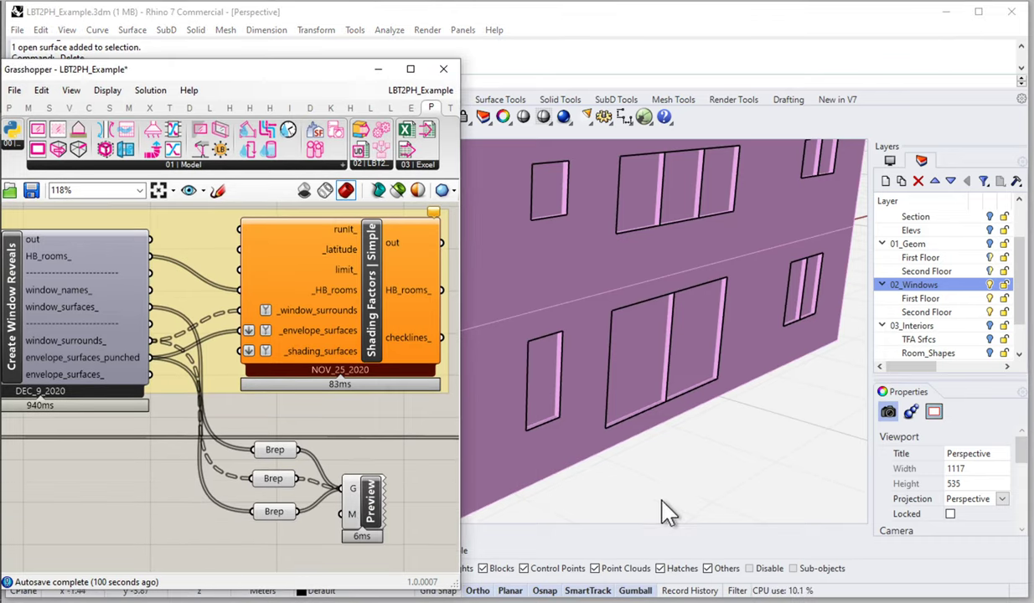
Select the right-hand pane surface of the large two-pane window on the lower storey of the house.
right_click_drag(685, 488, 669, 451)
scroll(780, 431, "down", 3)
scroll(670, 400, "up", 5)
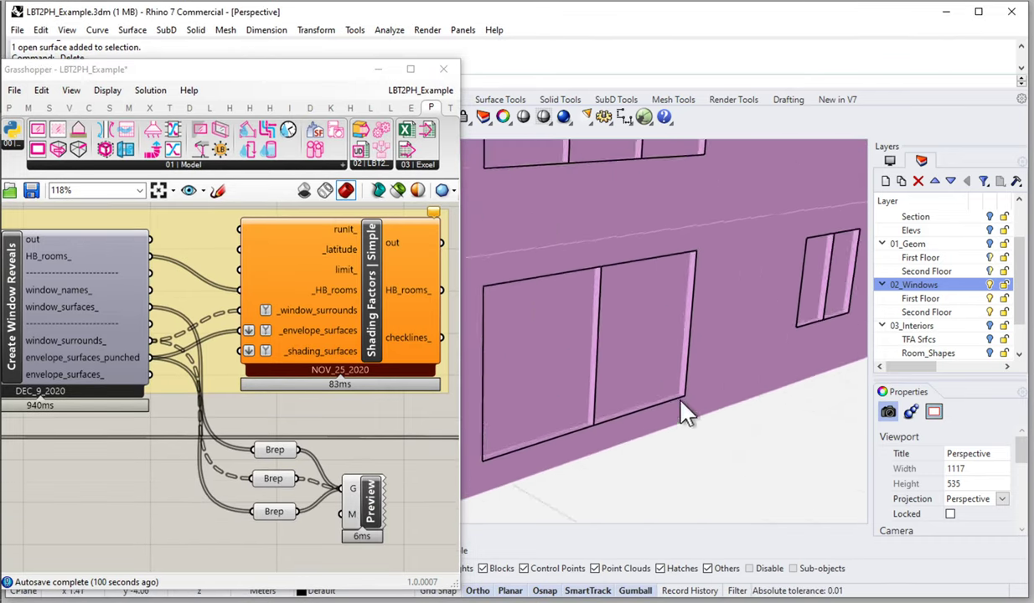
scroll(681, 403, "up", 2)
left_click(680, 402)
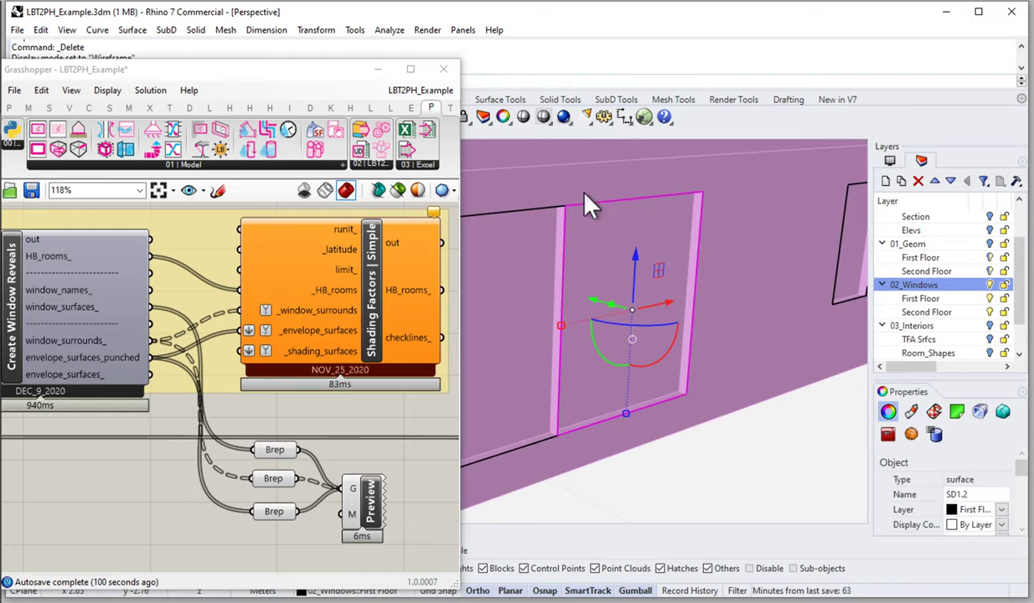
scroll(685, 416, "down", 3)
scroll(686, 410, "up", 3)
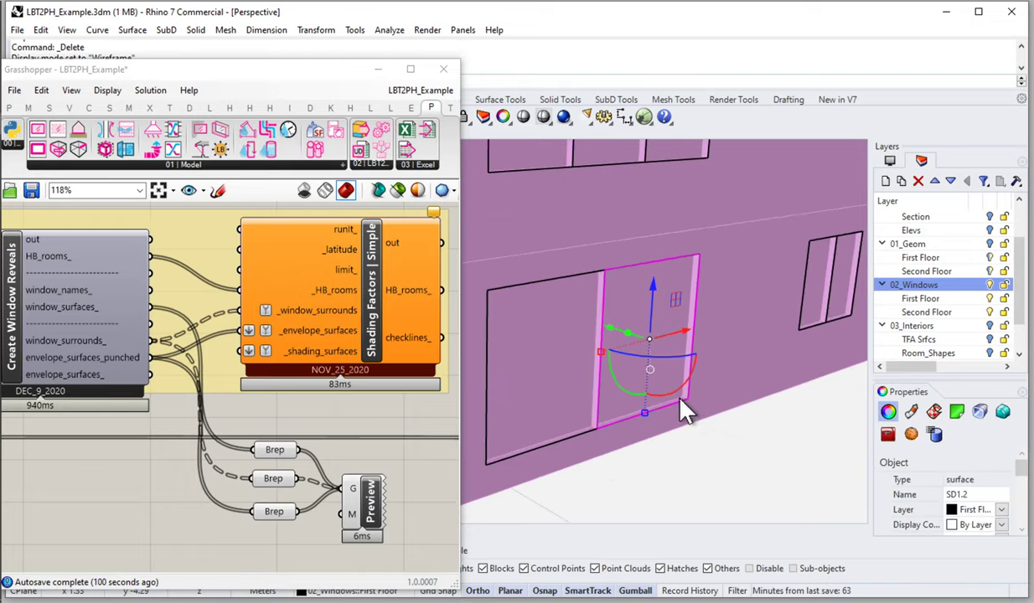
Set the selected pane's Win Install Depth to 0.35 m in its PHPP window properties and apply it.
left_click_drag(171, 57, 176, 136)
left_click(33, 101)
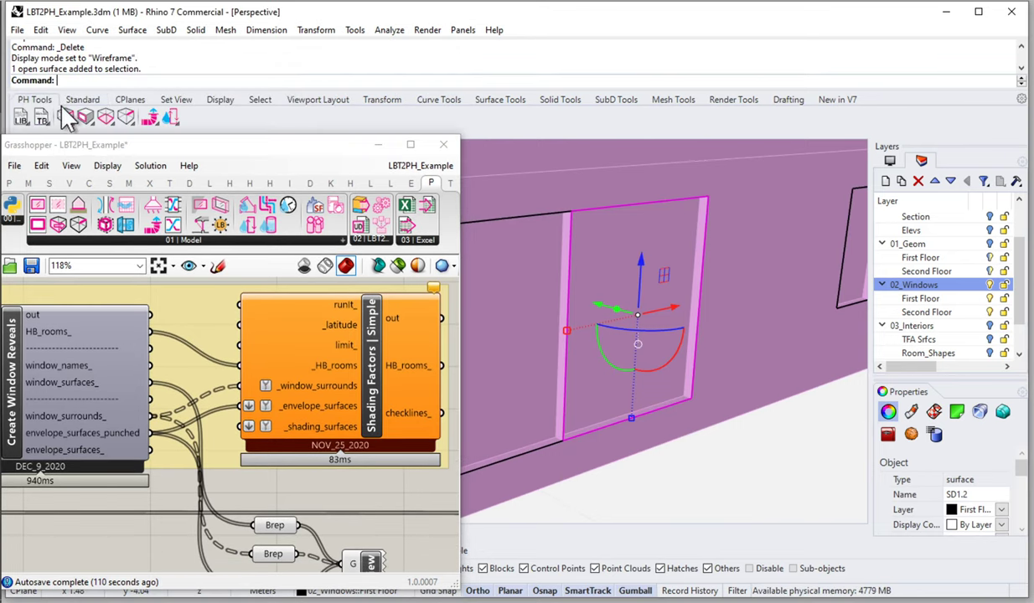
left_click(87, 117)
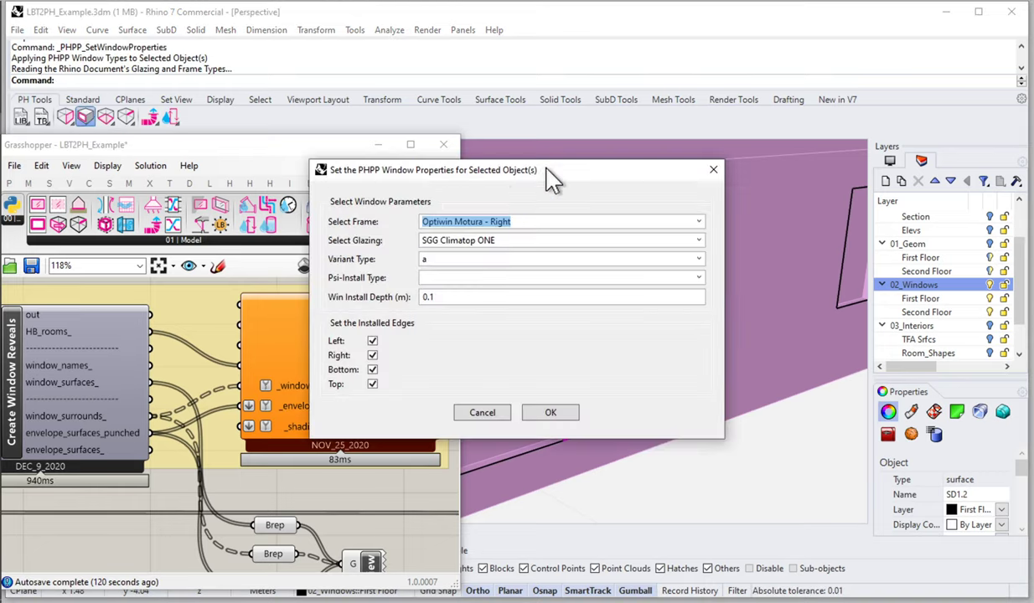
left_click_drag(553, 177, 353, 154)
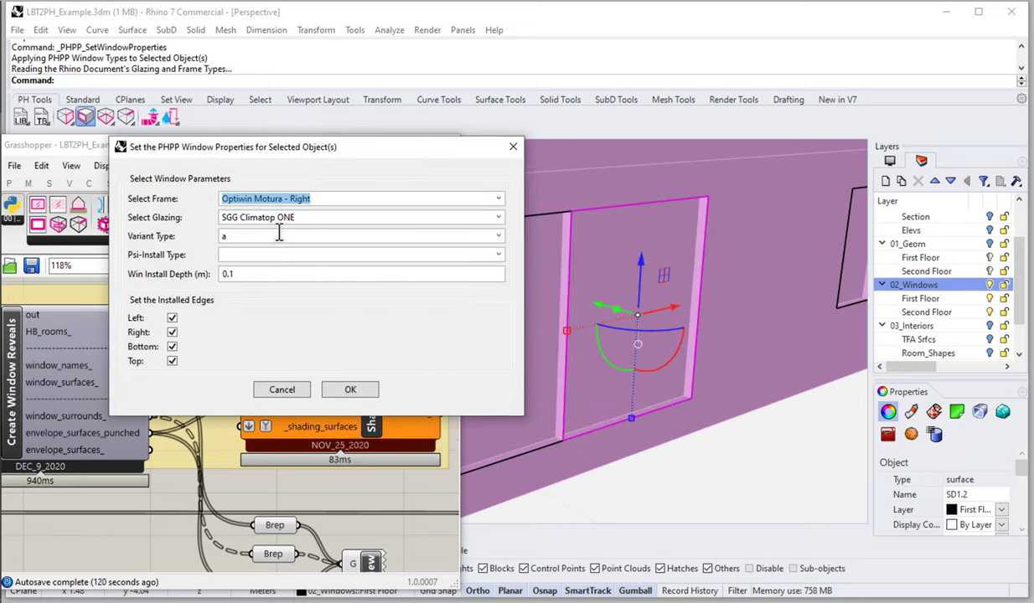
left_click(232, 274)
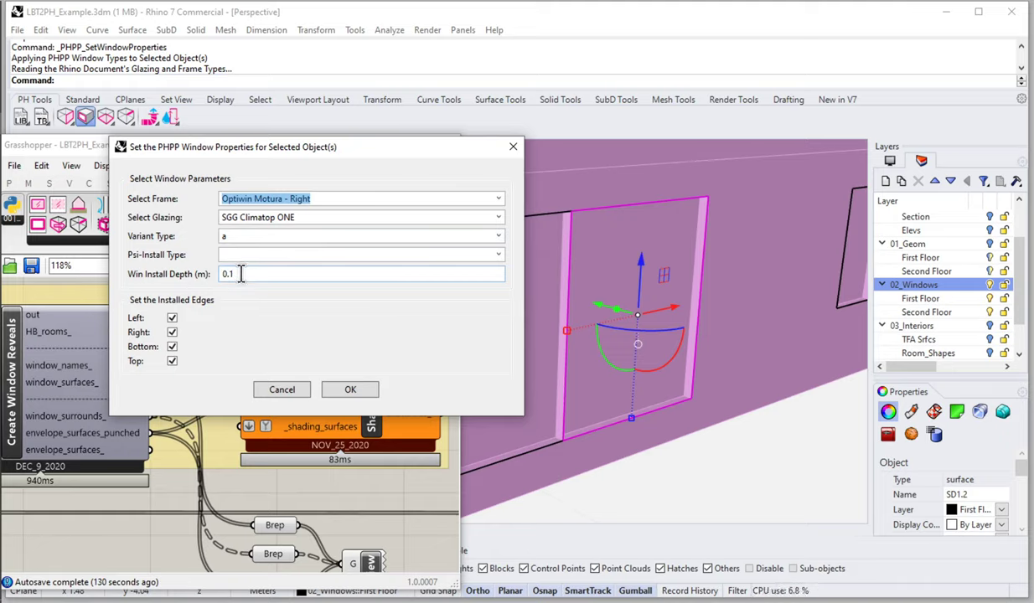
left_click_drag(241, 274, 221, 274)
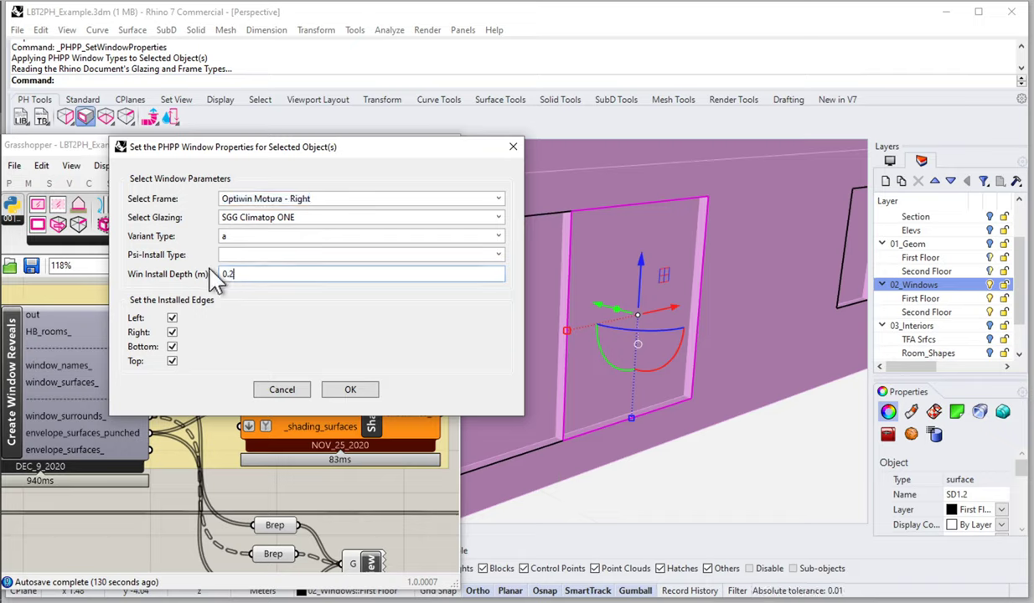
type("0.3")
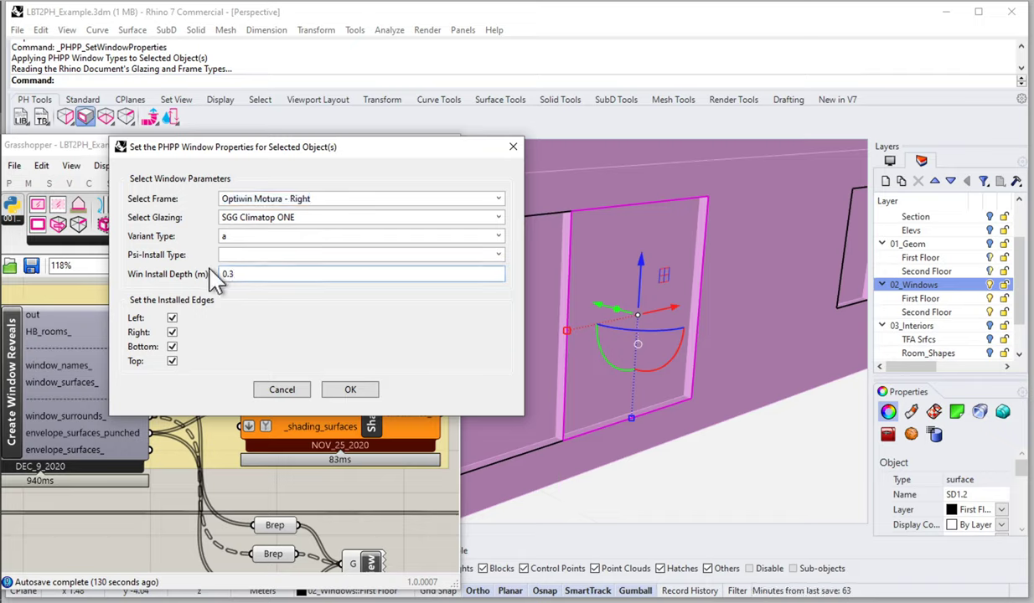
type("5")
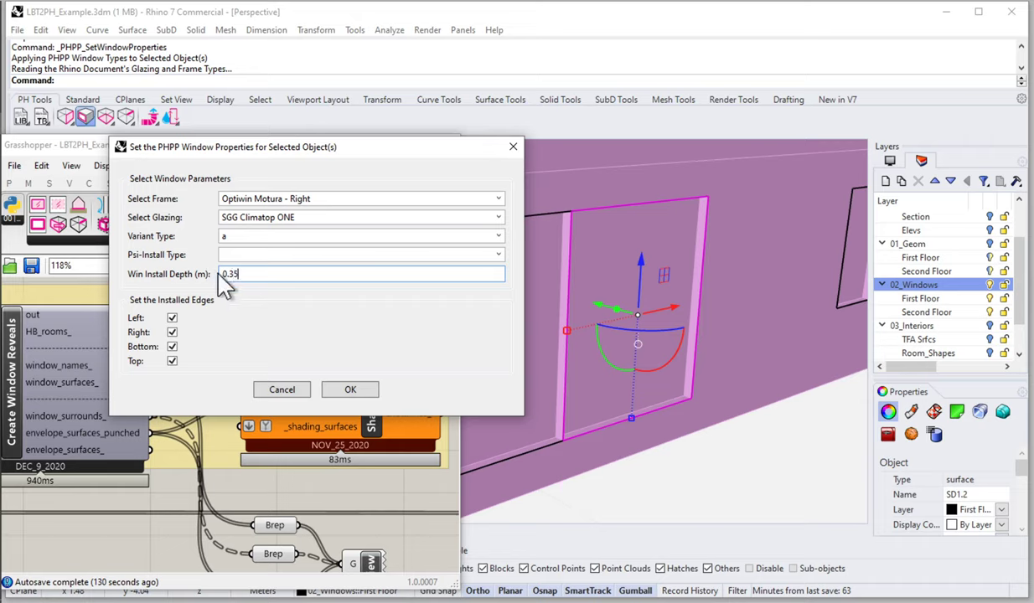
left_click(347, 389)
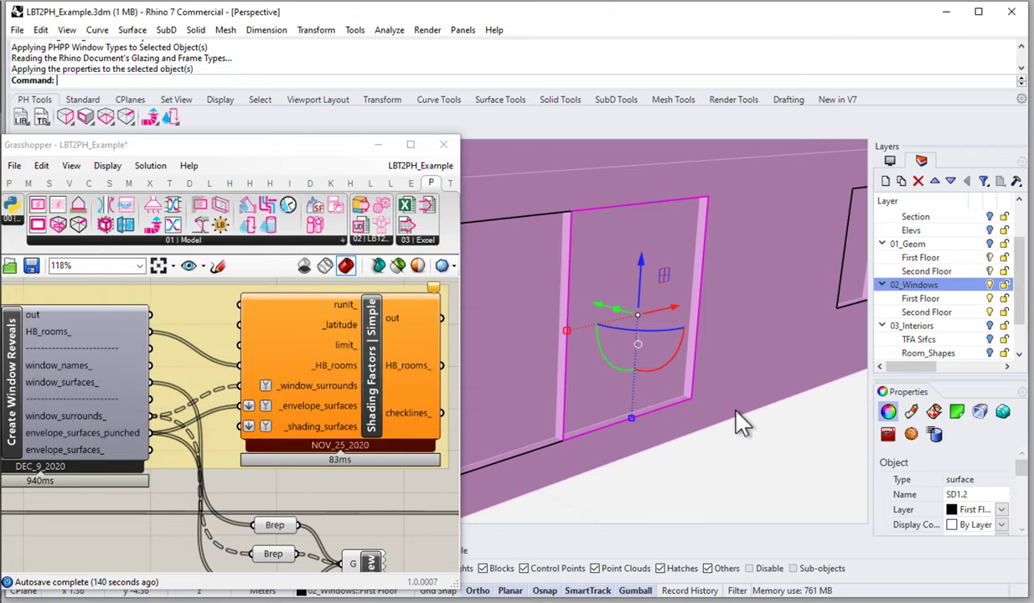
Check the Geo | First Floor Windows input and recompute the definition with the changed install depth, returning to Create Window Reveals.
scroll(299, 377, "down", 1)
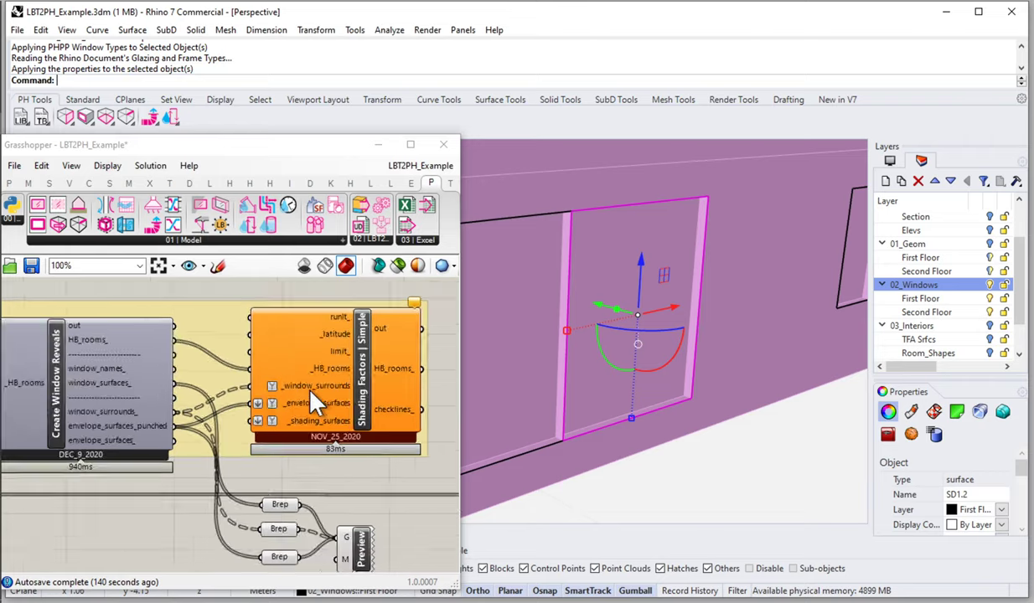
scroll(298, 377, "down", 3)
right_click_drag(196, 393, 325, 339)
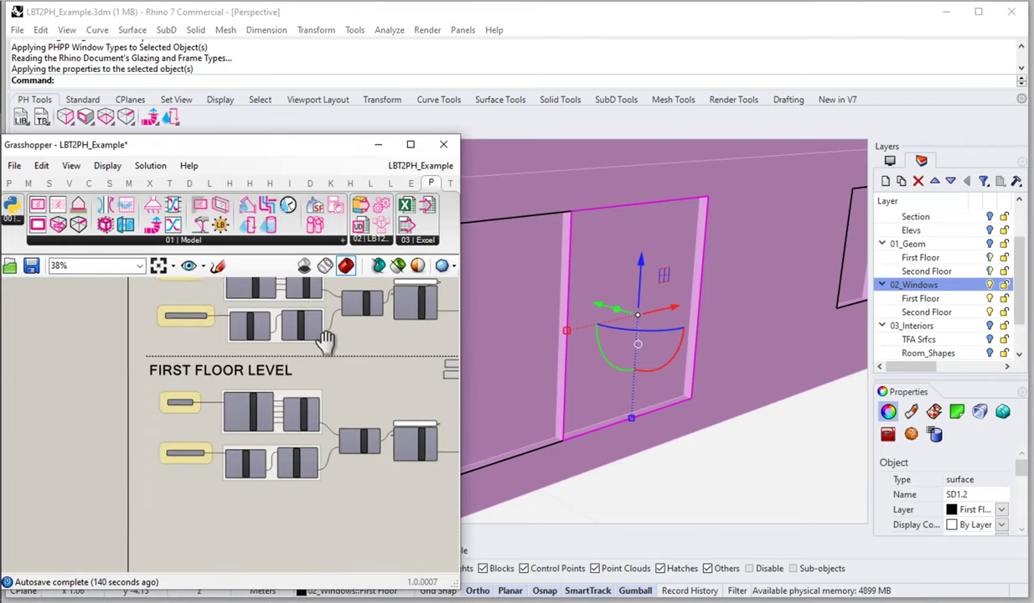
scroll(164, 389, "up", 4)
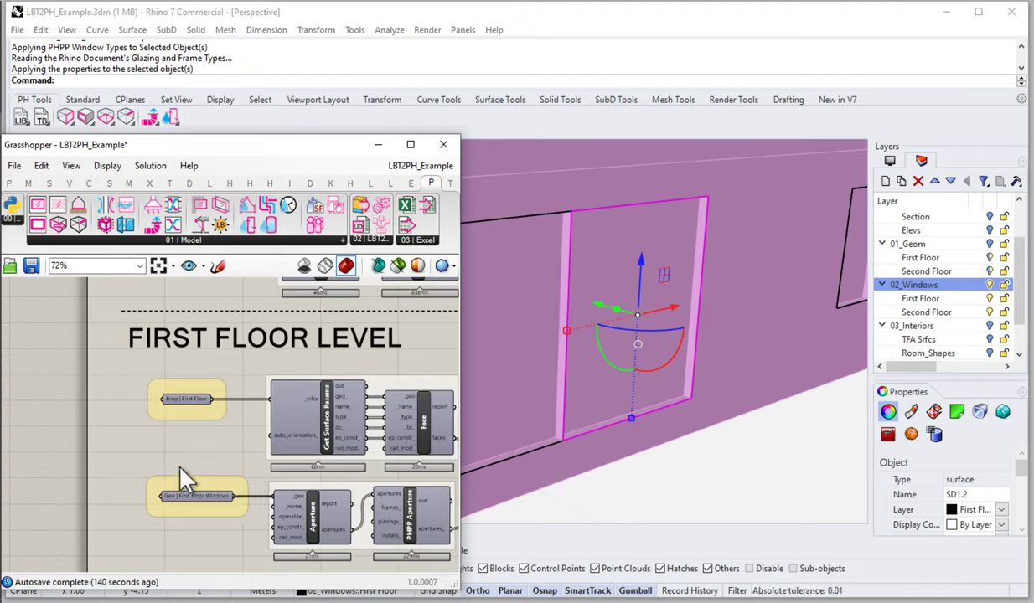
scroll(184, 482, "down", 2)
right_click_drag(419, 417, 251, 382)
scroll(193, 388, "up", 2)
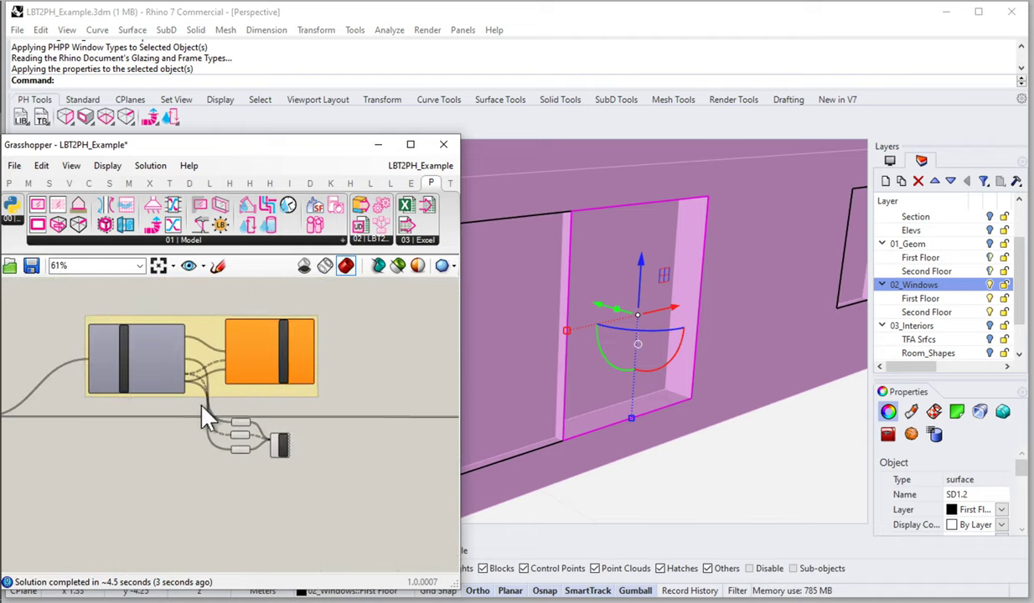
Compare the edited pane's reveal depth with the neighbouring windows, both up close and across the whole house.
right_click_drag(651, 399, 688, 420)
key("Escape")
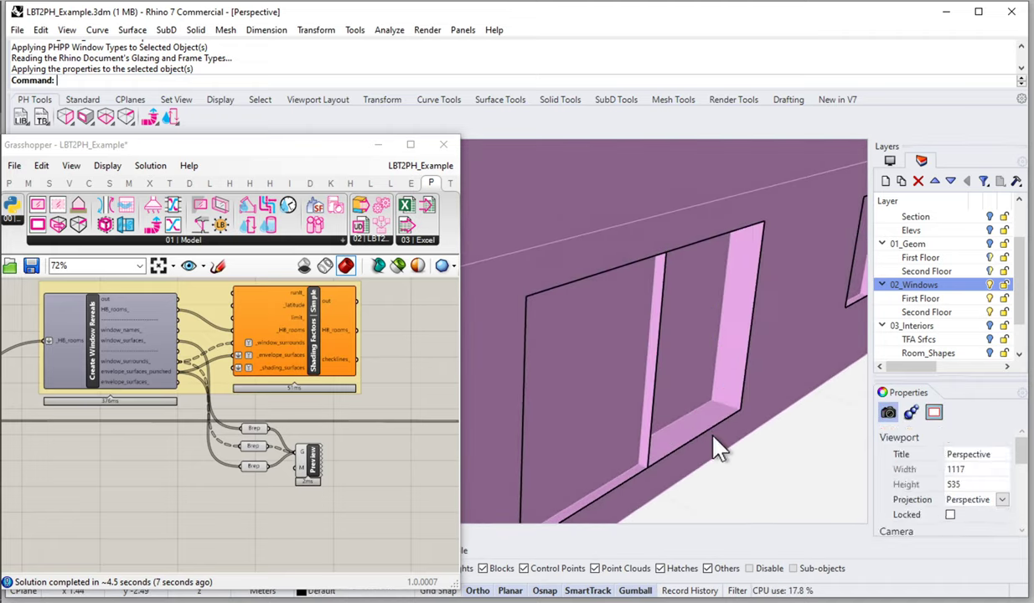
right_click_drag(787, 443, 754, 462)
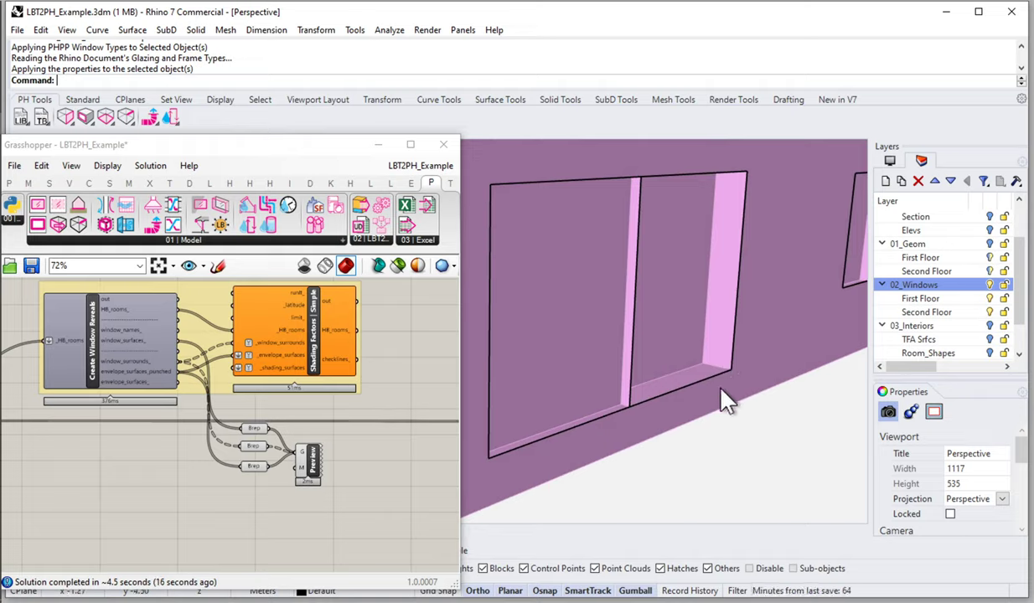
scroll(722, 390, "down", 8)
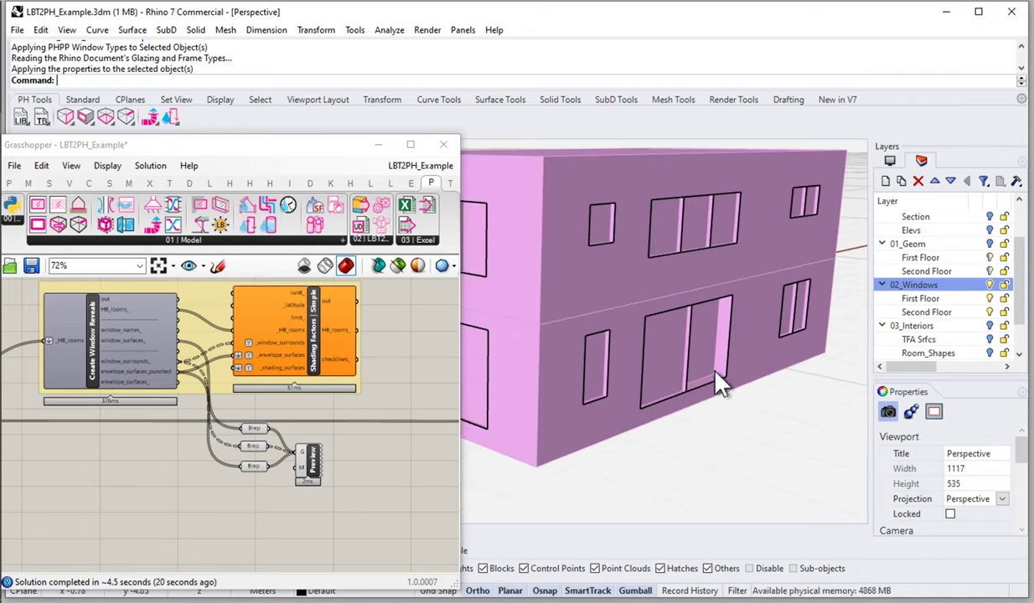
left_click(718, 377)
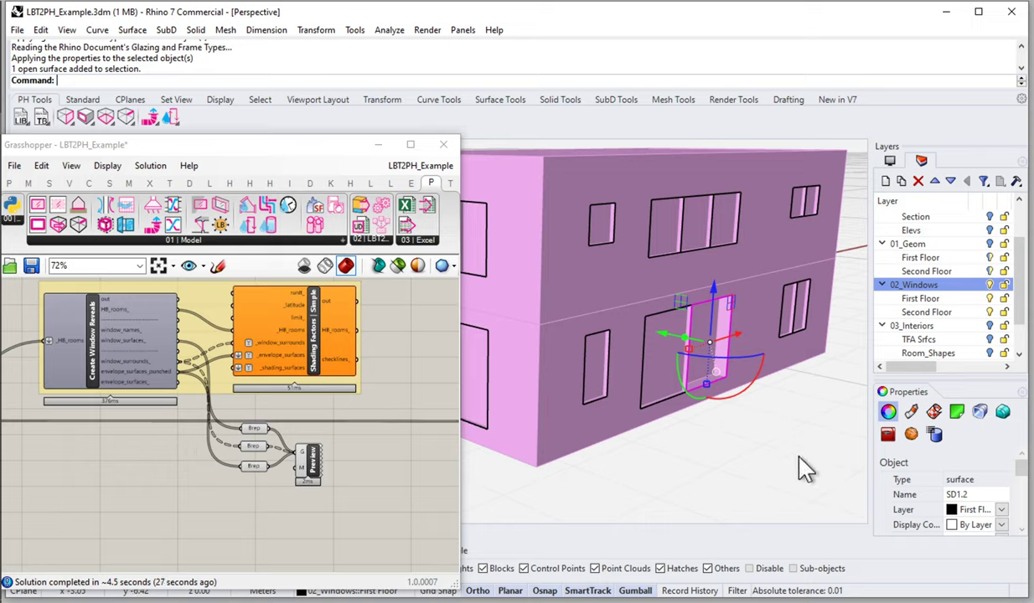
left_click(767, 438)
scroll(734, 403, "up", 4)
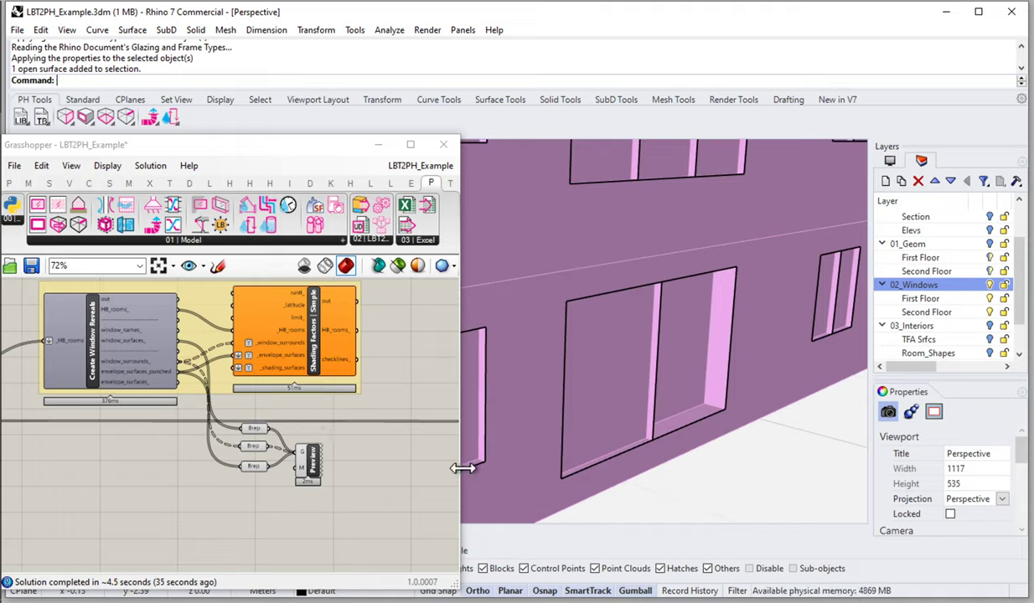
Enlarge the Grasshopper window and move the three Brep containers with their Preview component further right on the canvas.
left_click_drag(463, 469, 623, 481)
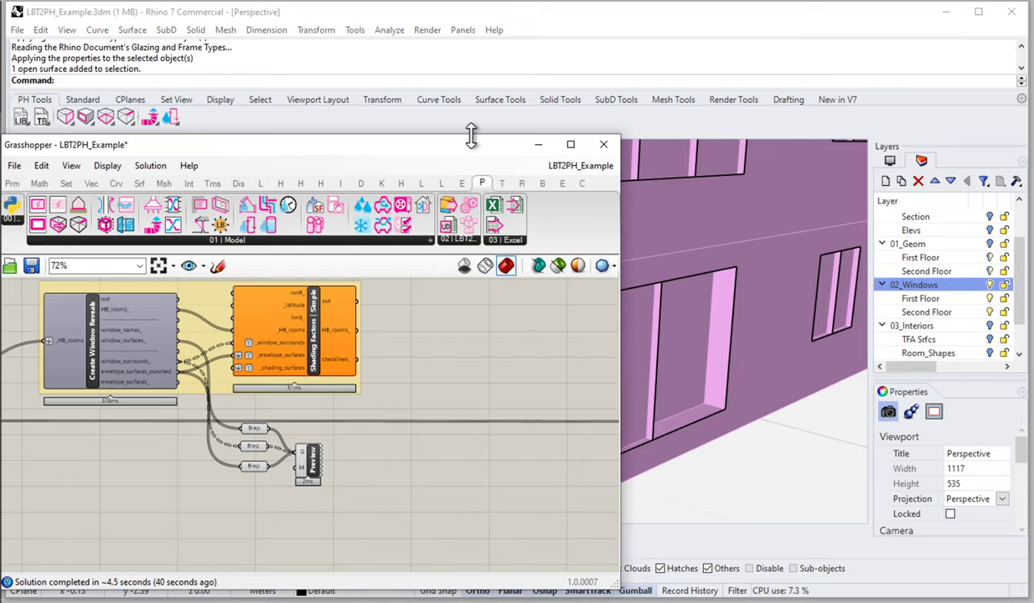
left_click_drag(465, 144, 465, 9)
scroll(327, 346, "up", 3)
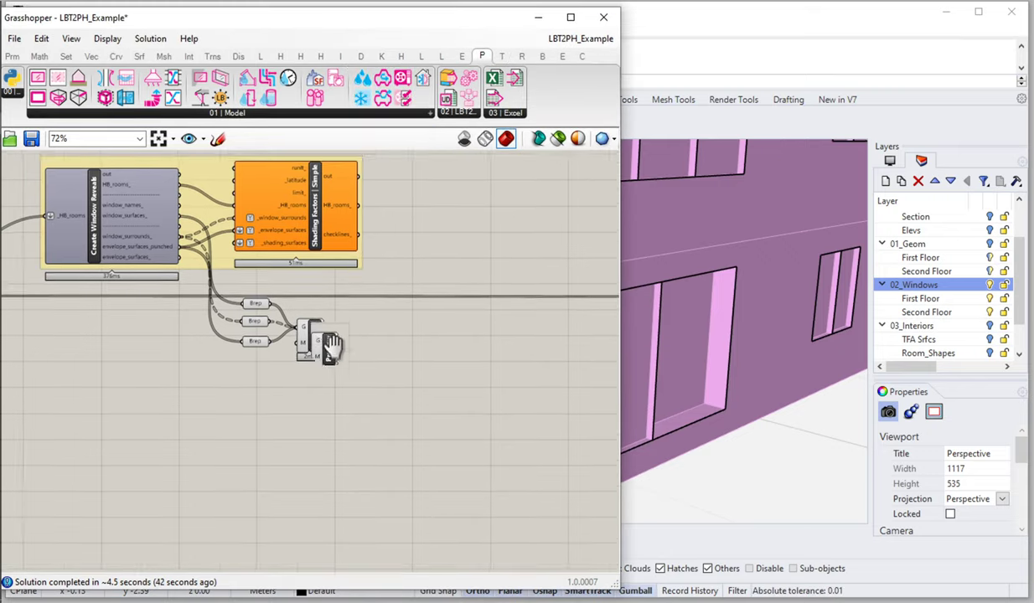
right_click_drag(327, 346, 437, 407)
left_click_drag(307, 471, 520, 324)
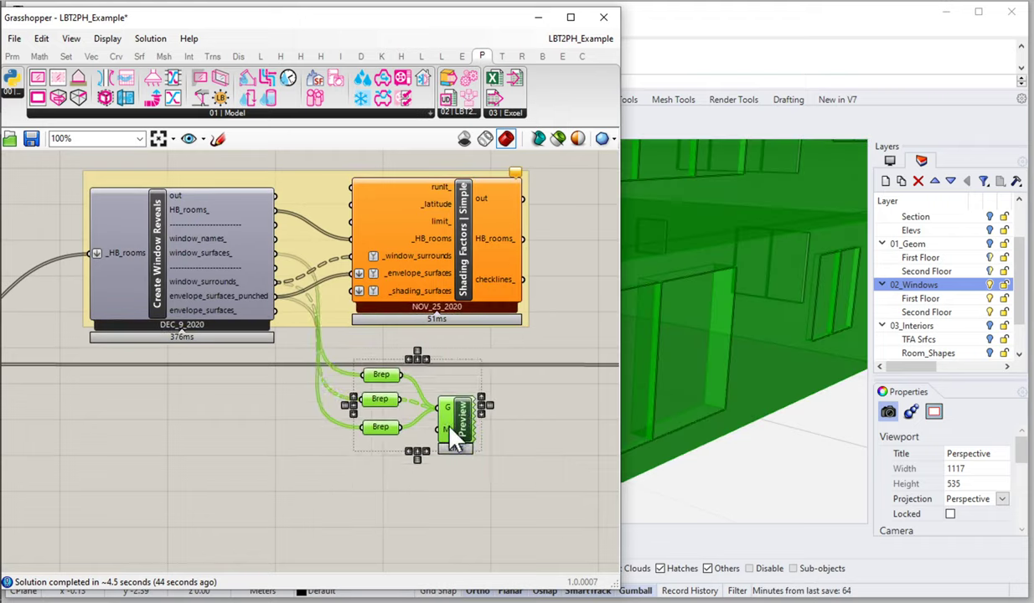
left_click_drag(449, 429, 485, 413)
left_click(418, 493)
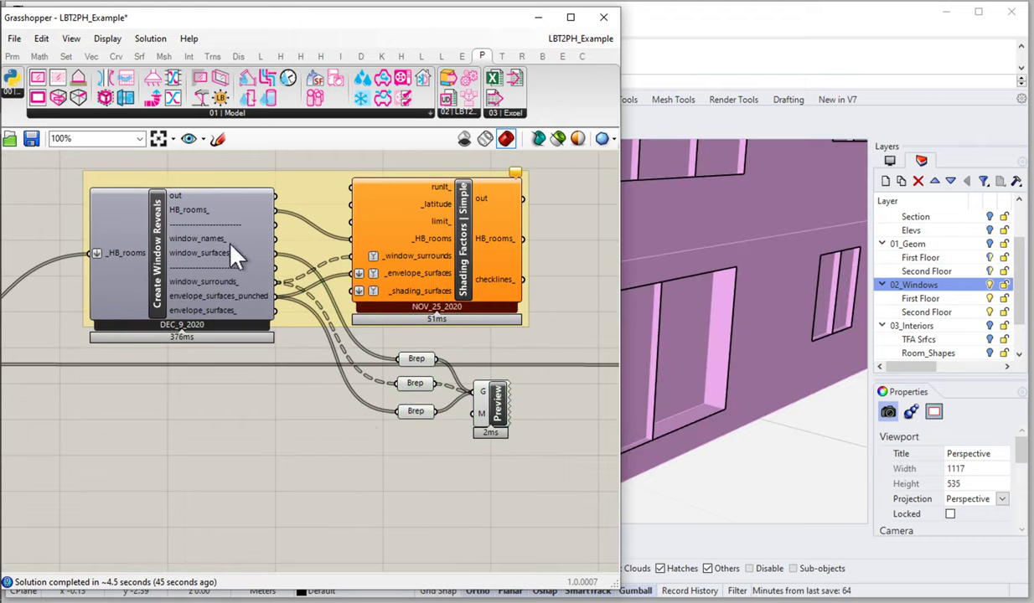
Shift Create Window Reveals slightly lower in its yellow group and place the Brep and Preview set just beneath the group.
left_click_drag(179, 282, 171, 279)
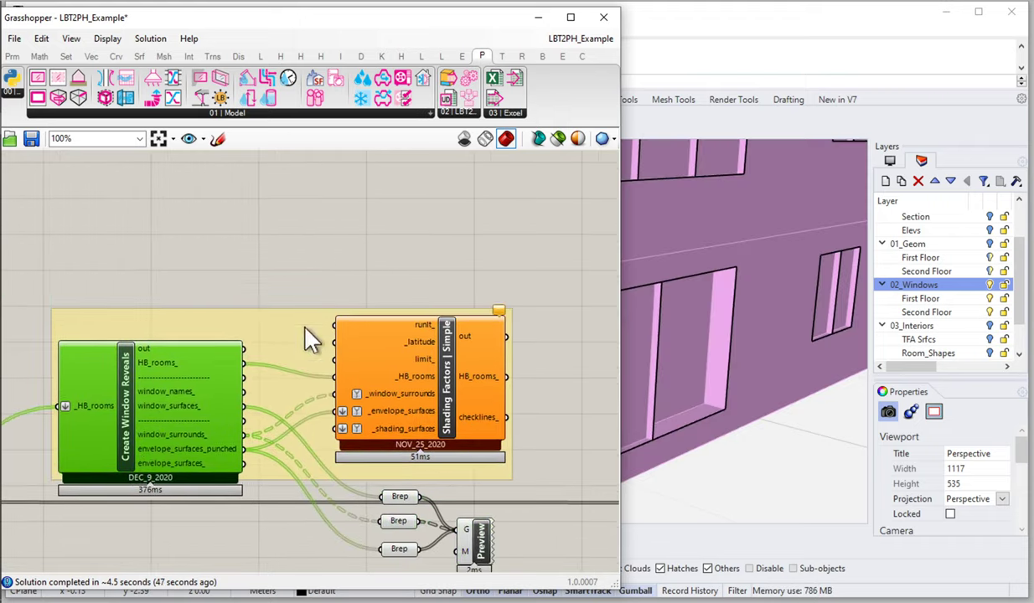
left_click(321, 260)
right_click_drag(385, 486, 384, 438)
left_click(446, 508)
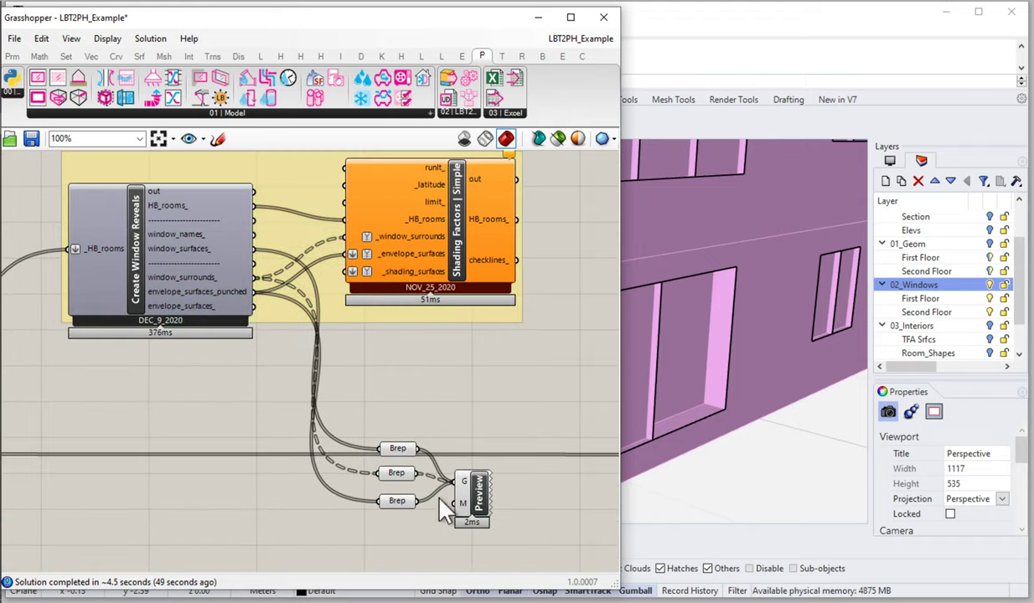
left_click_drag(335, 382, 549, 538)
left_click_drag(474, 517, 477, 412)
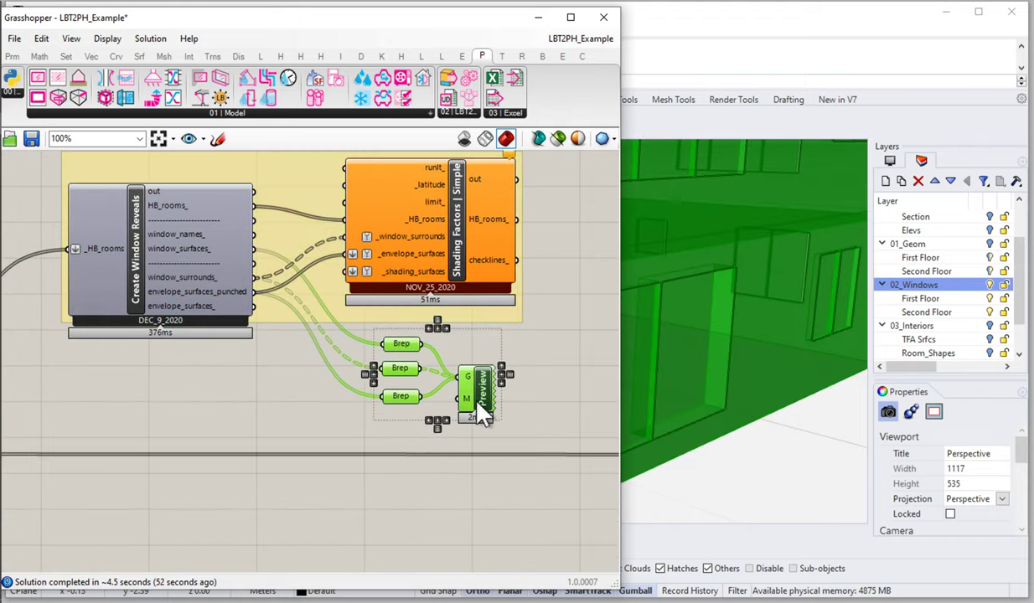
Raise the Shading Factors | Simple component within its group and align the Preview component with the three Brep containers.
right_click_drag(544, 402, 533, 492)
left_click(459, 318)
left_click_drag(459, 318, 463, 288)
left_click(462, 419)
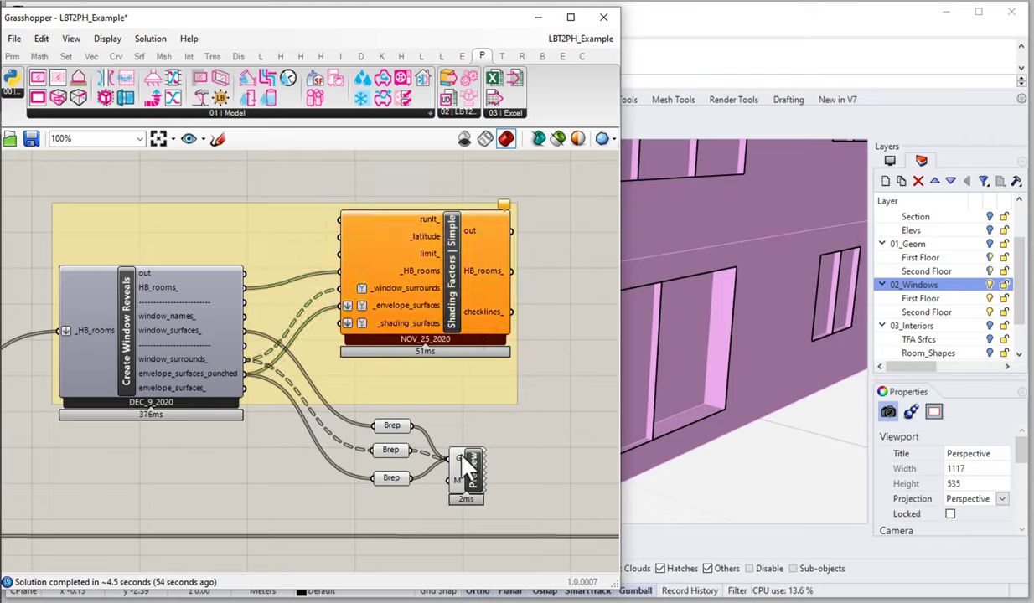
left_click_drag(471, 478, 467, 459)
left_click(421, 509)
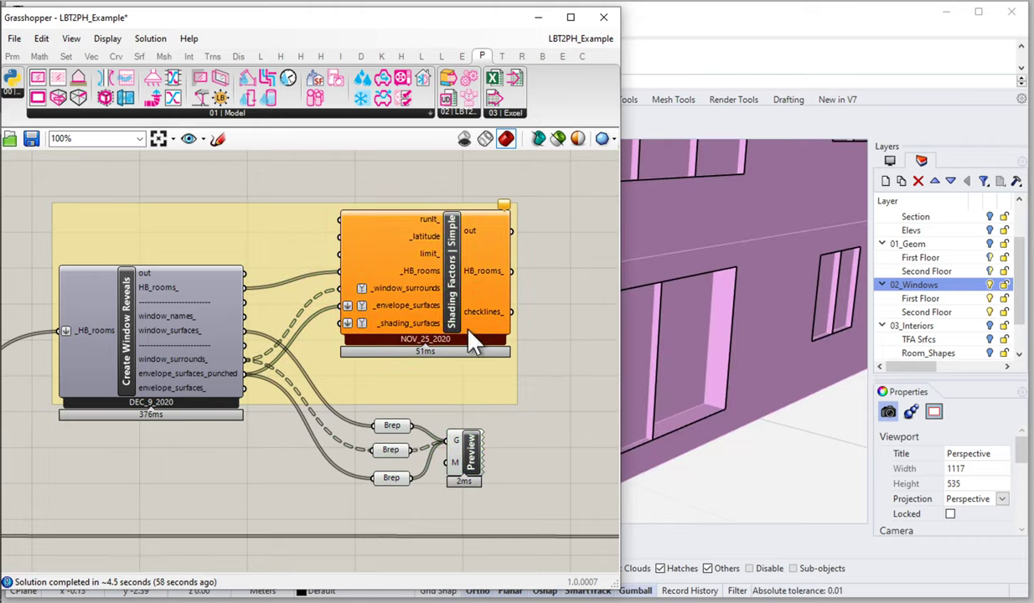
Widen the Grasshopper window and read the description of the _latitude input on Shading Factors | Simple.
mouse_move(466, 337)
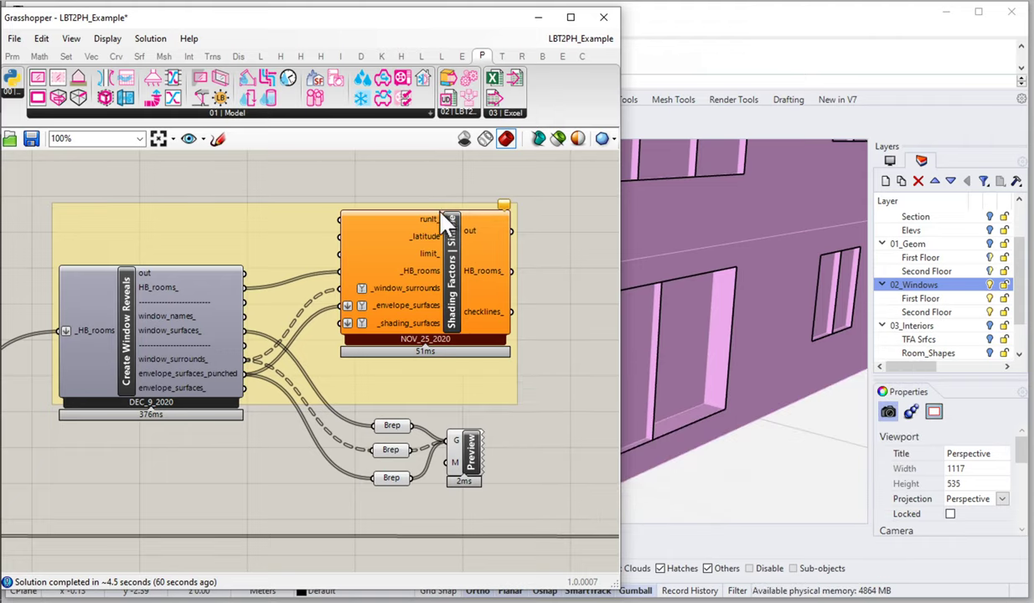
scroll(426, 220, "up", 3)
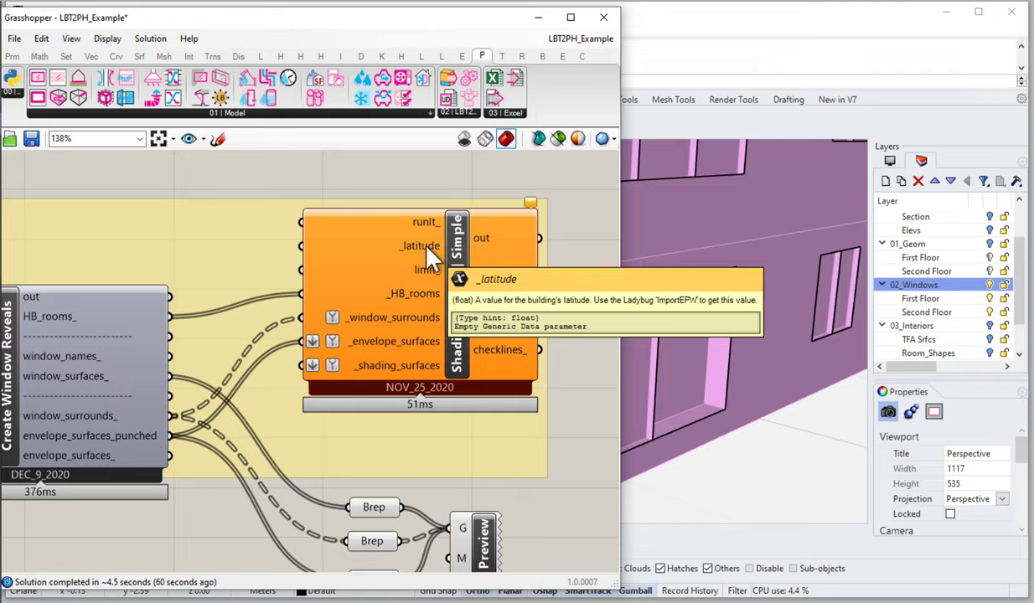
scroll(434, 267, "down", 5)
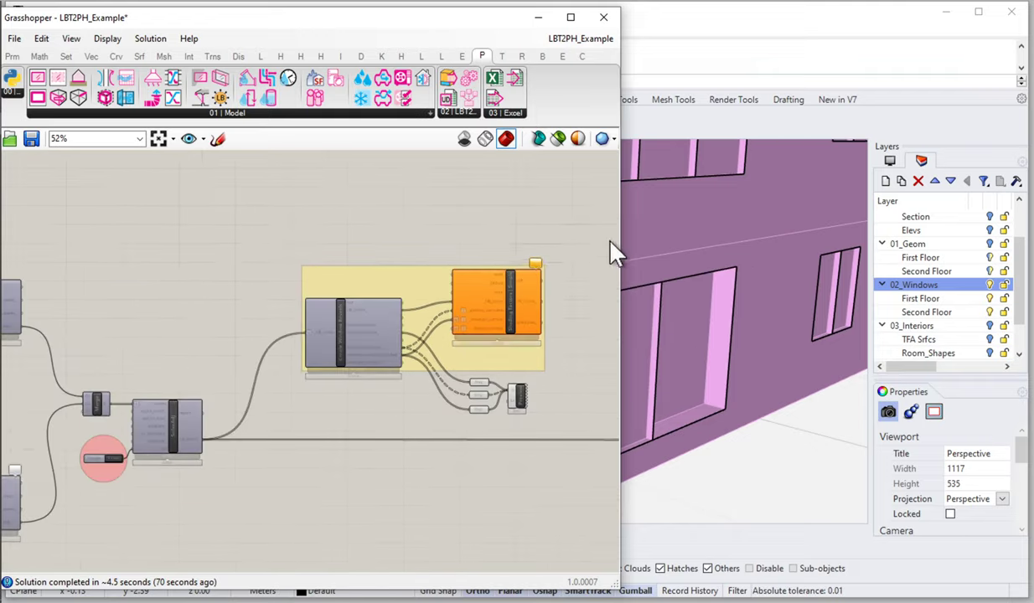
left_click_drag(620, 242, 943, 243)
right_click_drag(584, 253, 638, 300)
scroll(456, 336, "up", 5)
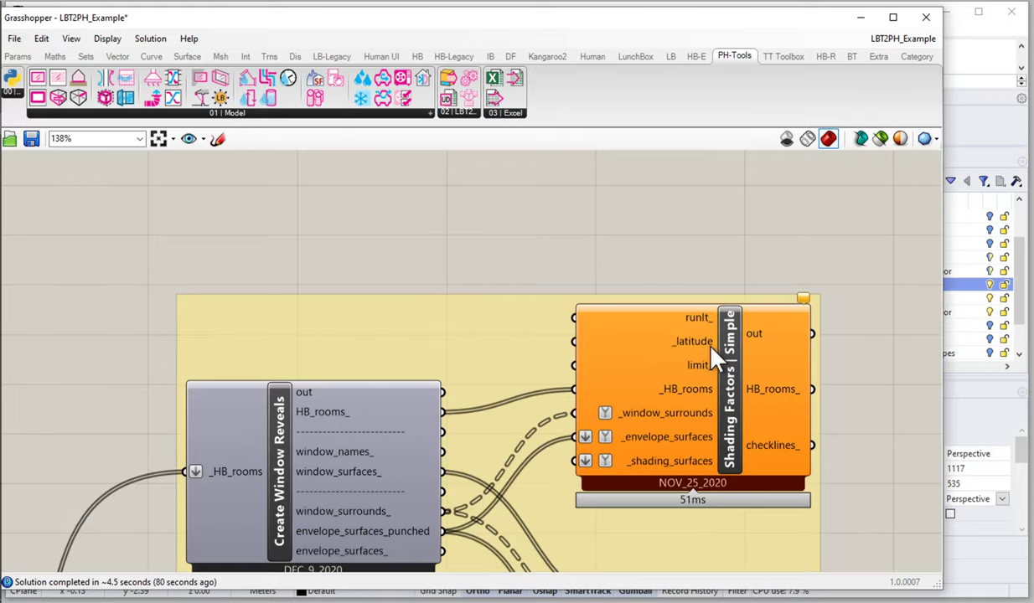
mouse_move(710, 347)
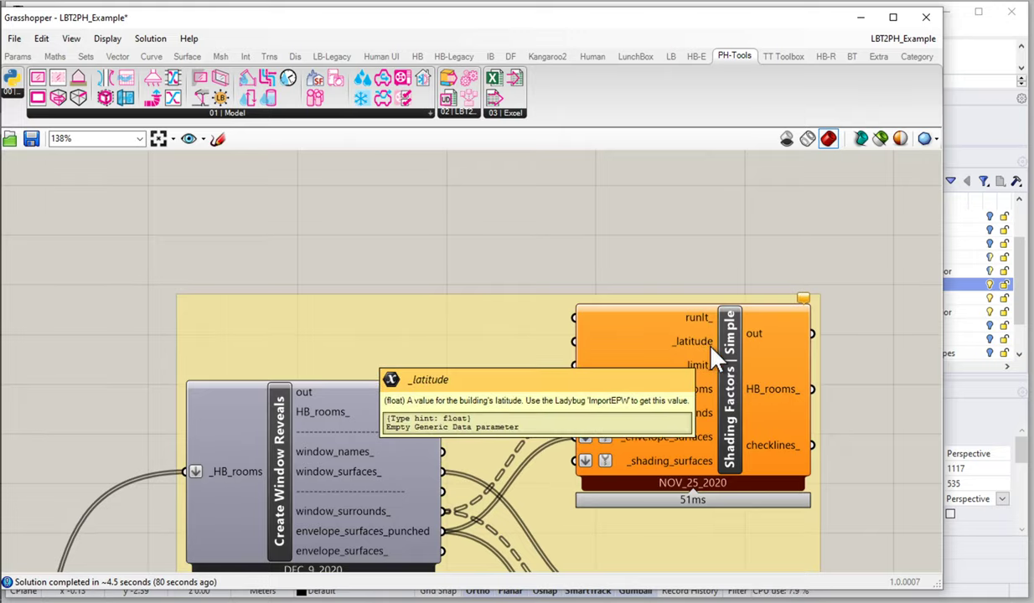
Create a panel containing 65, wire it to the _latitude input of Shading Factors | Simple, and place it beside that input.
double_click(511, 250)
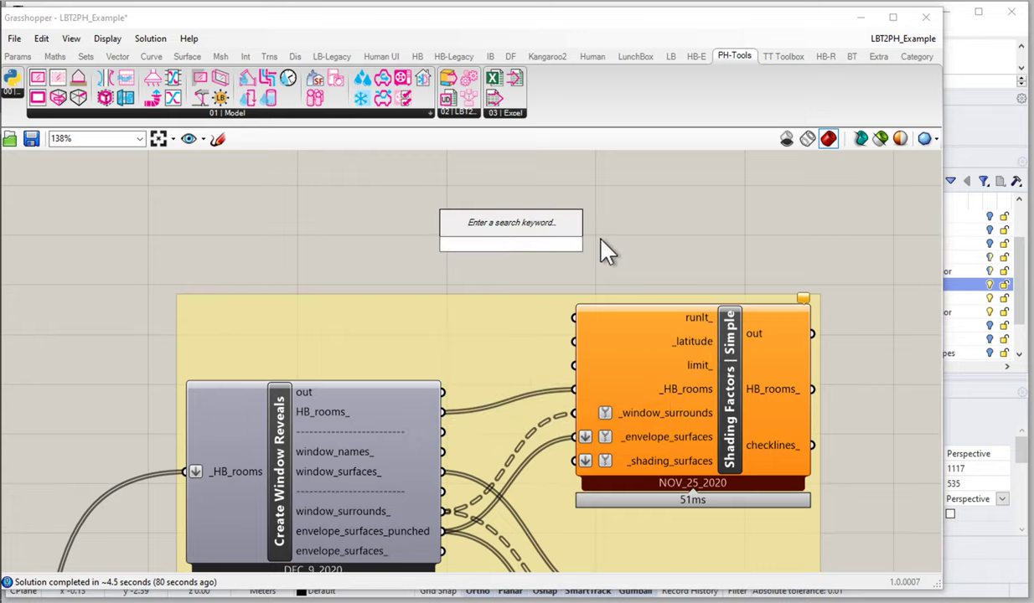
type("\"65")
key("Return")
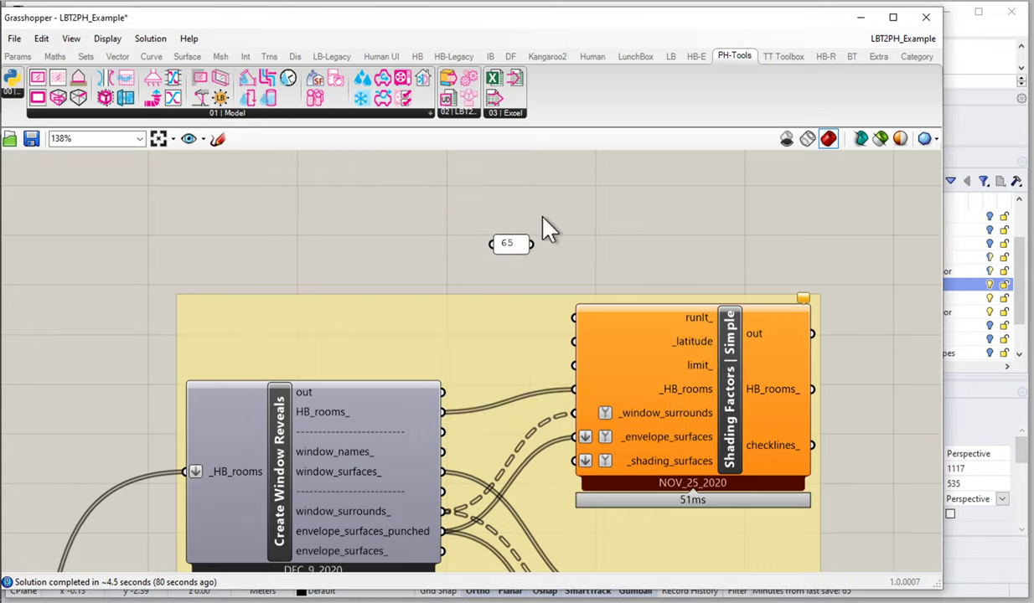
left_click_drag(530, 244, 574, 341)
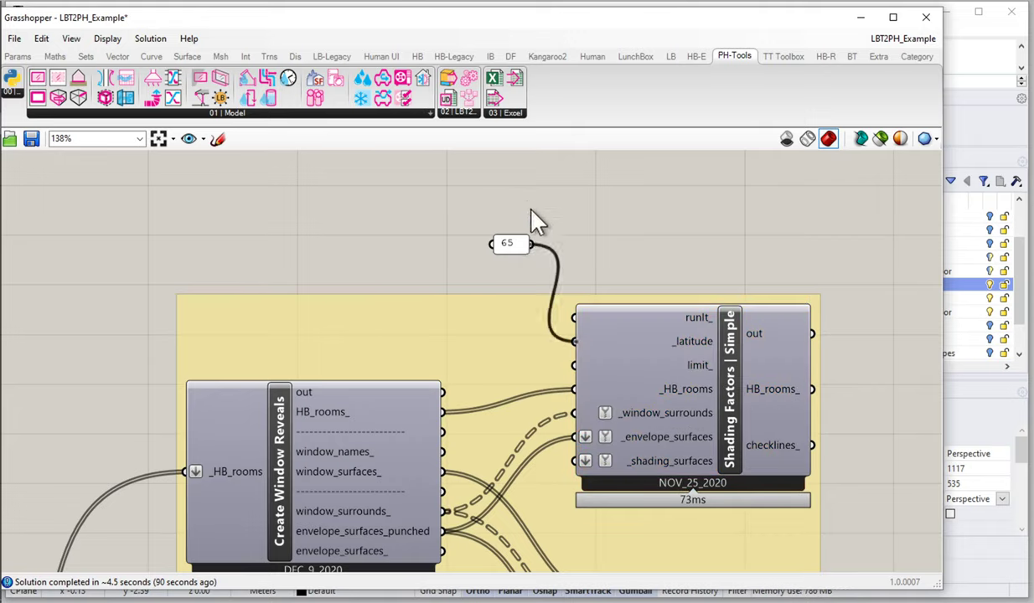
left_click_drag(515, 244, 515, 339)
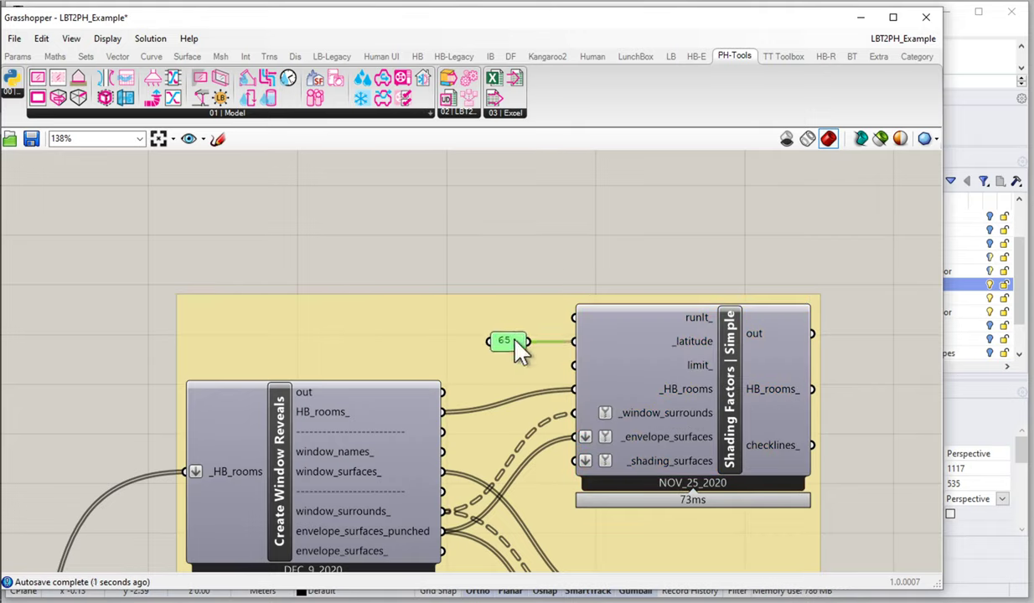
Add a Boolean Toggle above the shading group and wire it to the runIt_ input of Shading Factors | Simple.
double_click(520, 243)
type("bool")
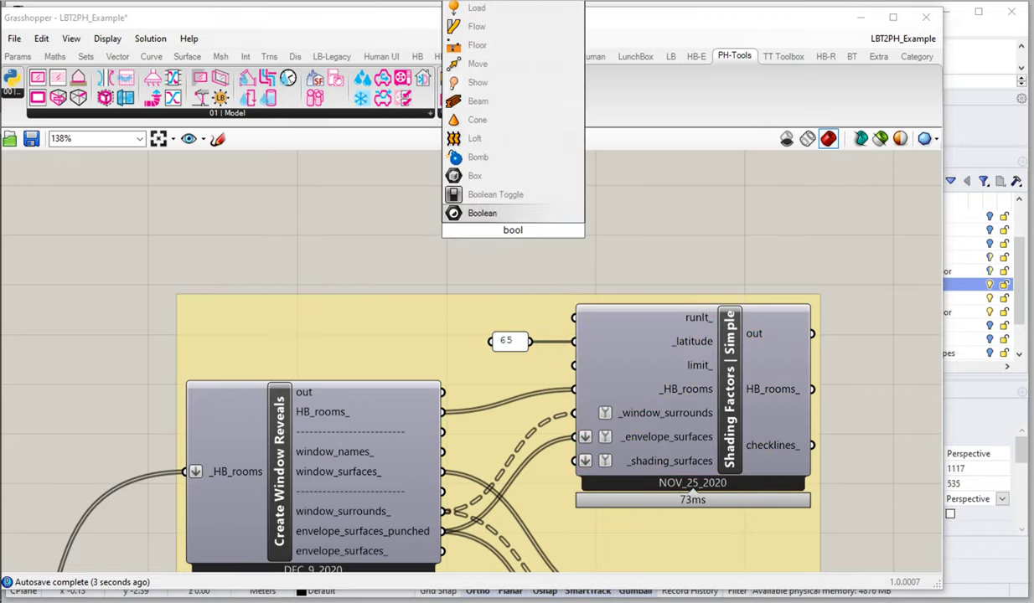
key("Up")
key("Return")
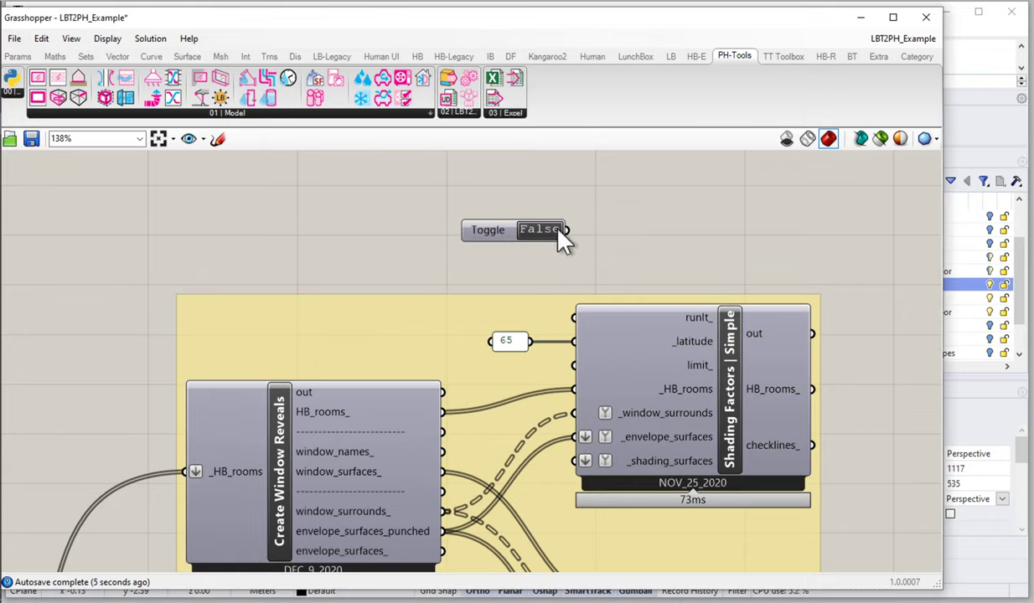
left_click_drag(559, 233, 591, 333)
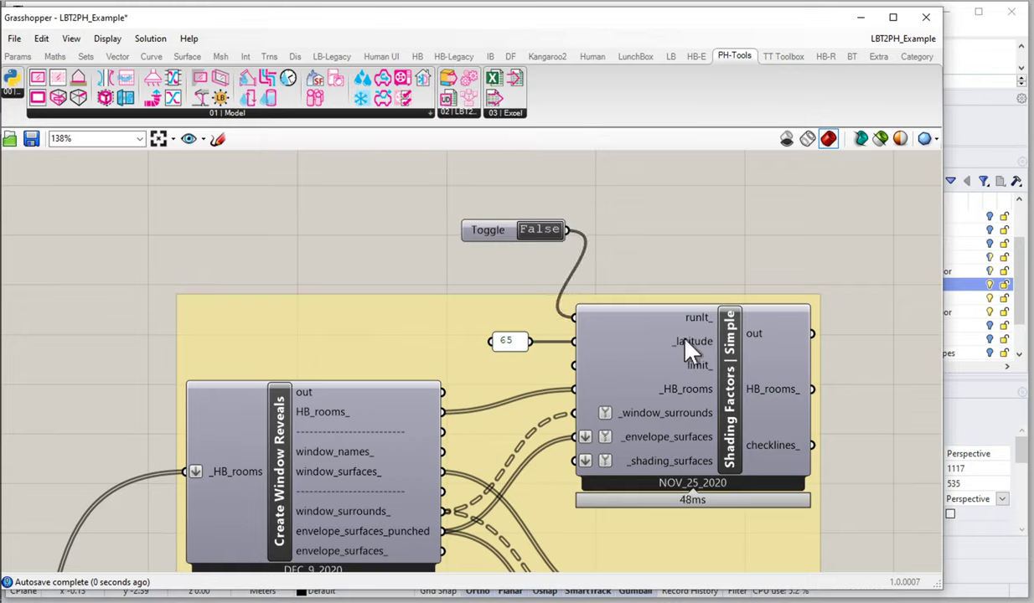
Put the Boolean Toggle in its own group with a blob outline and colour the group red.
left_click_drag(490, 237, 494, 249)
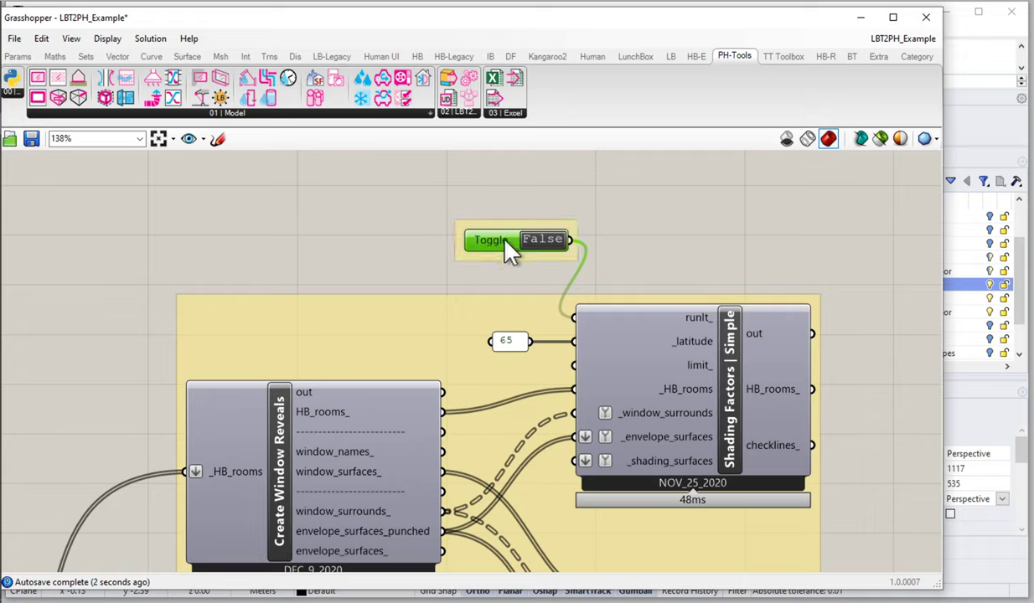
right_click(483, 217)
left_click(590, 295)
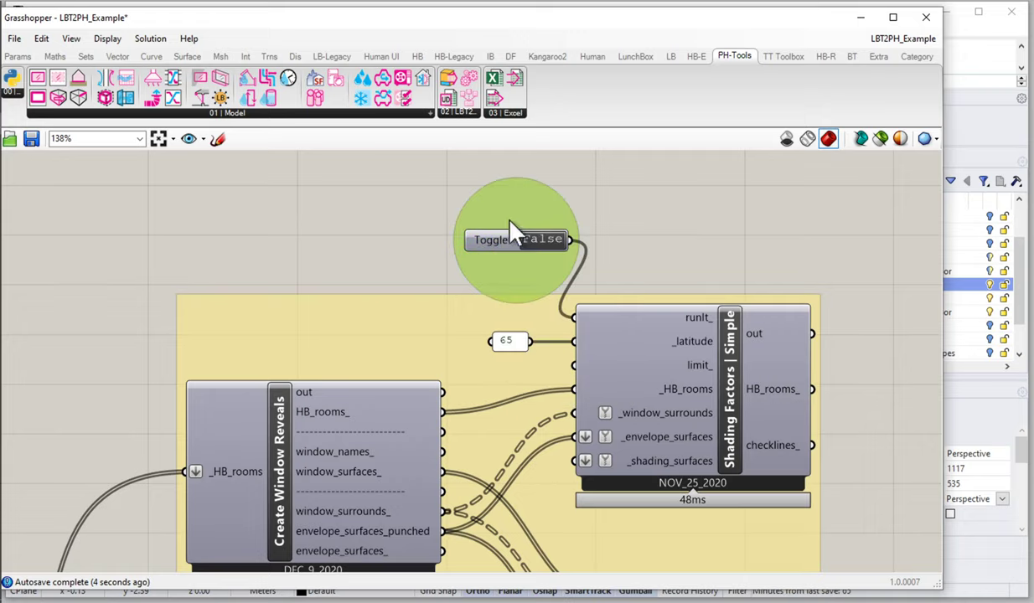
right_click(514, 208)
mouse_move(586, 360)
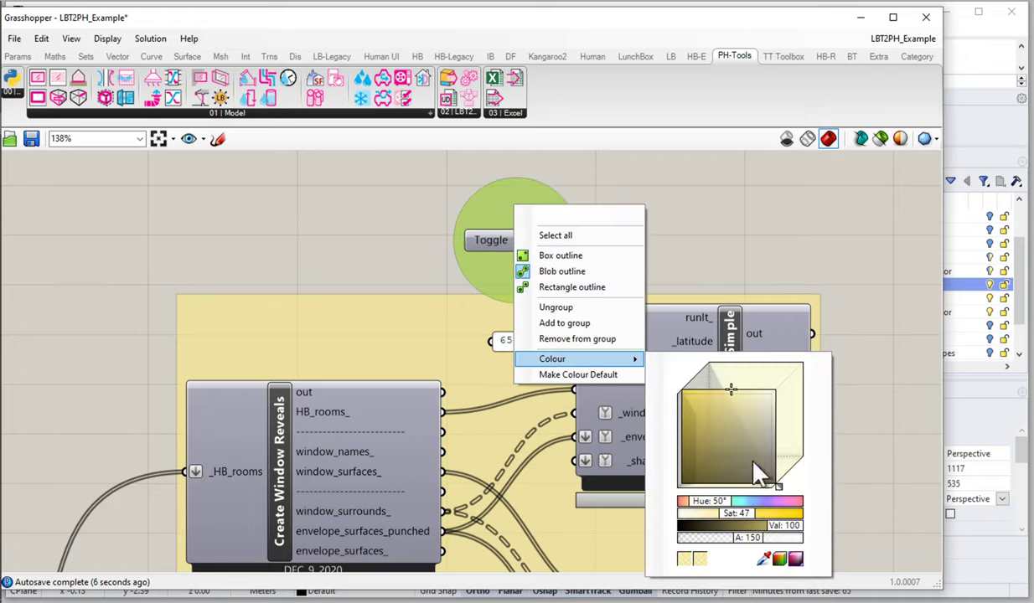
left_click(759, 500)
left_click(716, 229)
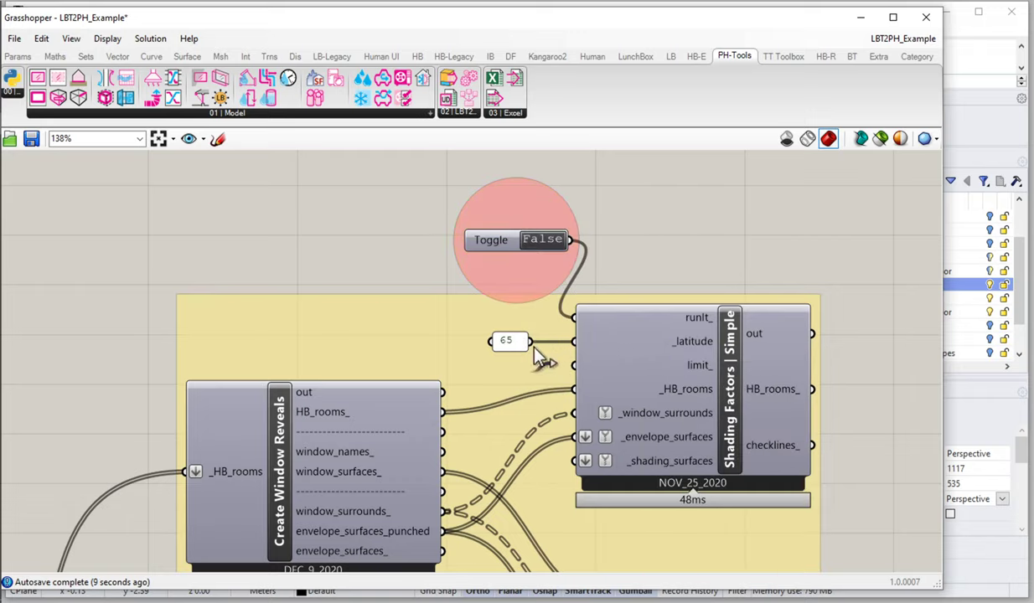
Remove the 65 panel from the _latitude input and move the toggle group directly above the runIt_ input.
scroll(481, 325, "down", 4)
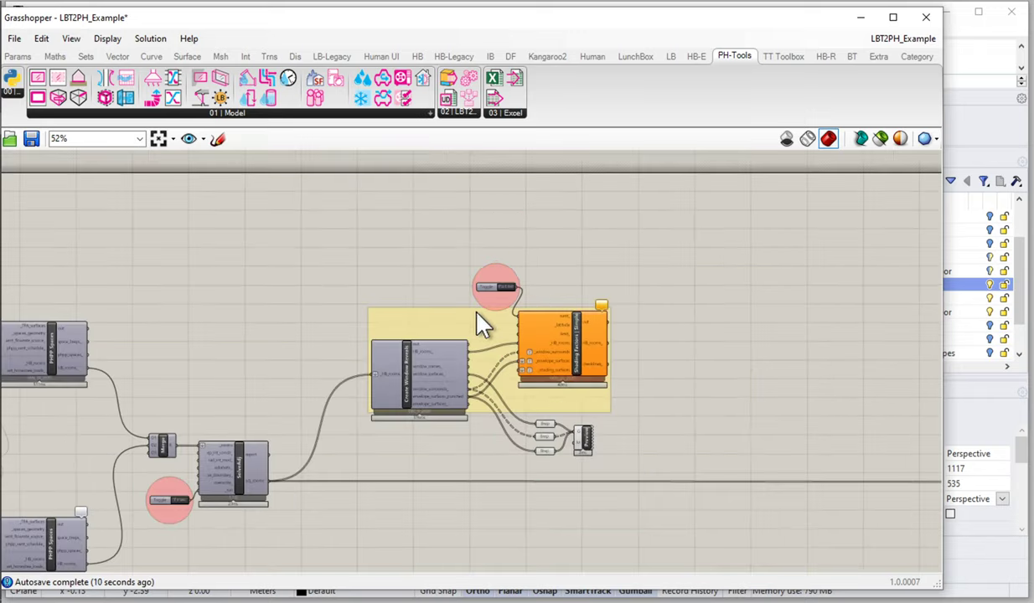
scroll(507, 301, "up", 3)
left_click_drag(540, 319, 555, 323)
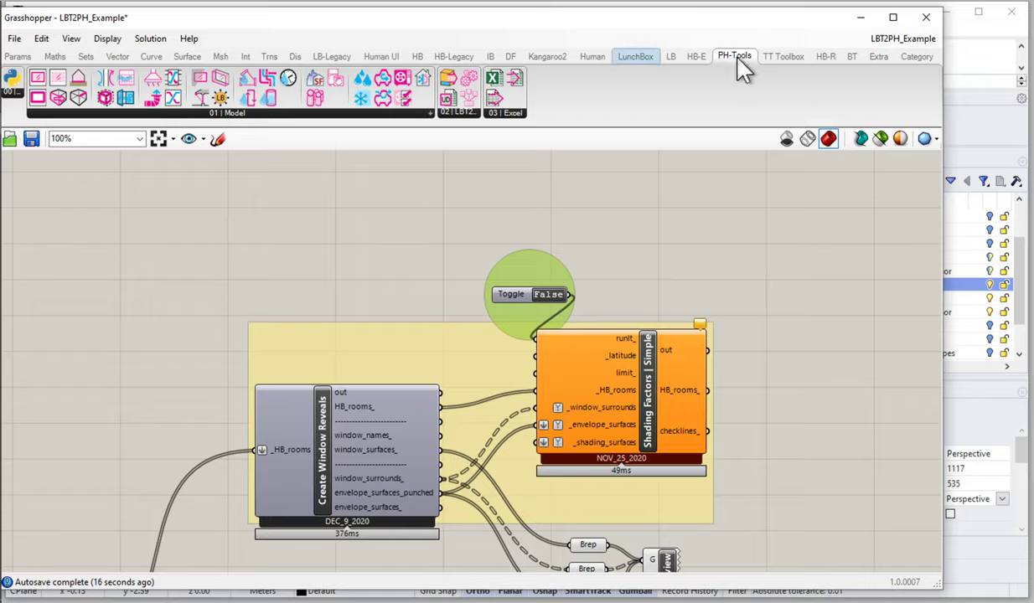
Add a Ladybug LB Download Weather component to the canvas above Create Window Reveals.
left_click(671, 56)
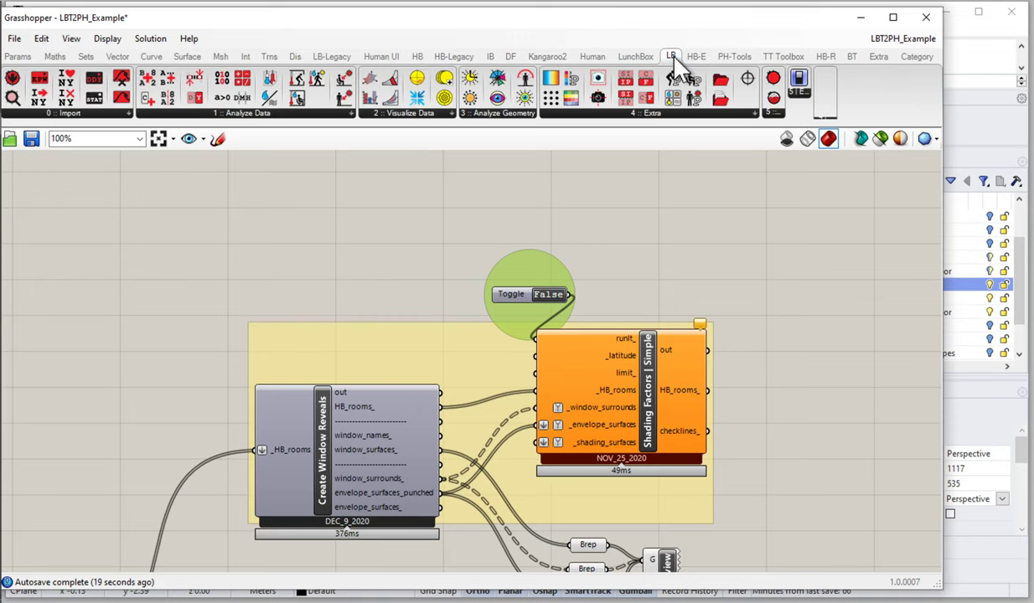
left_click(59, 113)
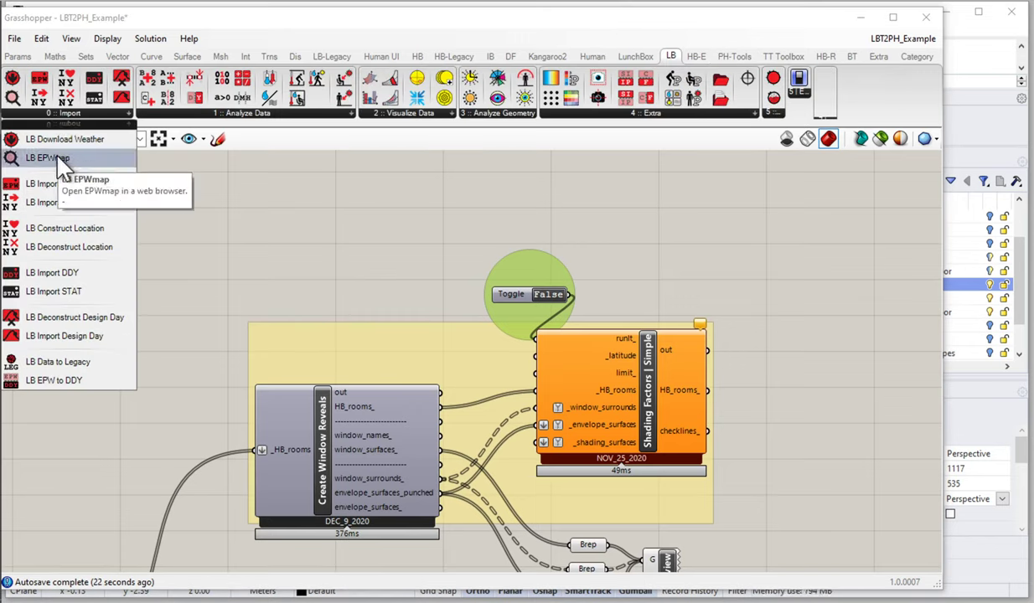
left_click_drag(65, 158, 248, 204)
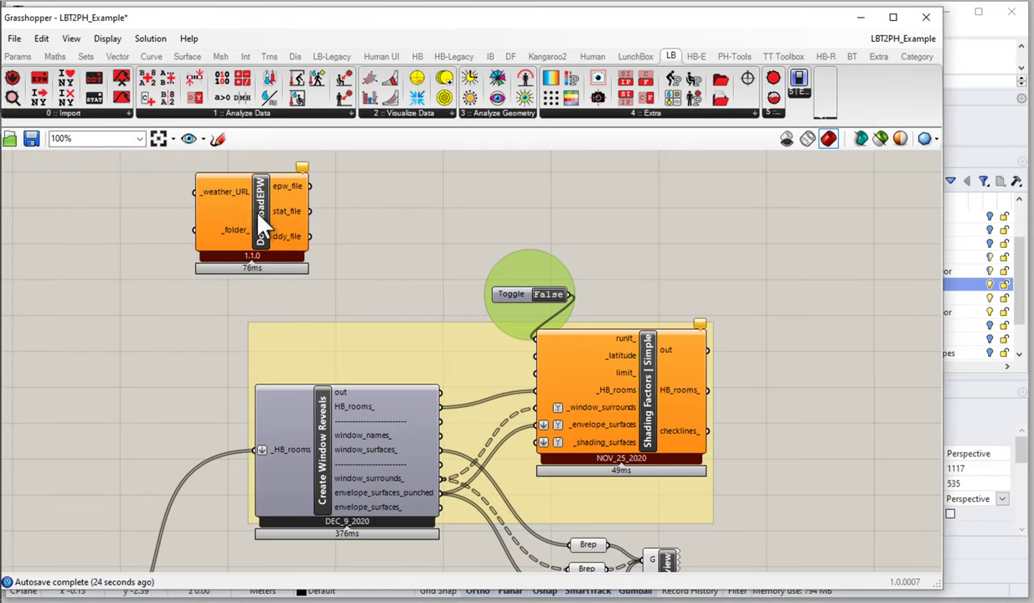
scroll(247, 203, "up", 2)
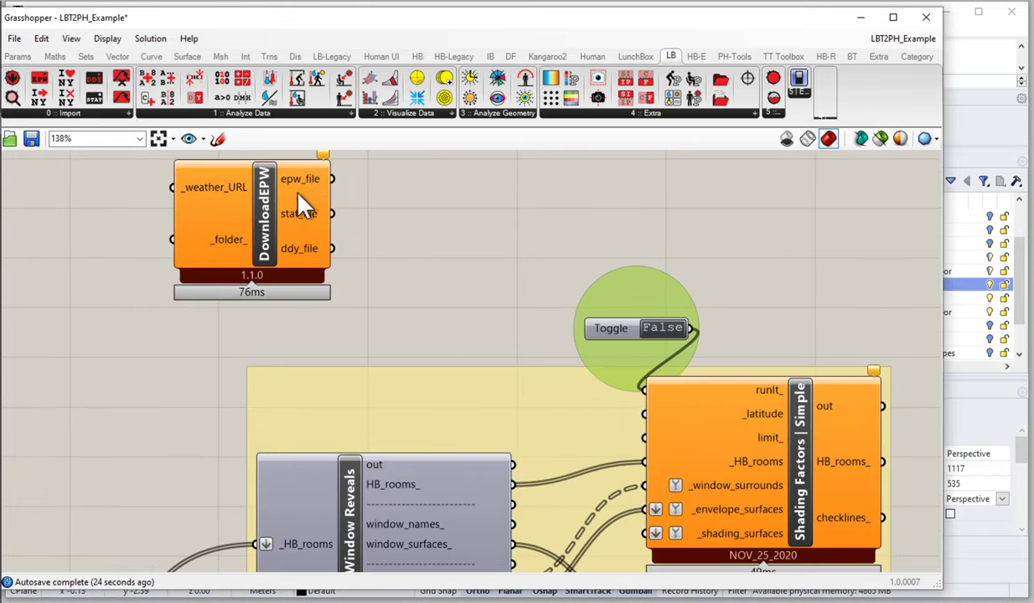
Add an LB Deconstruct Location component and place it to the right of DownloadEPW.
left_click(61, 113)
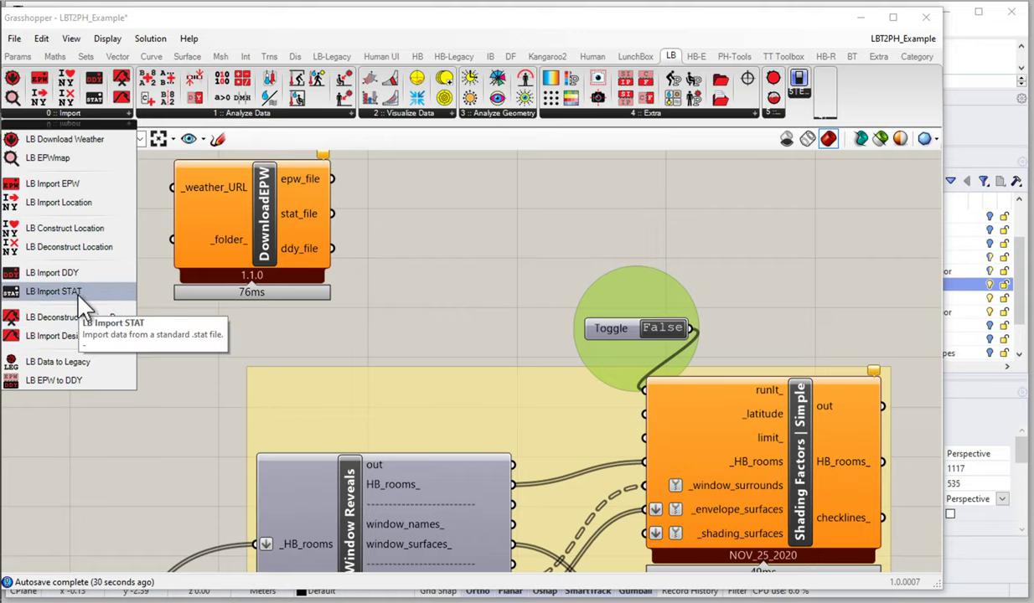
left_click(80, 232)
left_click(444, 230)
left_click_drag(445, 222, 439, 248)
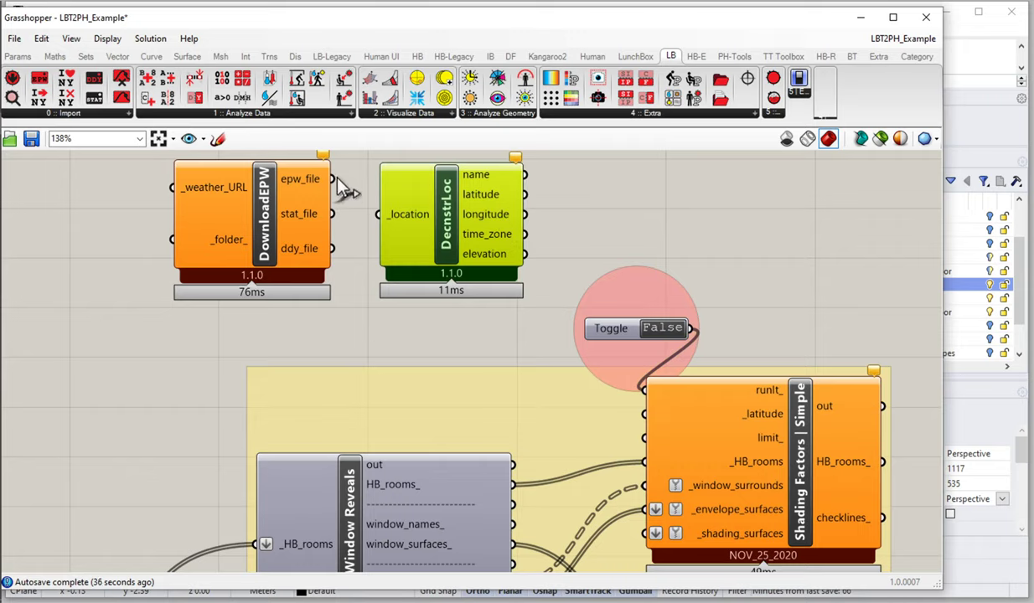
Move DownloadEPW further left and insert an LB Import Location component between it and the Deconstruct Location component.
left_click_drag(228, 202, 159, 198)
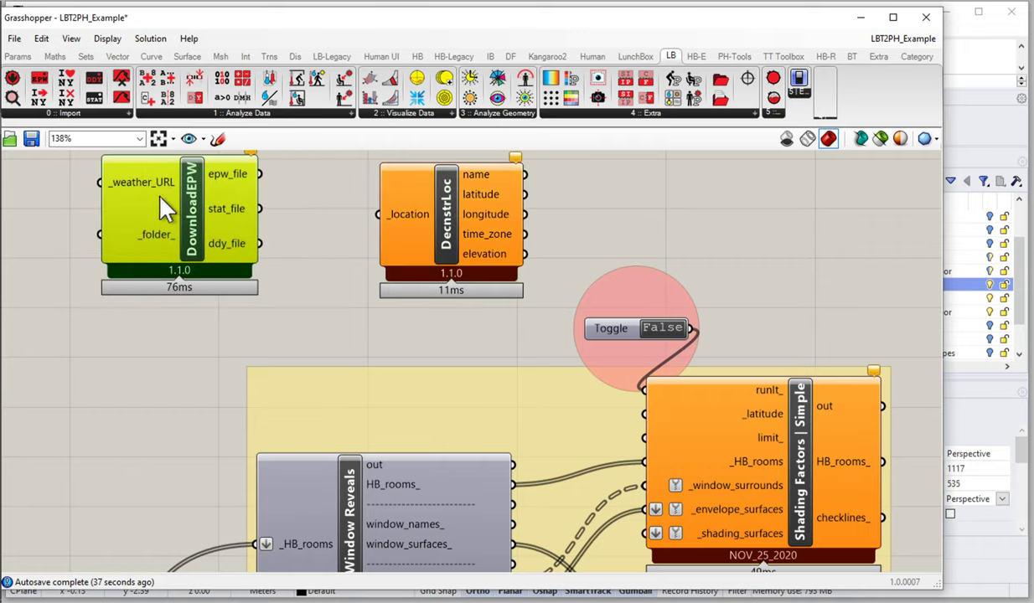
left_click(126, 115)
left_click(106, 192)
left_click(321, 237)
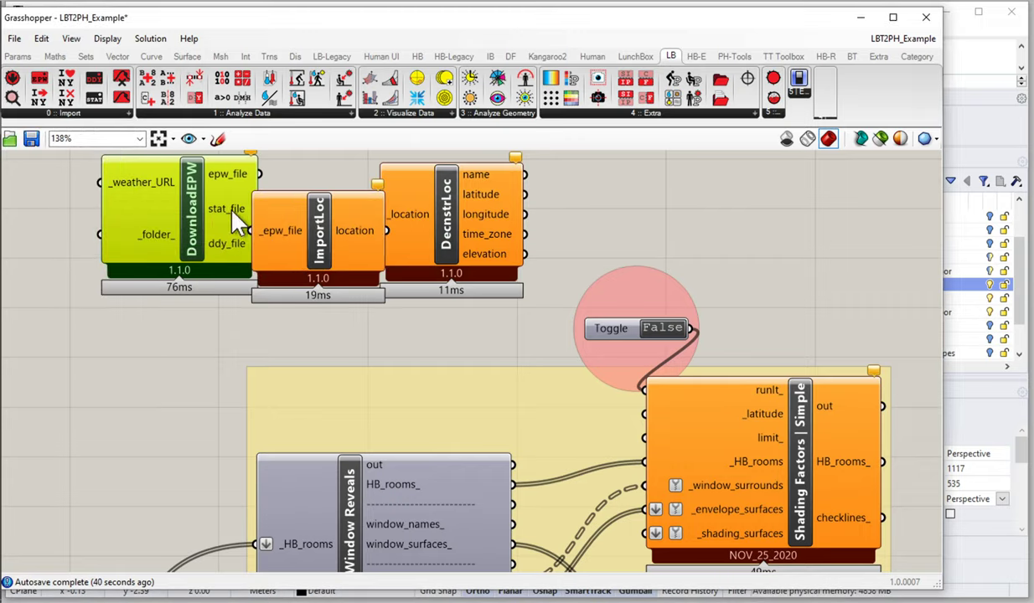
Wire DownloadEPW's epw_file into Import Location and its location output into Deconstruct Location, spacing the components out in a row.
left_click_drag(234, 221, 168, 235)
left_click_drag(195, 189, 240, 185)
right_click_drag(388, 296, 376, 396)
left_click(438, 283)
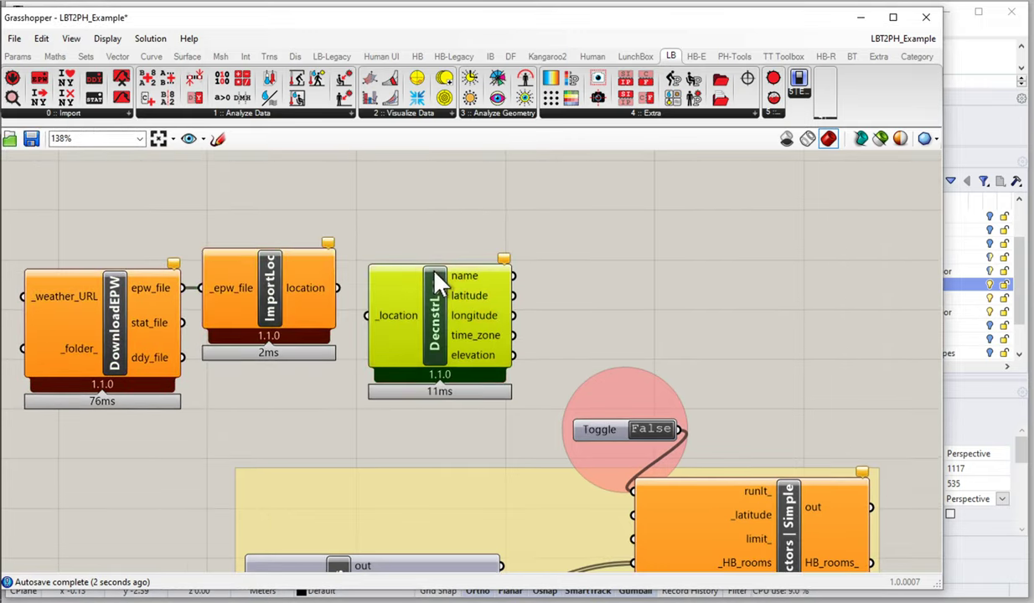
left_click_drag(437, 283, 459, 260)
left_click_drag(285, 273, 417, 284)
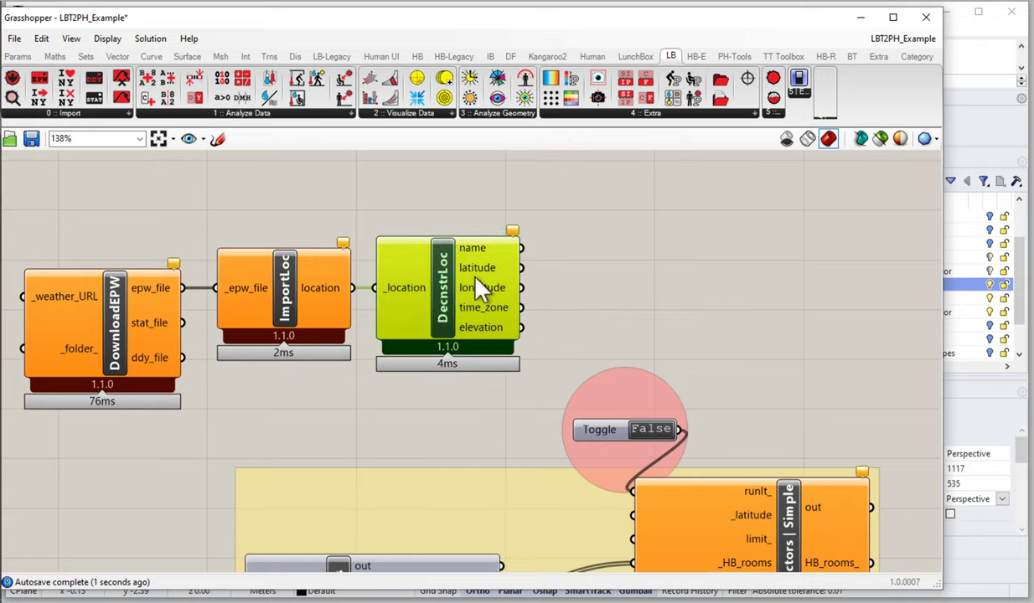
Add a Data parameter beside Deconstruct Location and connect the latitude output to it.
left_click(608, 266)
double_click(607, 266)
type("data")
key("Return")
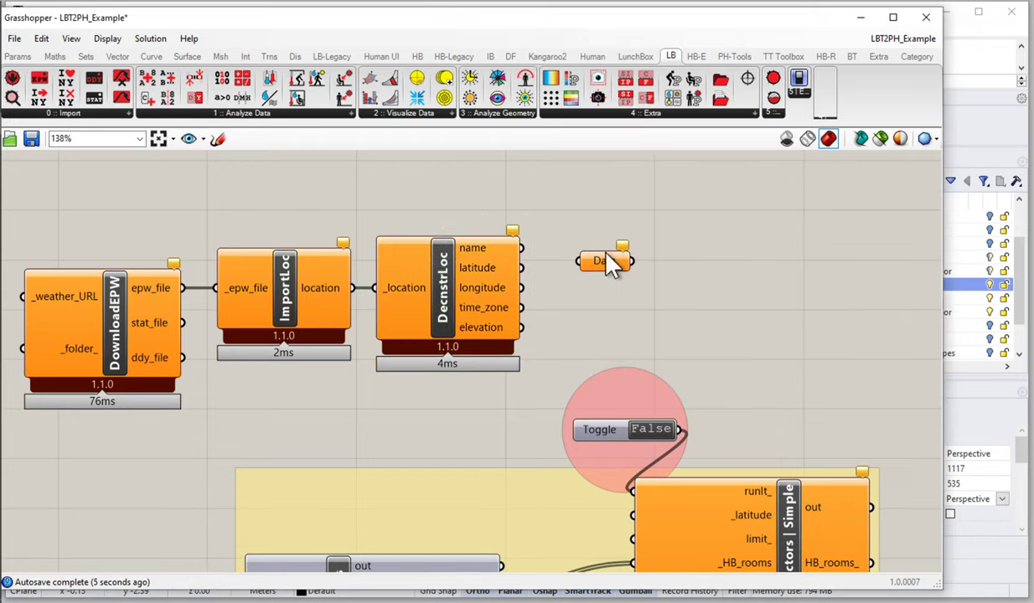
left_click_drag(521, 267, 579, 268)
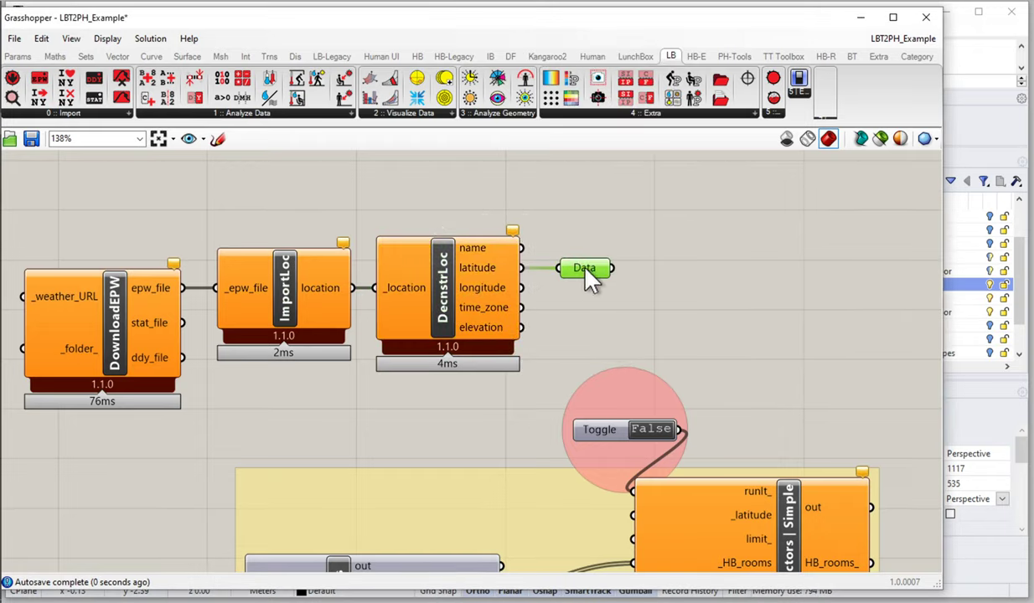
Add an empty panel beside DownloadEPW, connect it to the _weather_URL input and align it with that input.
right_click_drag(336, 327, 349, 325)
scroll(207, 257, "down", 2)
right_click_drag(207, 258, 316, 281)
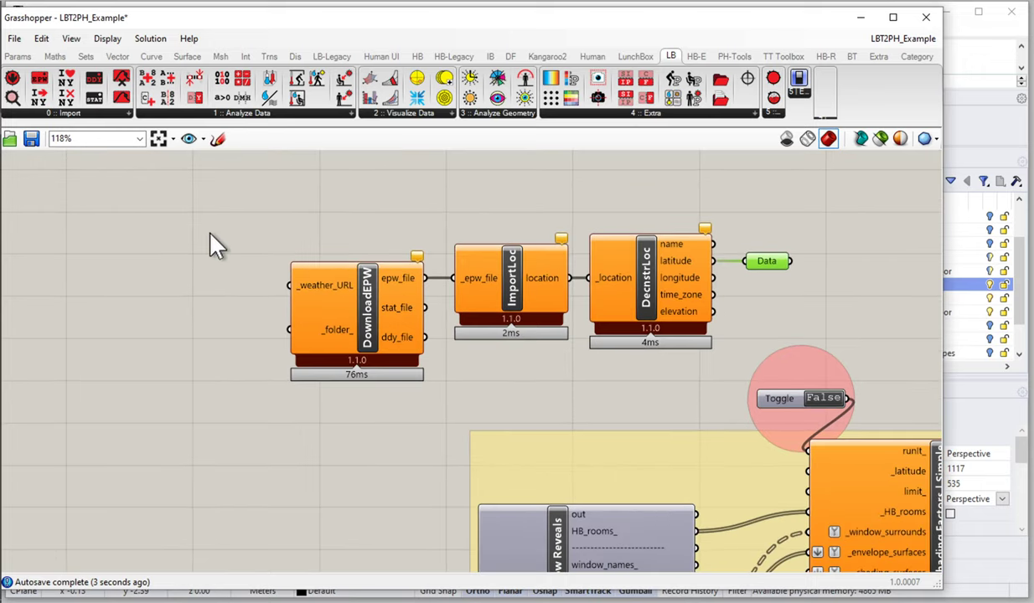
double_click(211, 226)
type("panel")
key("Return")
left_click_drag(220, 266, 195, 302)
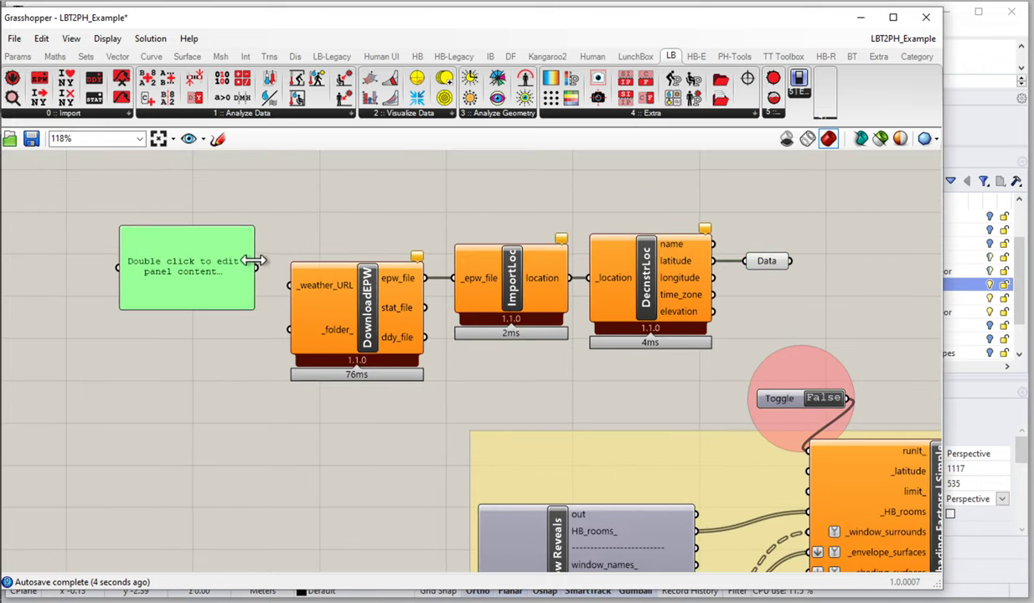
left_click_drag(285, 289, 289, 286)
left_click_drag(219, 264, 225, 281)
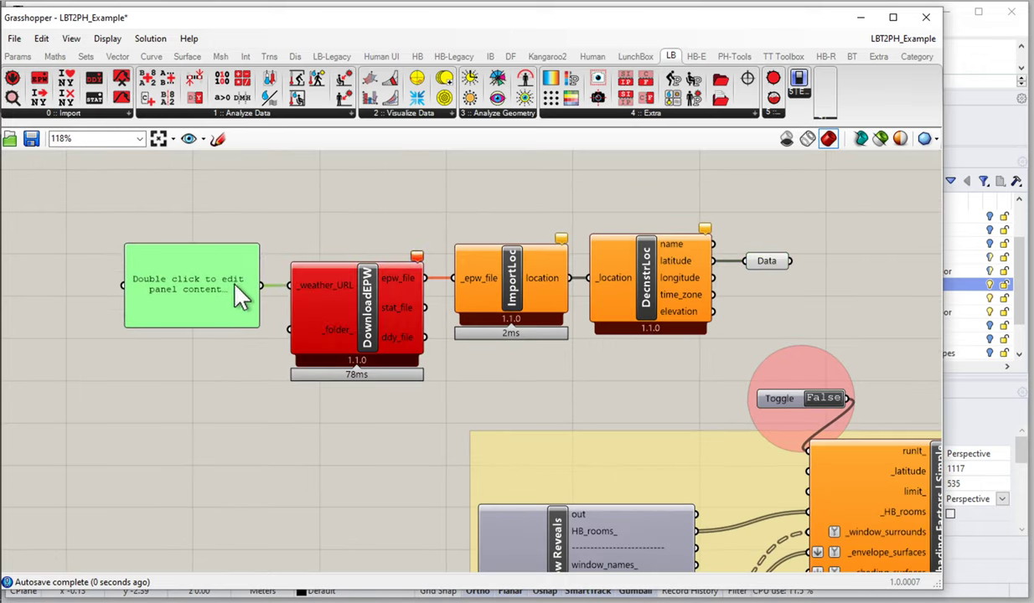
left_click(93, 115)
left_click(85, 156)
left_click(222, 193)
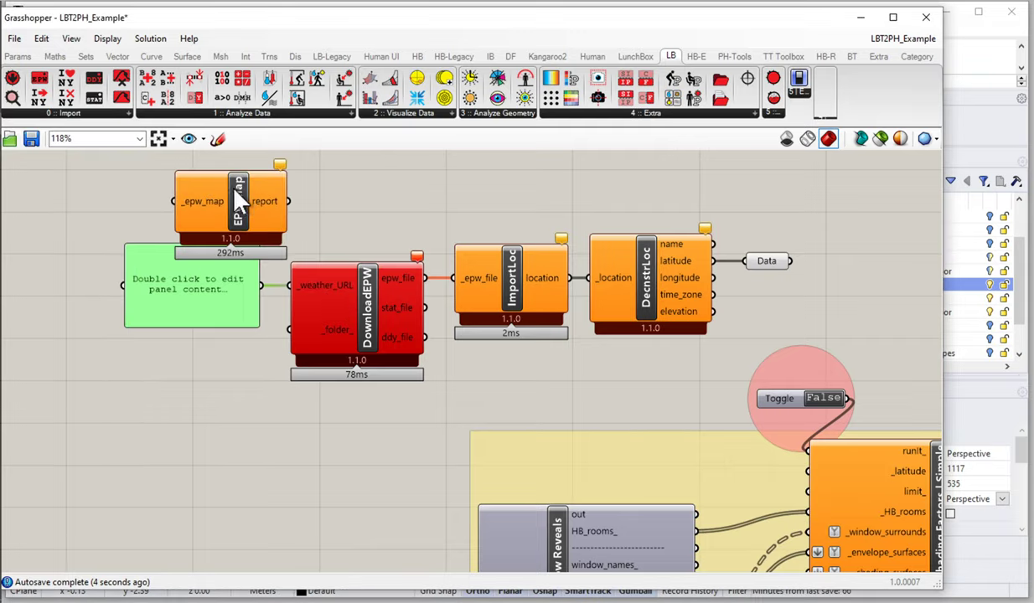
right_click_drag(238, 200, 244, 229)
left_click(244, 226)
key("Delete")
Add an LB EPWmap component and place it above DownloadEPW.
left_click(98, 117)
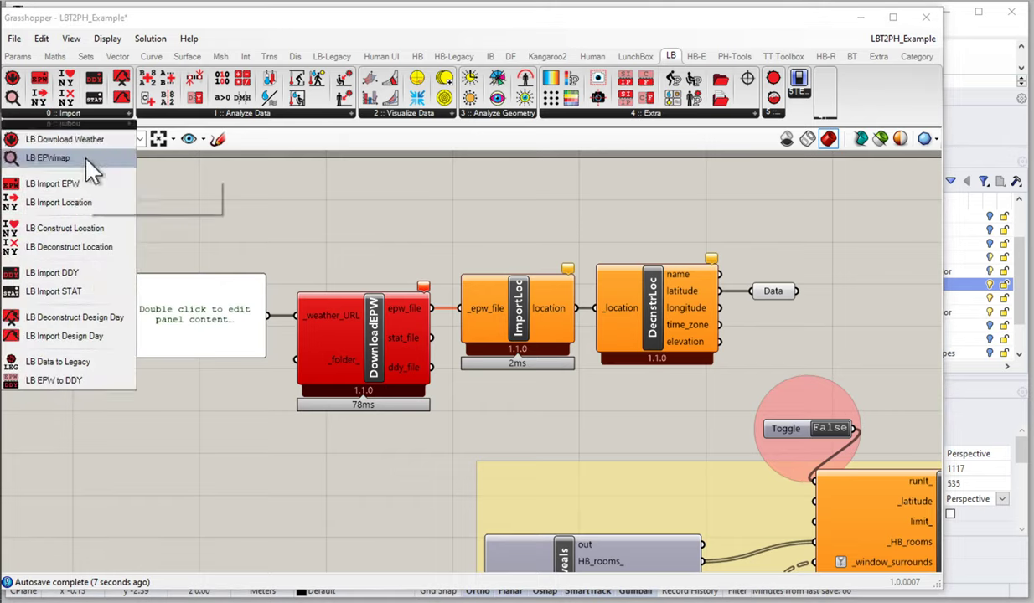
left_click(67, 159)
left_click(248, 227)
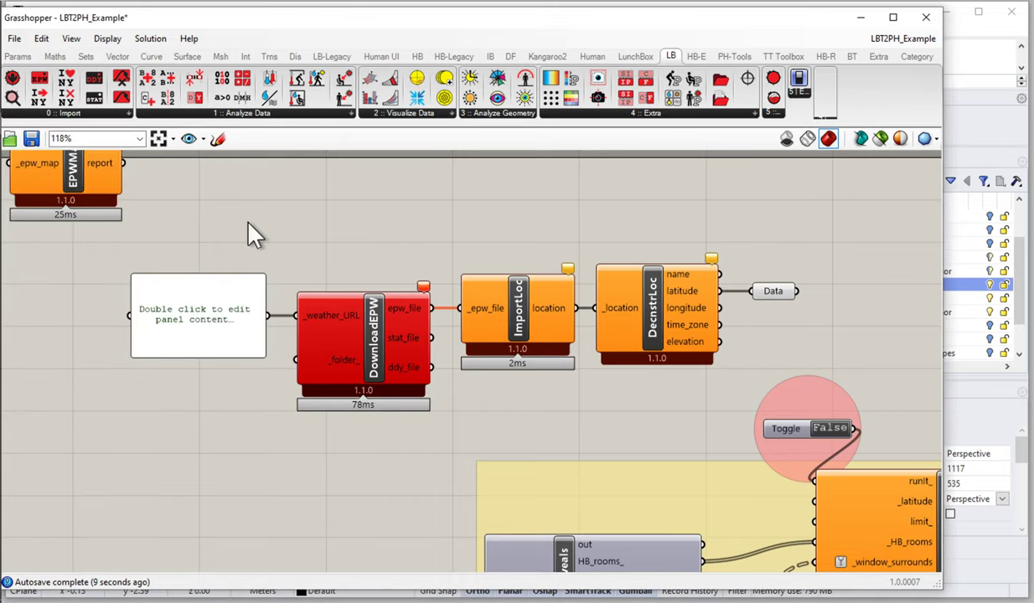
left_click_drag(81, 183, 306, 219)
Add a Boolean Toggle set to True and connect it to the _epw_map input to open the weather map.
double_click(137, 210)
type("boo")
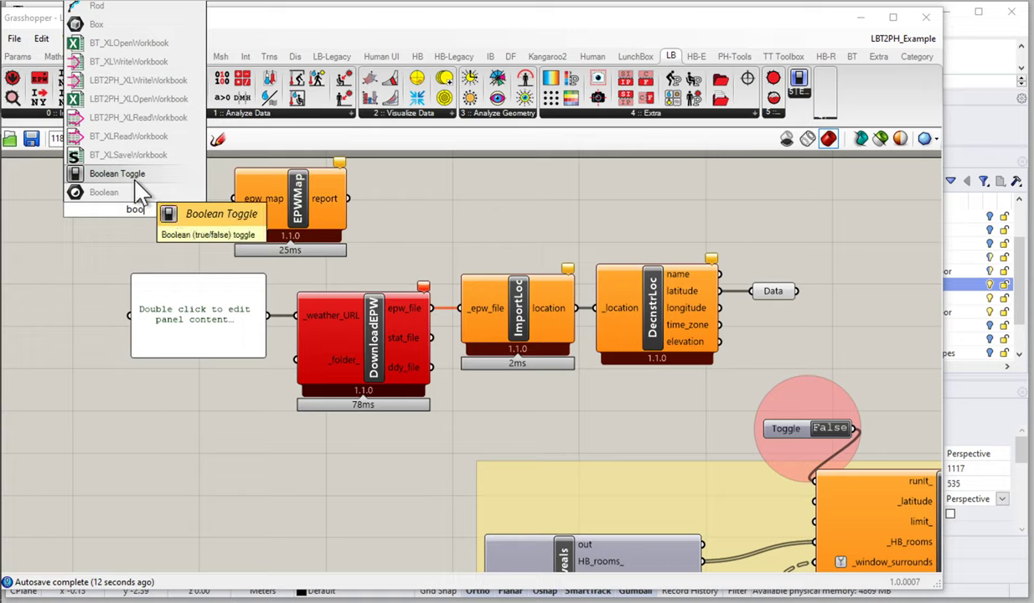
left_click(134, 172)
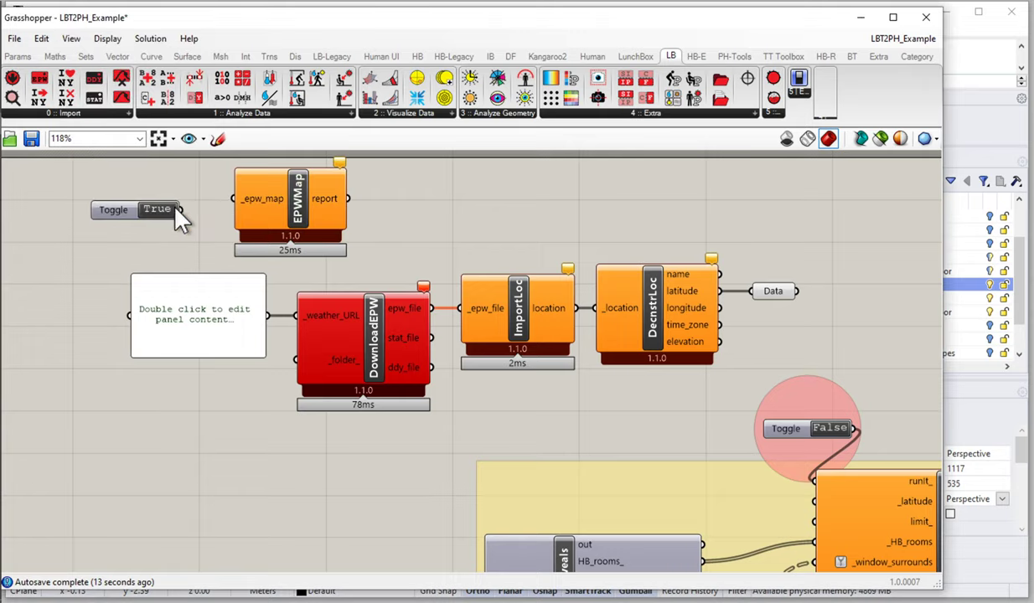
left_click_drag(178, 208, 234, 198)
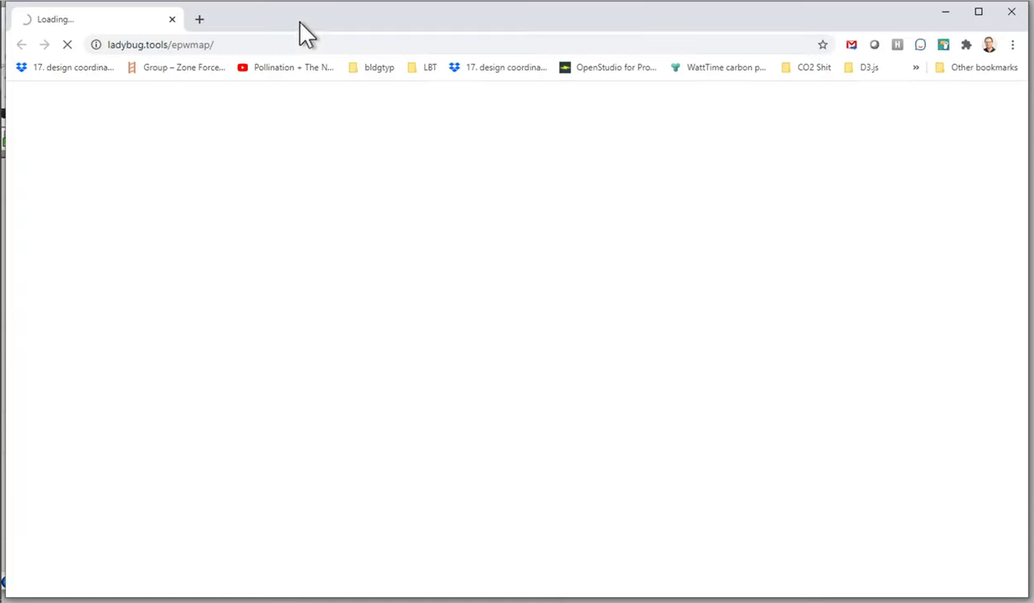
Find the New York-Kennedy Intl AP TMY3 station on the web map, copy its weather file link and close the browser.
left_click_drag(260, 14, 270, 26)
left_click(187, 50)
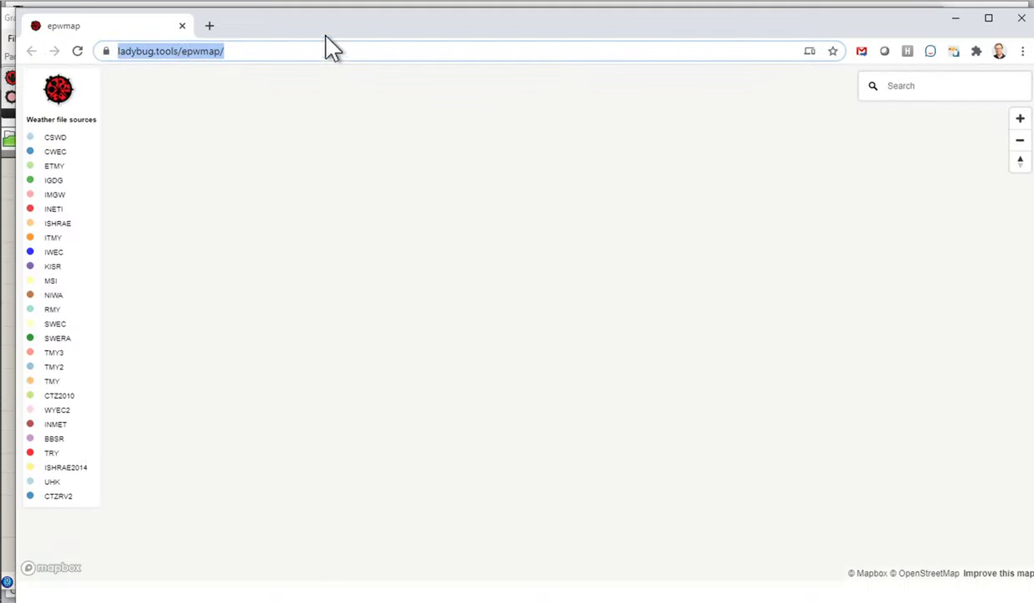
left_click_drag(325, 30, 311, 25)
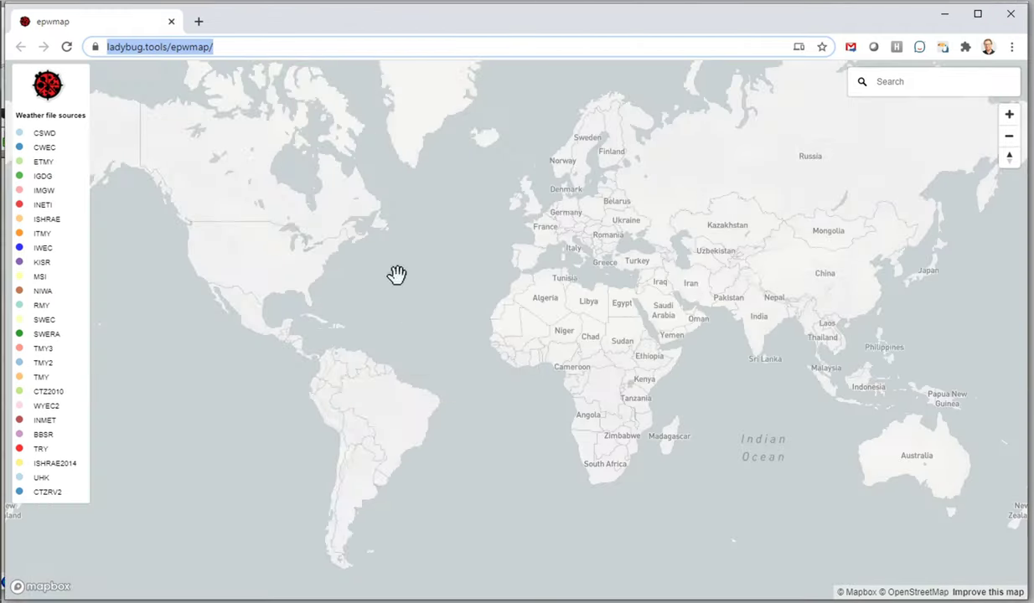
scroll(327, 254, "up", 3)
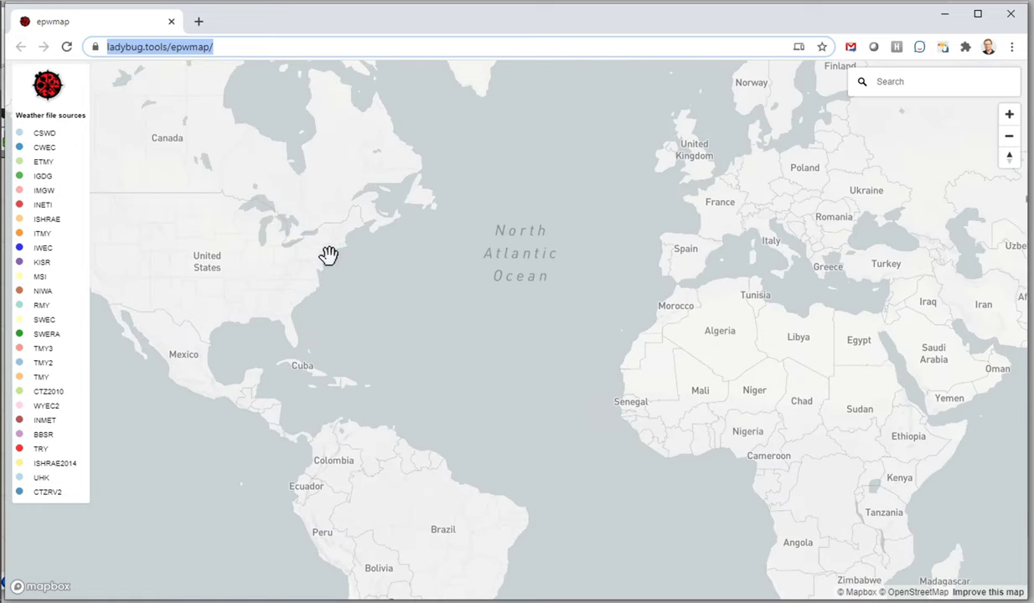
scroll(327, 255, "up", 4)
left_click(346, 259)
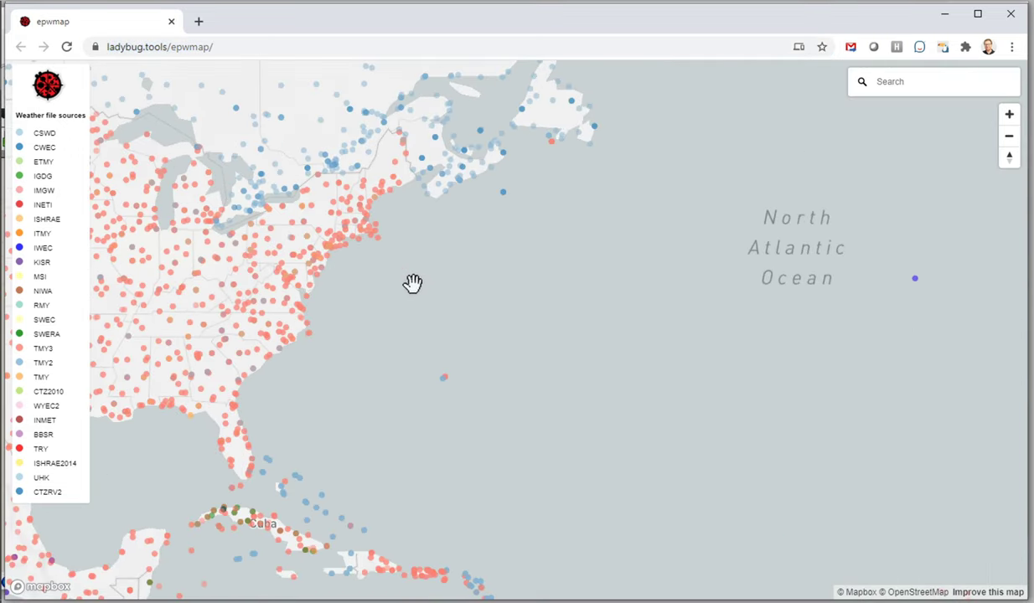
left_click_drag(392, 279, 490, 311)
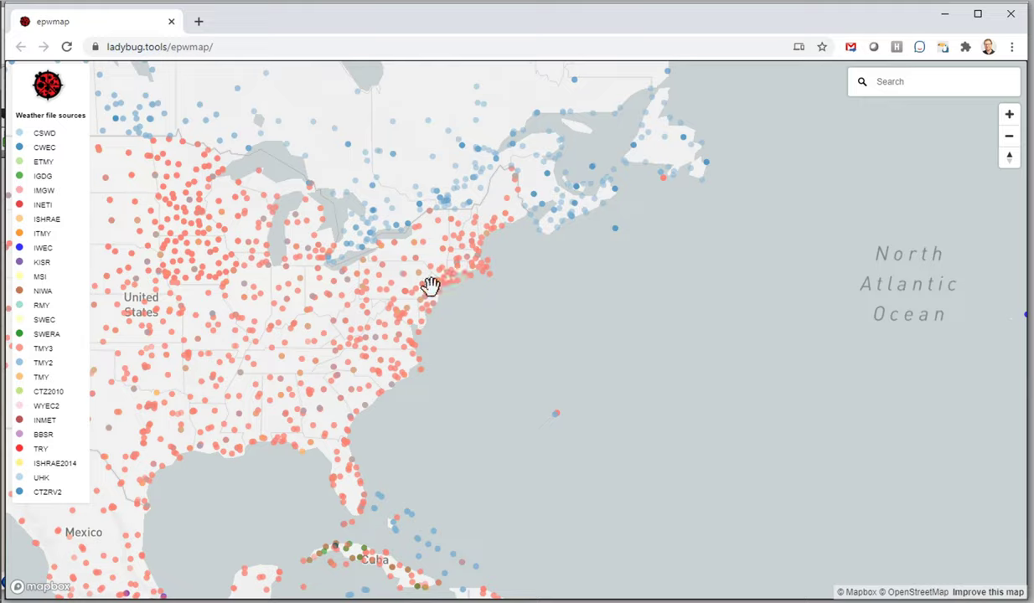
scroll(445, 278, "up", 5)
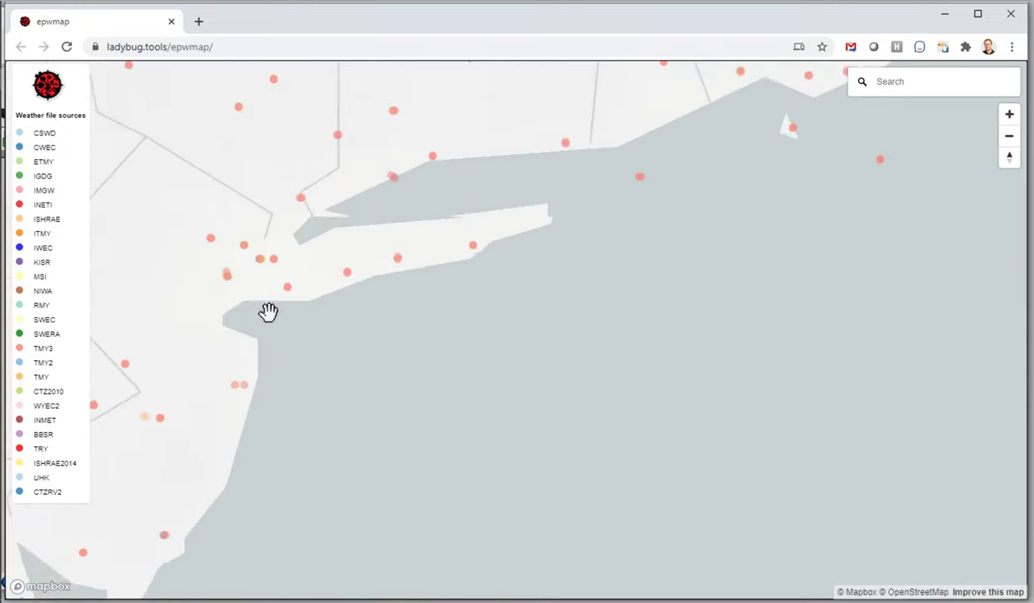
left_click_drag(267, 312, 502, 353)
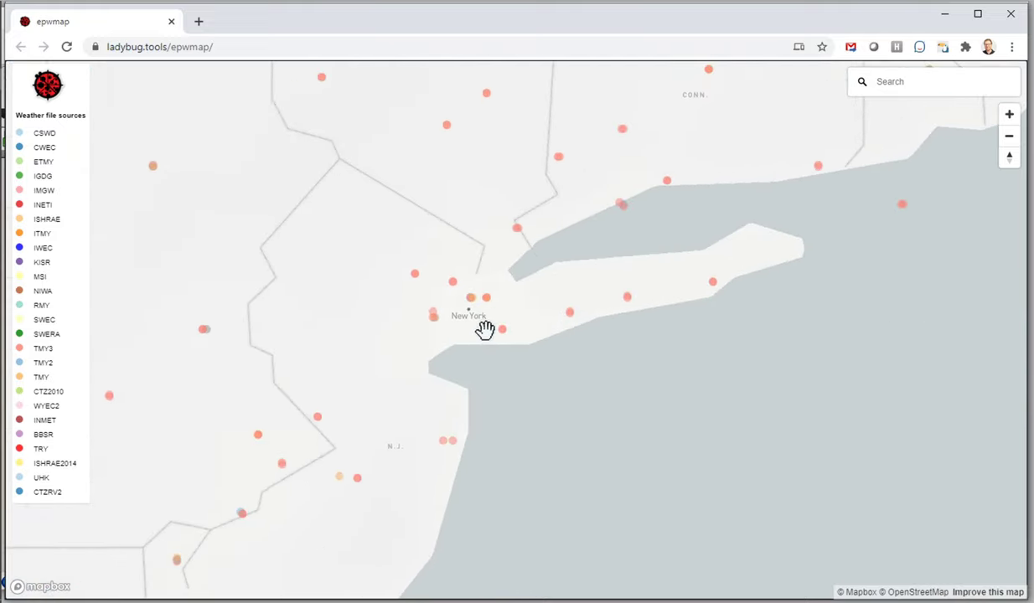
scroll(485, 328, "up", 5)
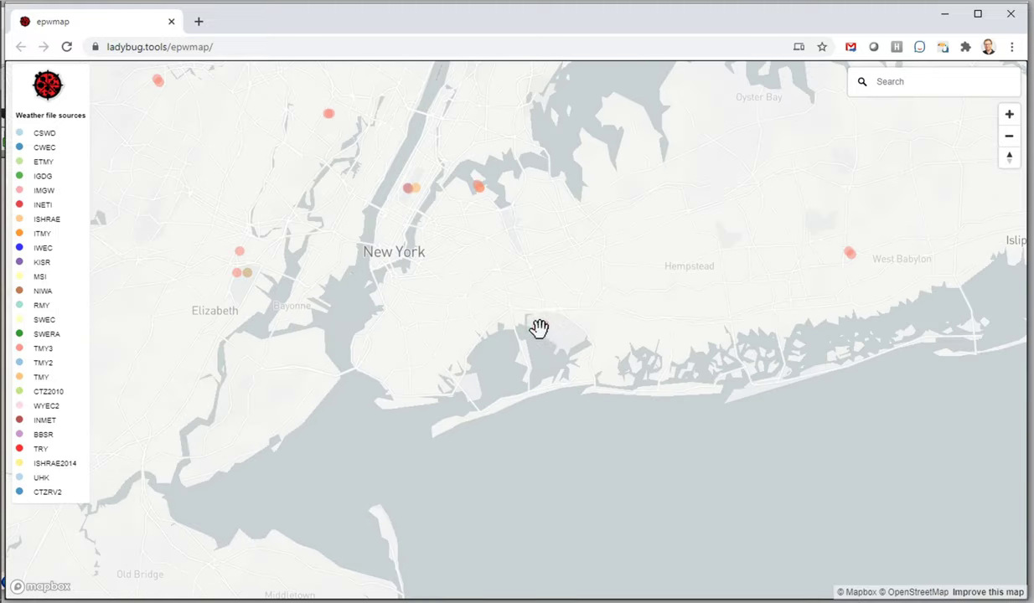
left_click(545, 326)
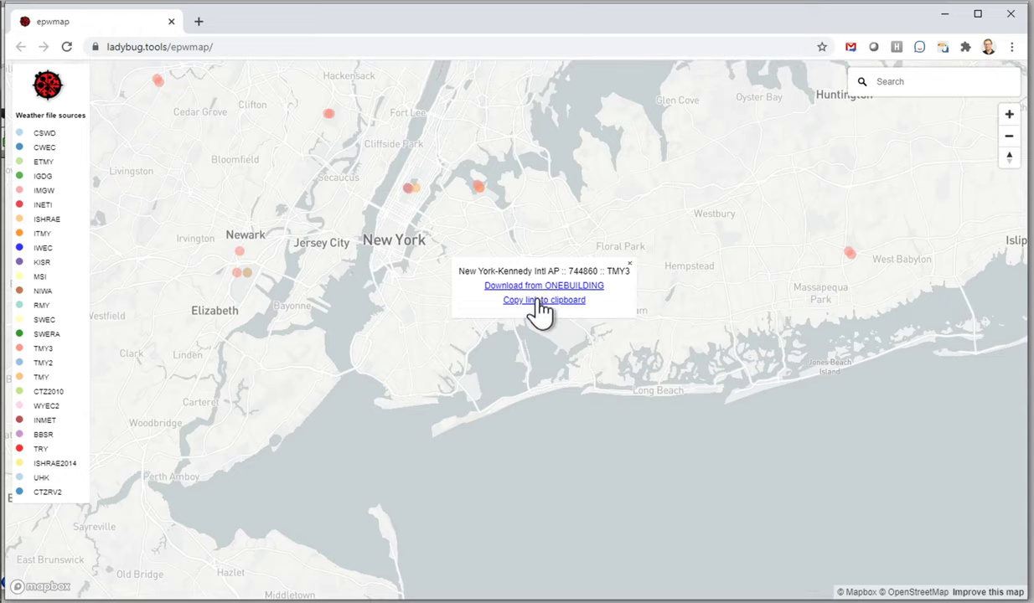
left_click(1011, 15)
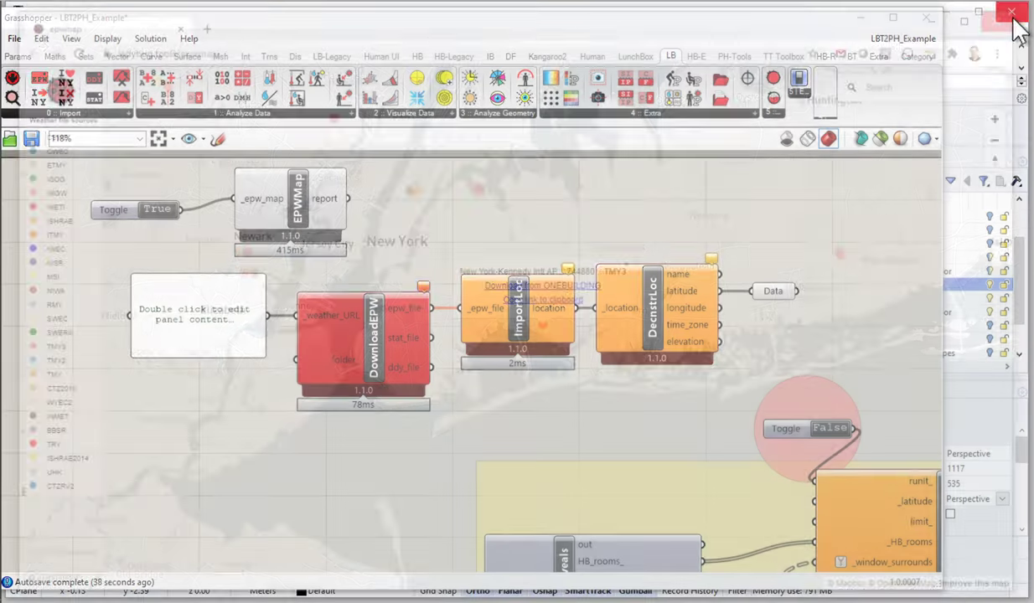
Paste the New York-Kennedy weather file link into the panel feeding _weather_URL, and delete the EPWMap component with its toggle.
double_click(198, 286)
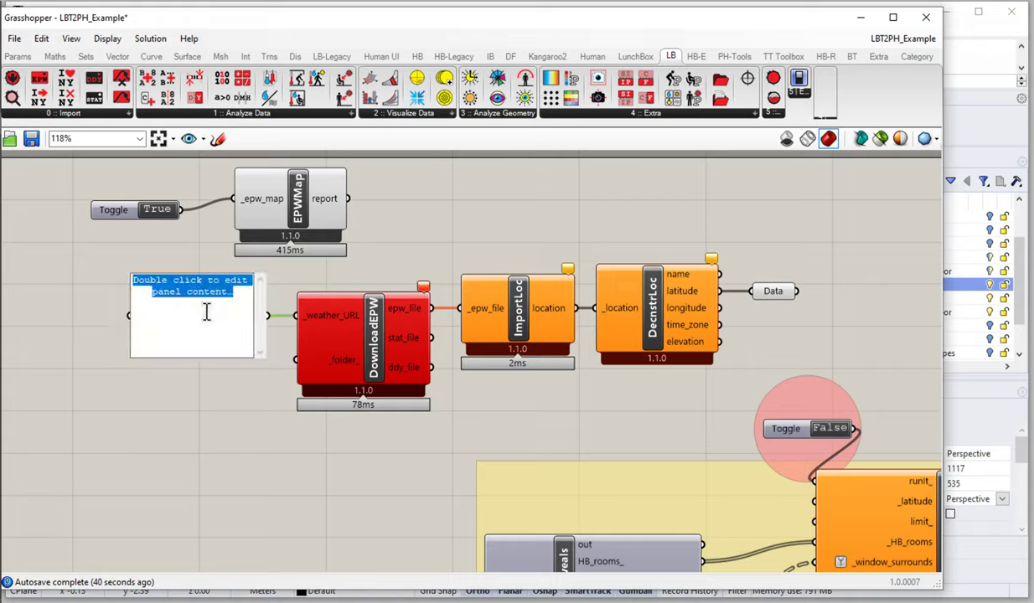
type("https://climate.onebuilding.org/WMO_Region_4_North_and_Central_America/USA_United_States_of_America/NY_New_York/USA_NY_New.York-Kennedy.Intl.AP.744860_TMY3.zip")
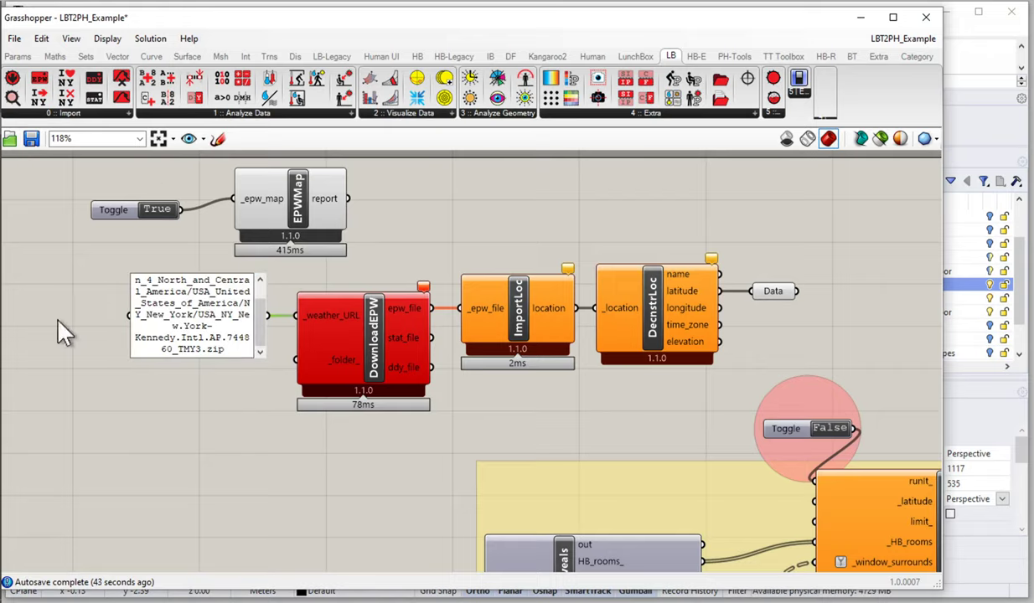
left_click(247, 389)
mouse_move(330, 311)
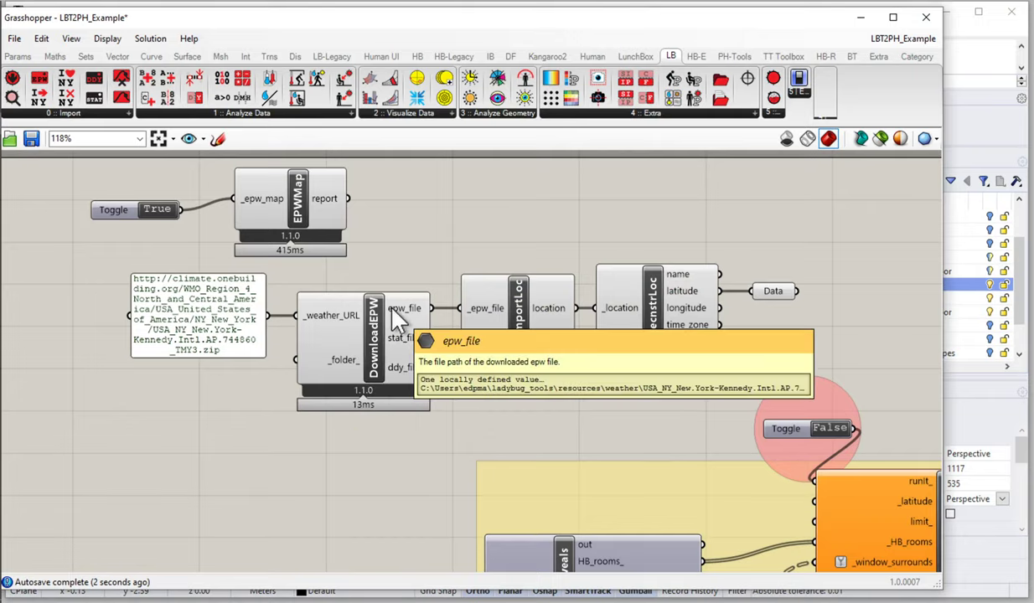
left_click_drag(400, 219, 127, 158)
key("Delete")
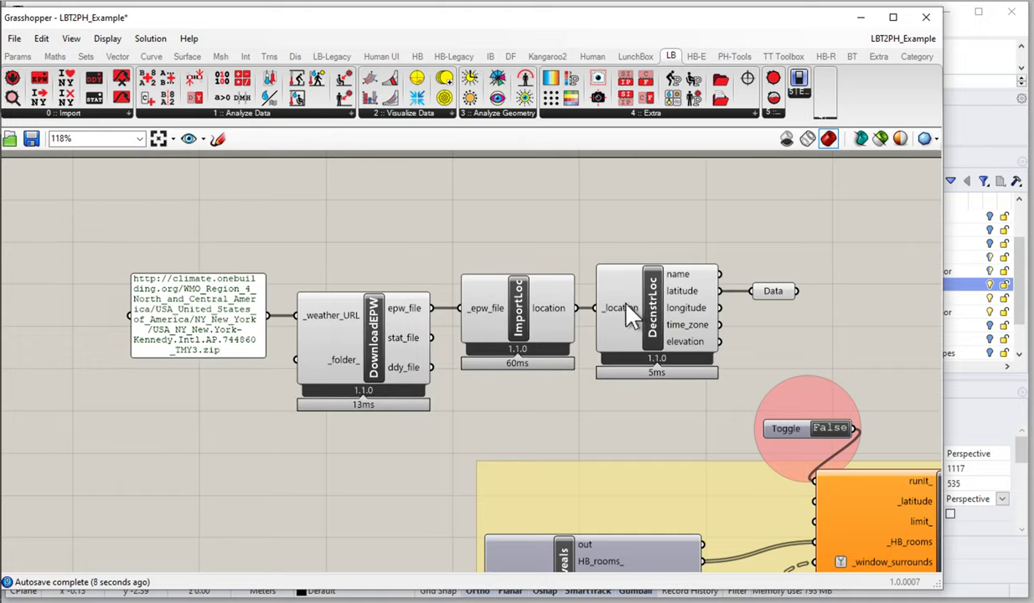
Add a panel after the Data parameter and connect it to read the latitude.
mouse_move(688, 291)
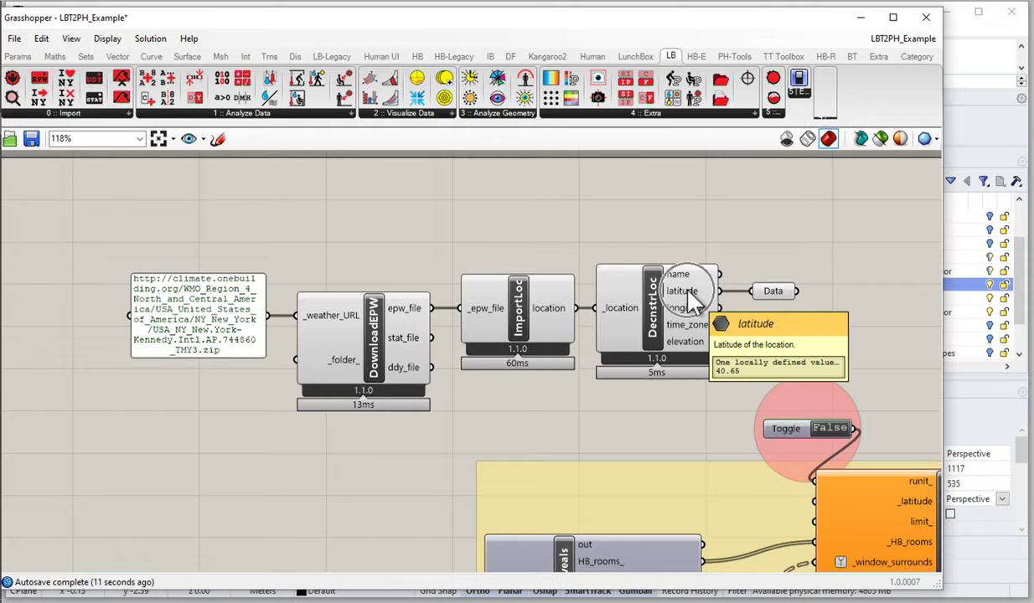
right_click_drag(722, 286, 692, 293)
double_click(650, 276)
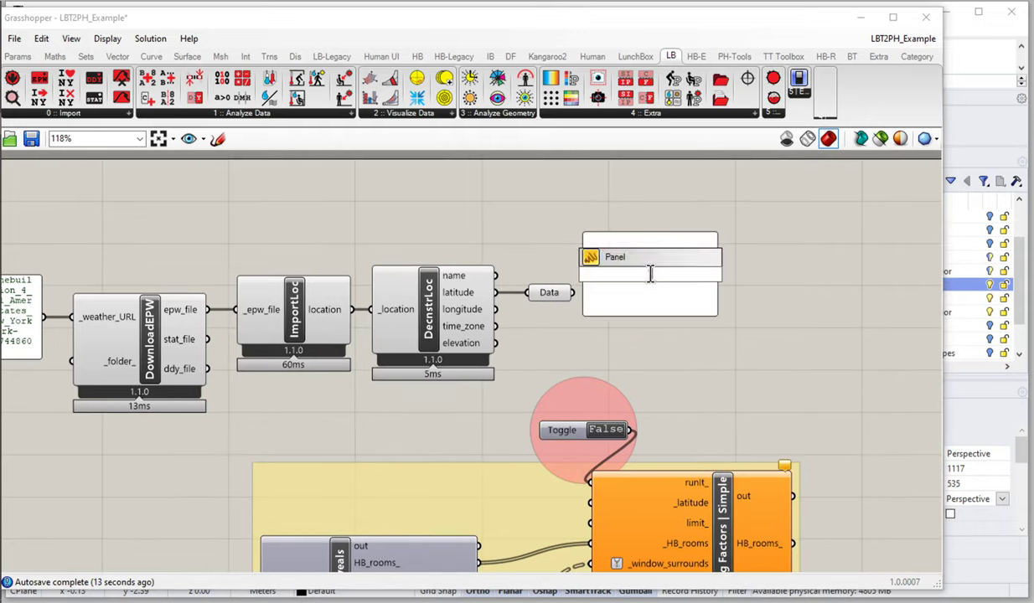
key("Return")
left_click_drag(572, 292, 601, 282)
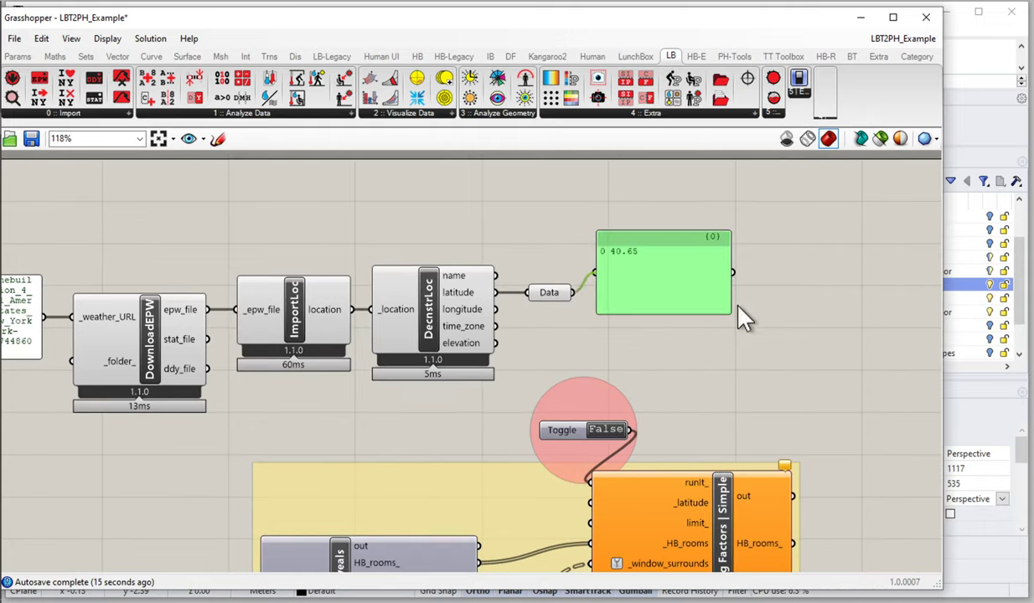
Connect the Data parameter to the _latitude input of Shading Factors Simple and delete the latitude read-out panel.
mouse_move(662, 300)
right_mouse_down()
mouse_move(685, 293)
mouse_move(585, 183)
right_mouse_up()
mouse_move(580, 201)
left_mouse_down()
mouse_move(605, 283)
mouse_move(524, 432)
mouse_move(601, 416)
left_mouse_up()
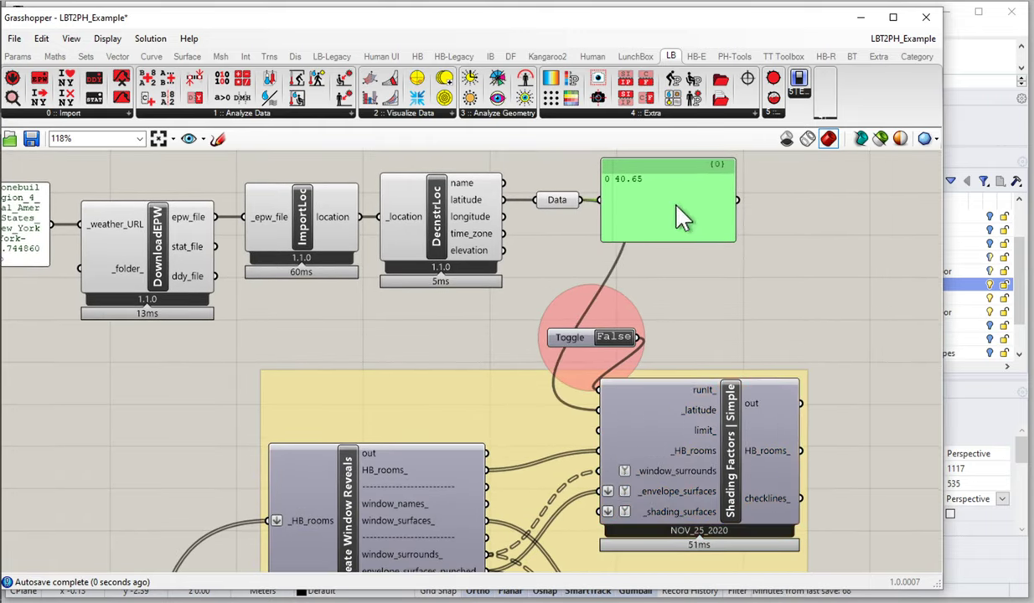
key("Delete")
Move the whole weather chain, from the URL panel to the Data parameter, further left and slightly up from the shading components.
scroll(671, 218, "down", 1)
right_click_drag(536, 261, 689, 205)
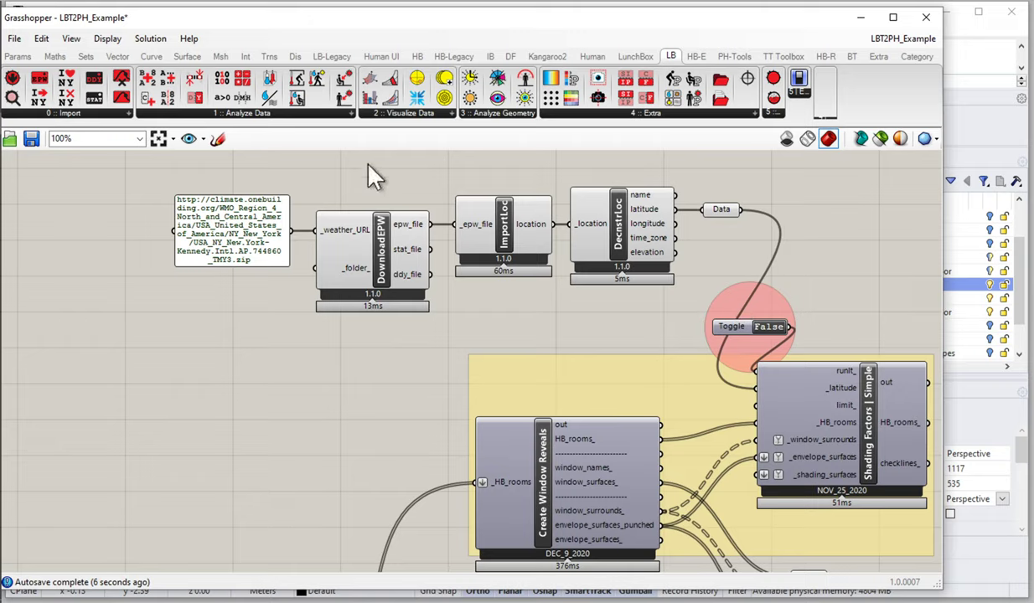
right_click_drag(477, 272, 458, 377)
left_click_drag(645, 245, 186, 366)
left_click_drag(341, 347, 260, 324)
left_click(416, 263)
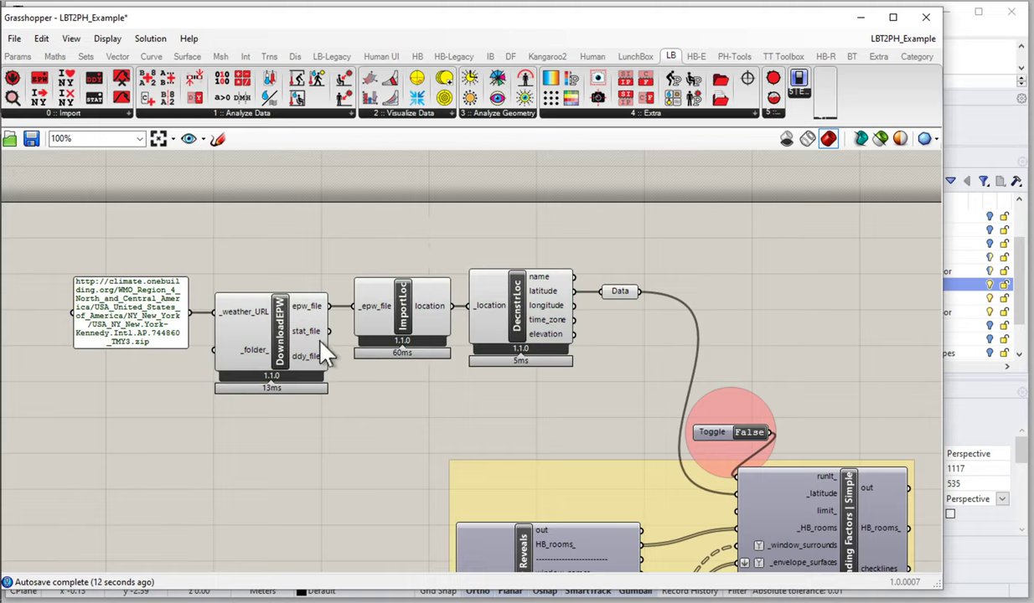
mouse_move(320, 345)
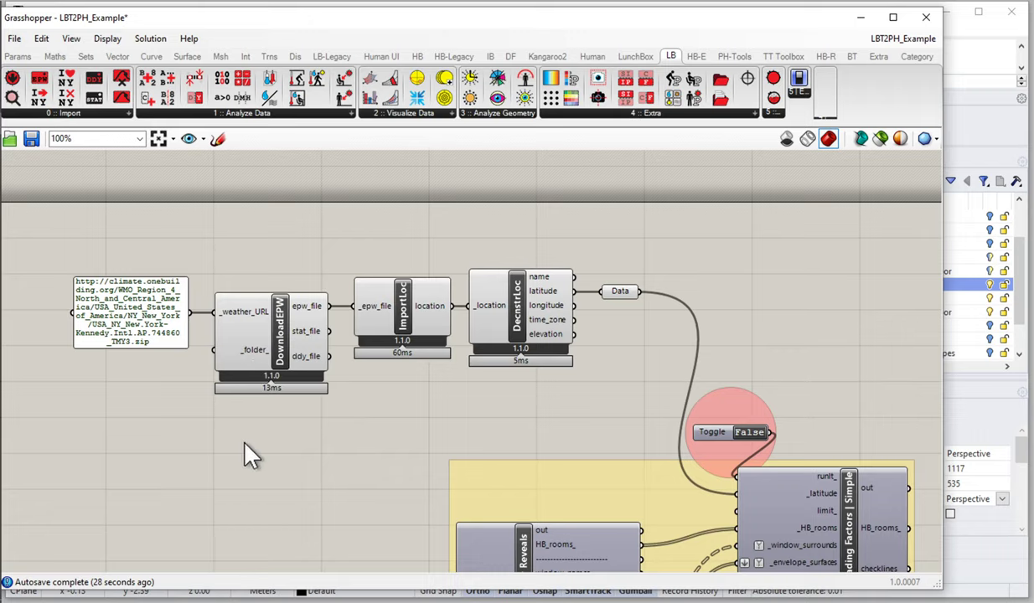
right_click_drag(324, 479, 297, 380)
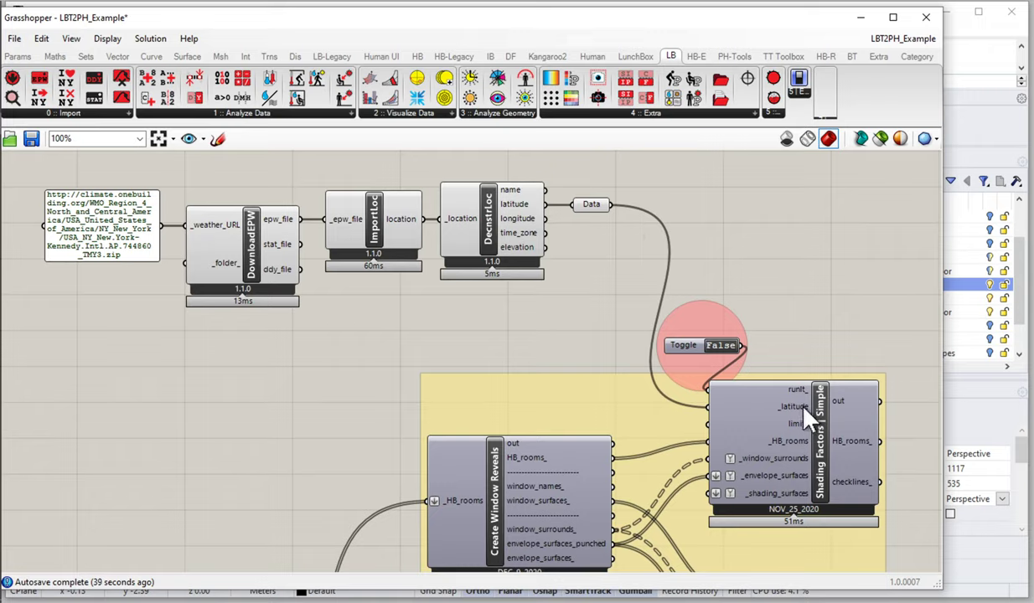
Set the run toggle of Shading Factors Simple to True and shift the canvas window slightly aside.
right_click_drag(694, 381, 479, 233)
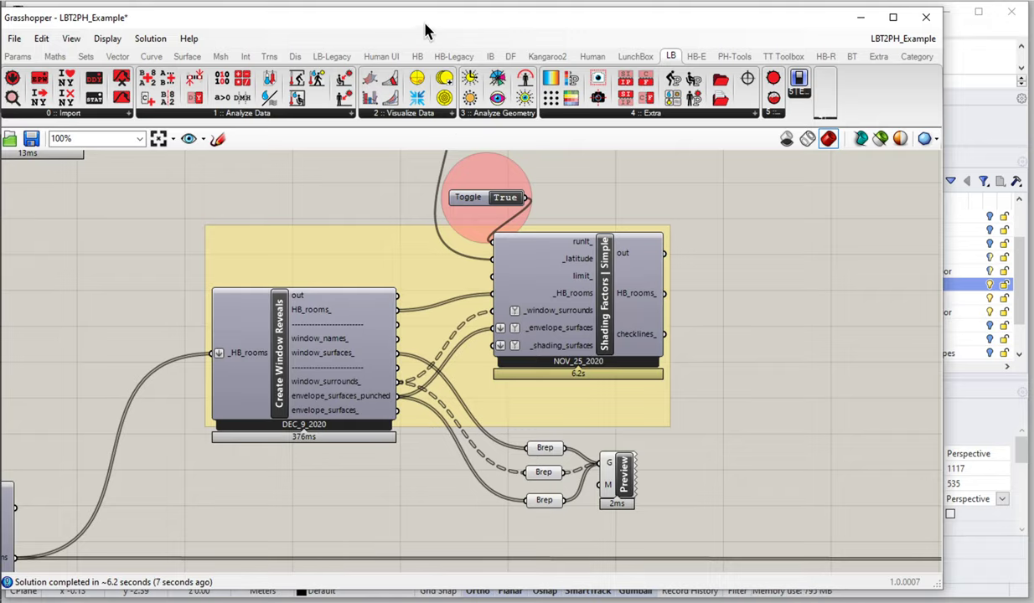
left_click_drag(492, 25, 453, 35)
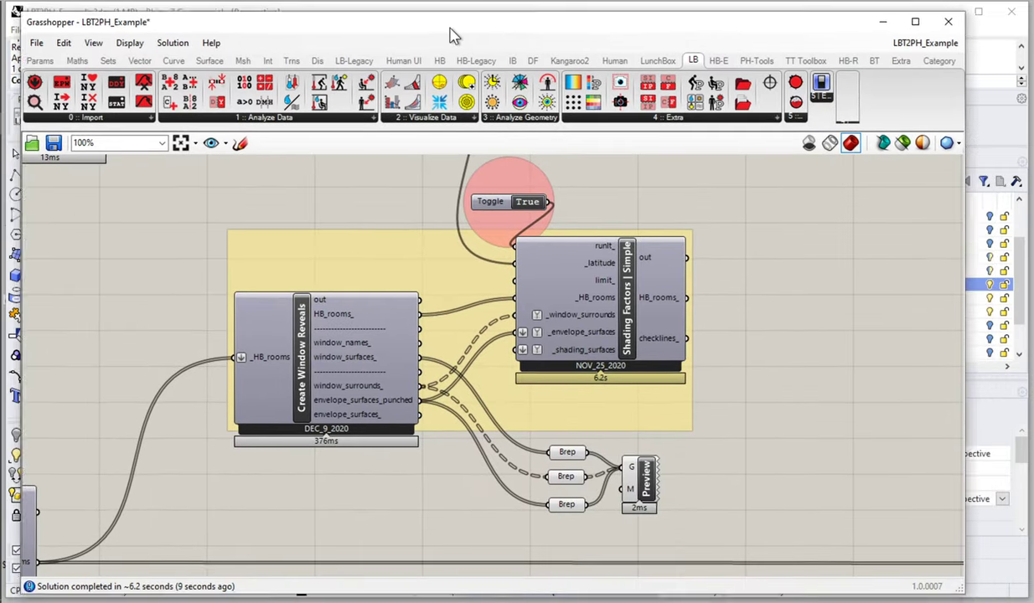
right_click_drag(708, 280, 658, 295)
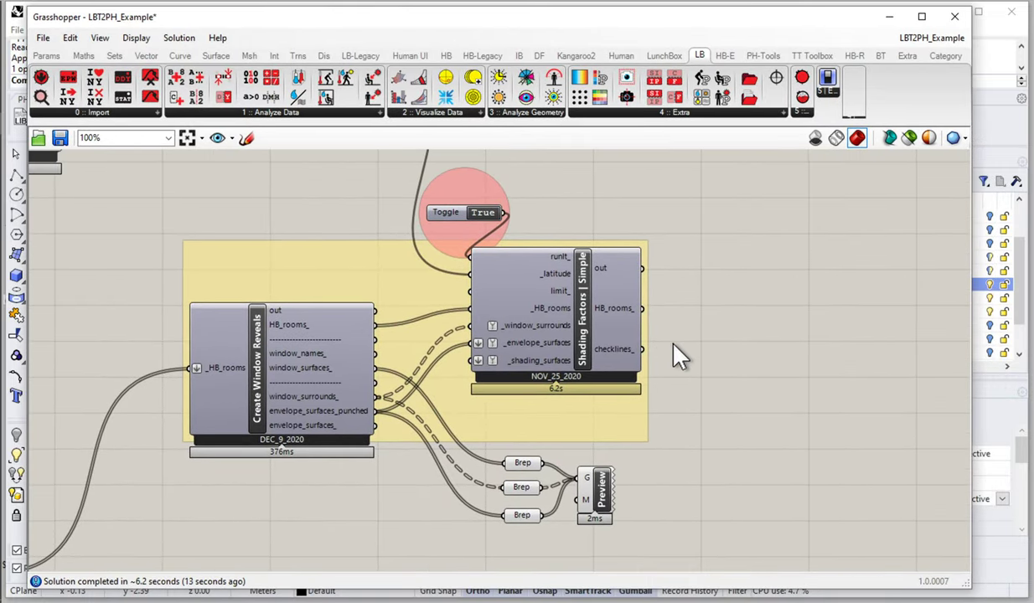
Add a panel connected to the HB_rooms_ output of Shading Factors Simple and place it above and to the right of the component.
double_click(708, 319)
type("Panel")
key("Return")
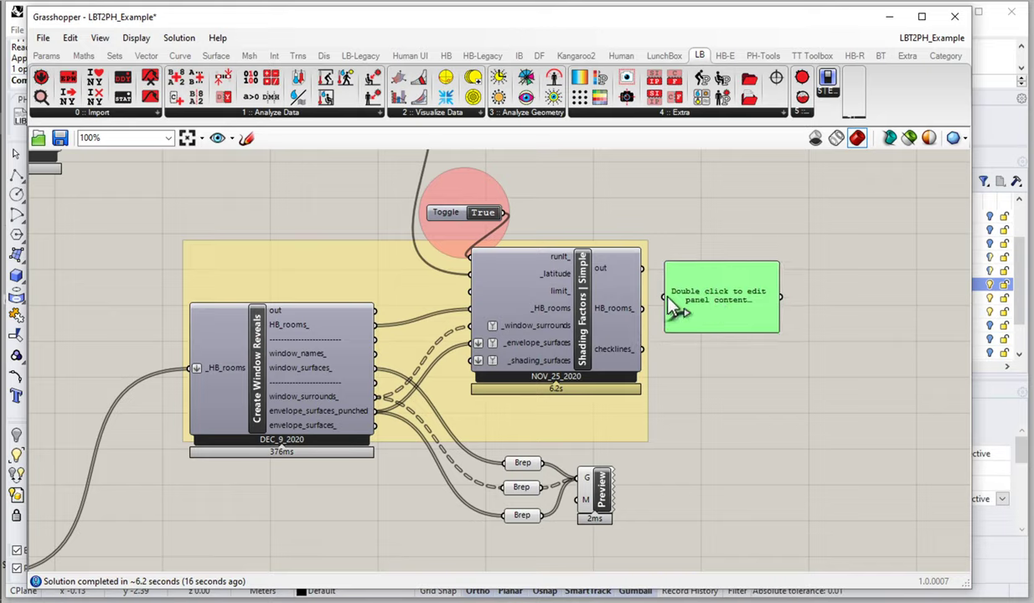
left_click_drag(644, 308, 664, 298)
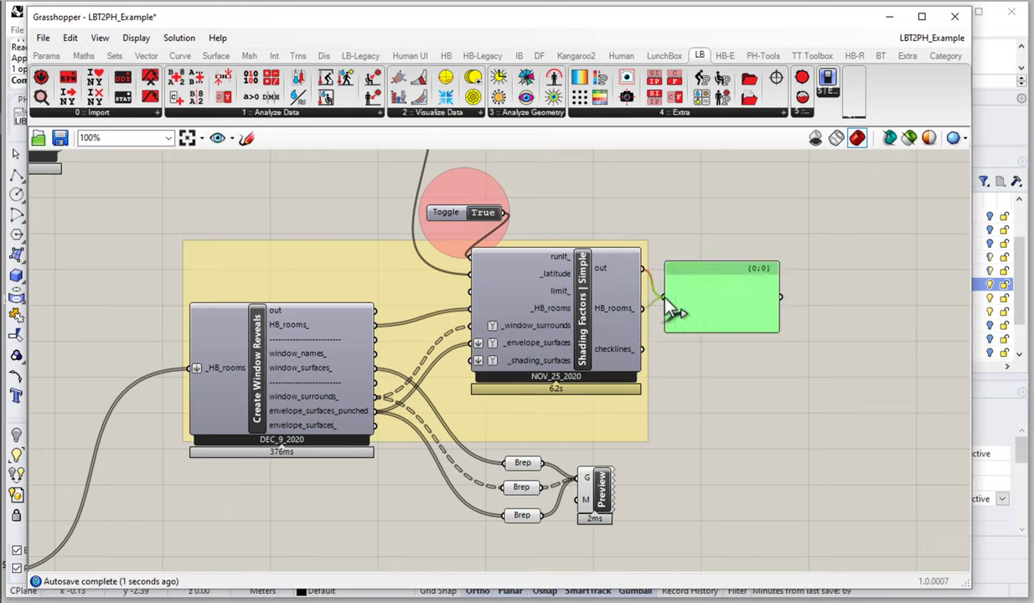
scroll(729, 300, "up", 2)
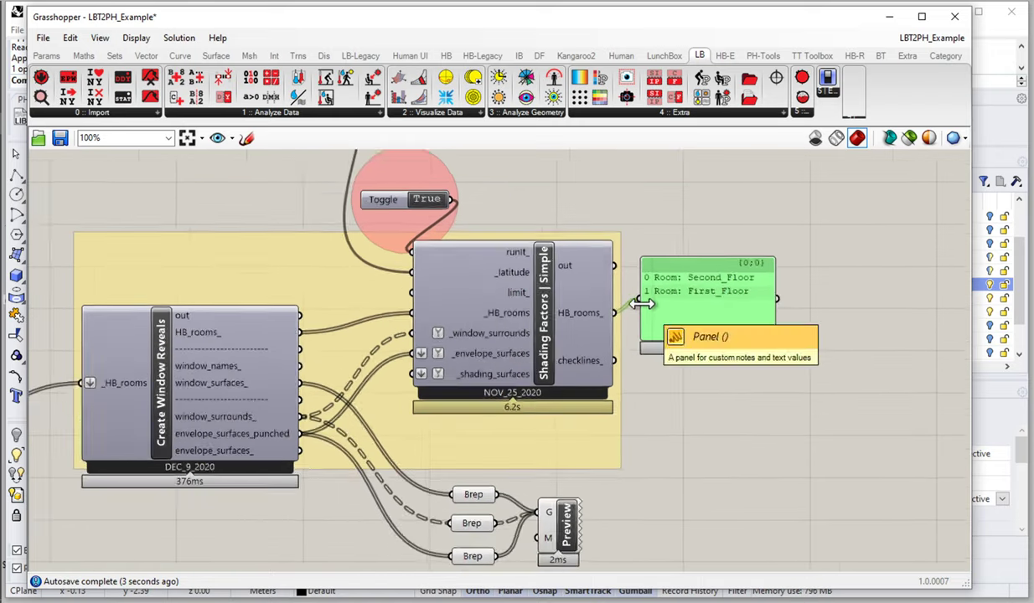
scroll(642, 304, "down", 5)
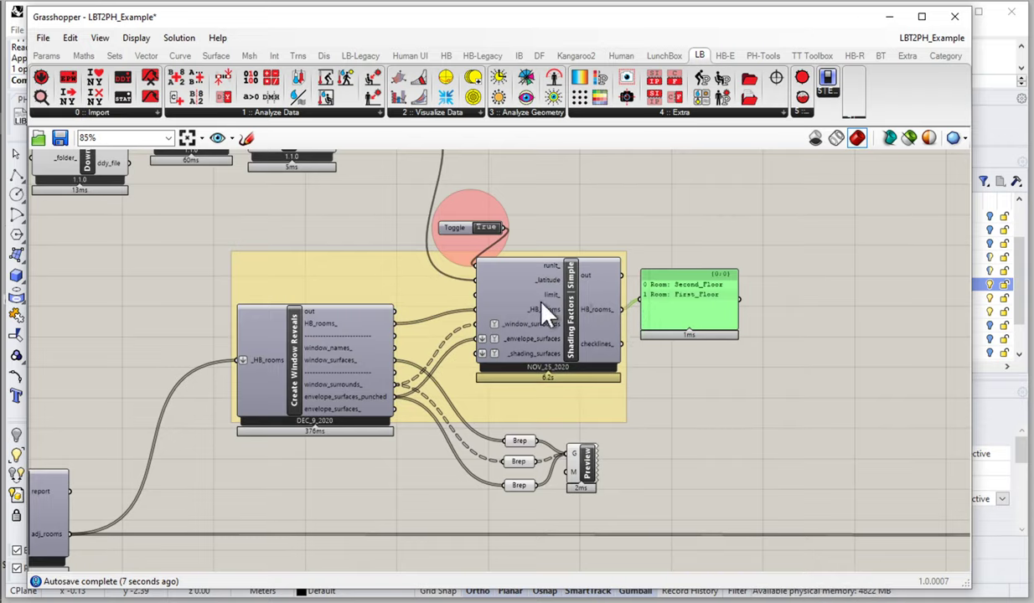
right_click_drag(662, 325, 491, 319)
left_click_drag(492, 319, 540, 261)
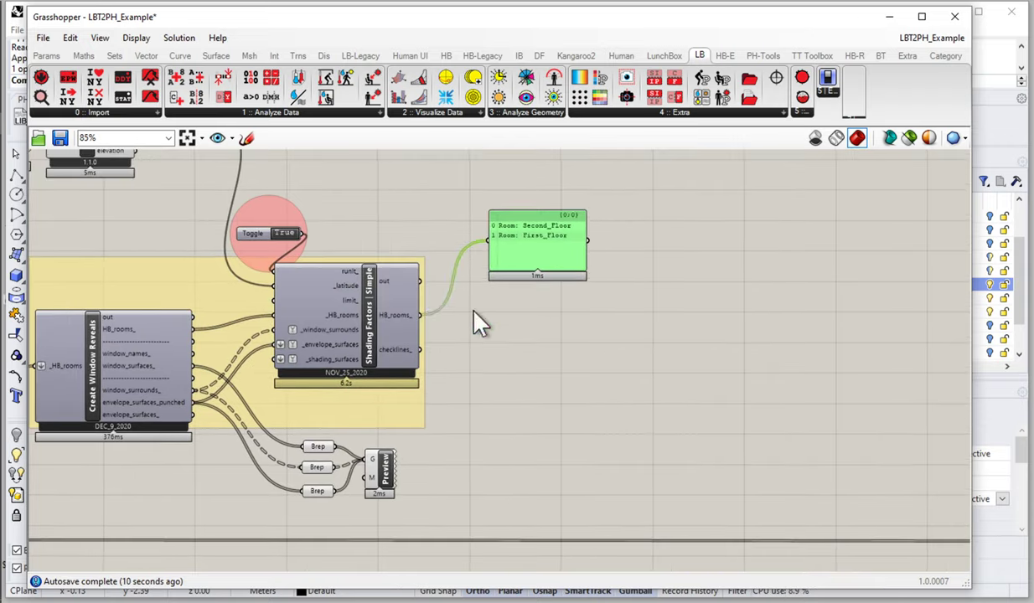
Select everything from the Fresh-Air Vent. section through Export to PHPP and move it left, closer to the shading components.
scroll(485, 333, "down", 3)
right_click_drag(485, 333, 489, 323)
scroll(334, 316, "up", 1)
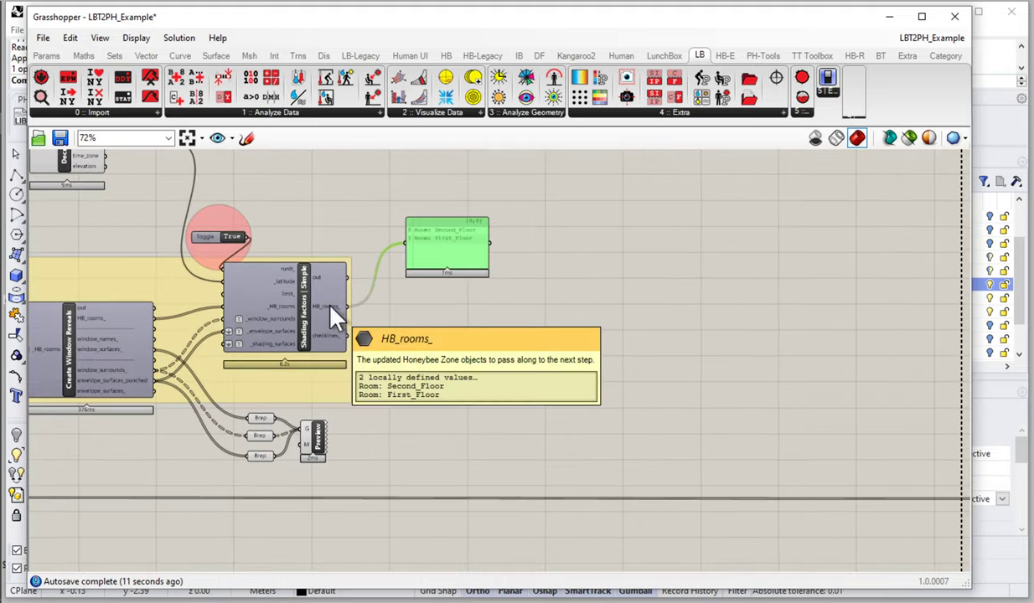
right_click_drag(312, 280, 228, 237)
scroll(419, 312, "down", 10)
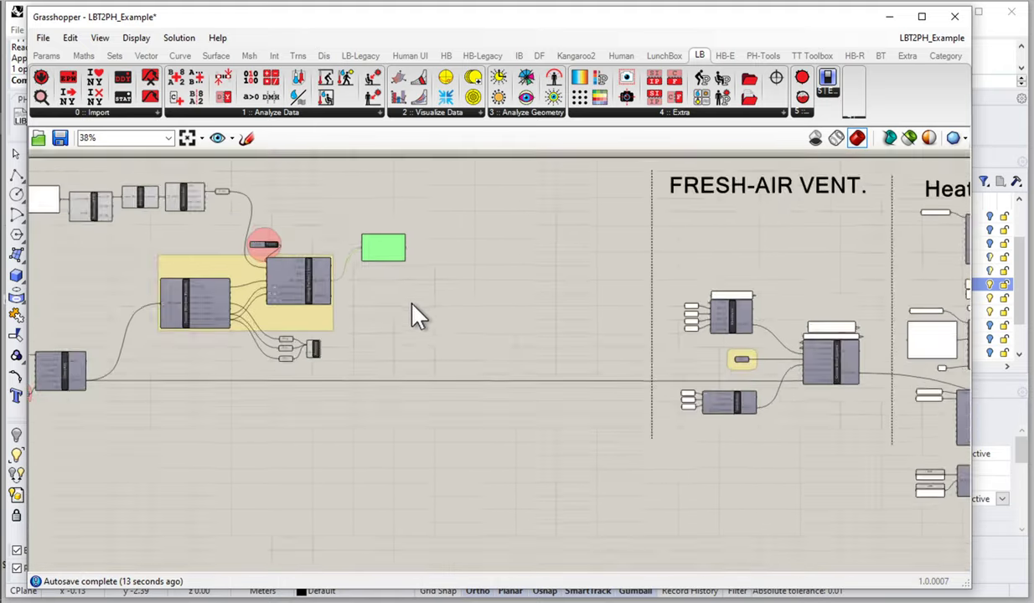
left_click_drag(430, 226, 924, 419)
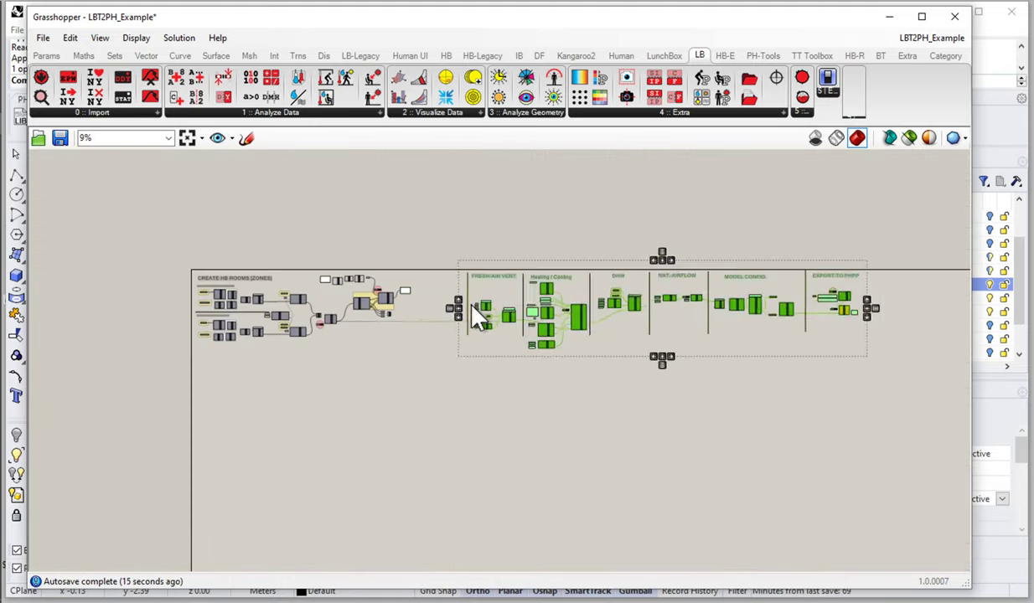
scroll(477, 307, "up", 8)
right_click_drag(438, 316, 436, 369)
left_click(444, 360)
scroll(465, 340, "up", 4)
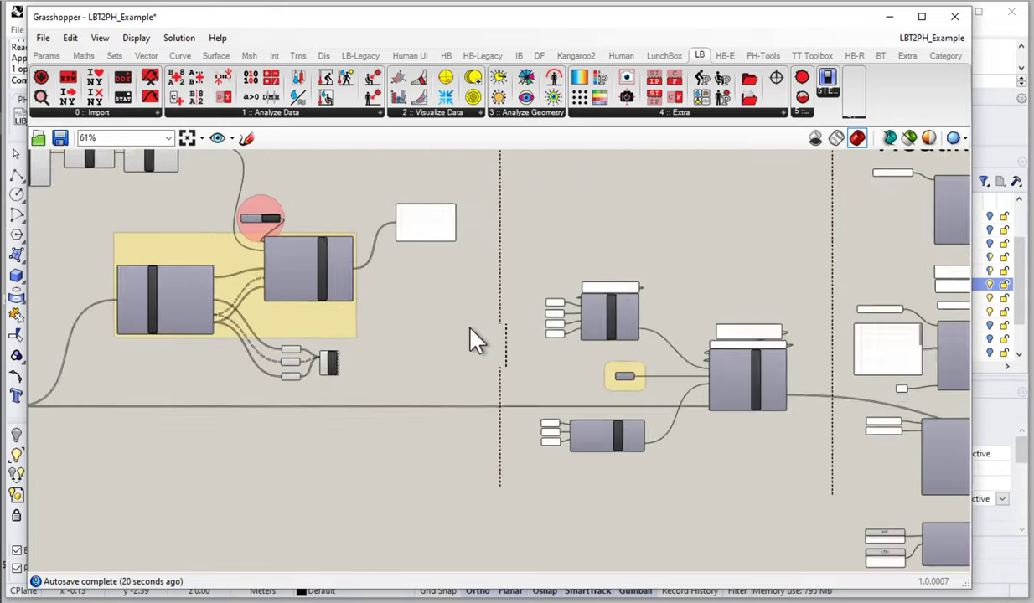
Connect the HB_rooms_ output of Shading Factors Simple to the _HB_rooms input of Create Vent System, replacing its existing wire.
right_click_drag(797, 459, 671, 428)
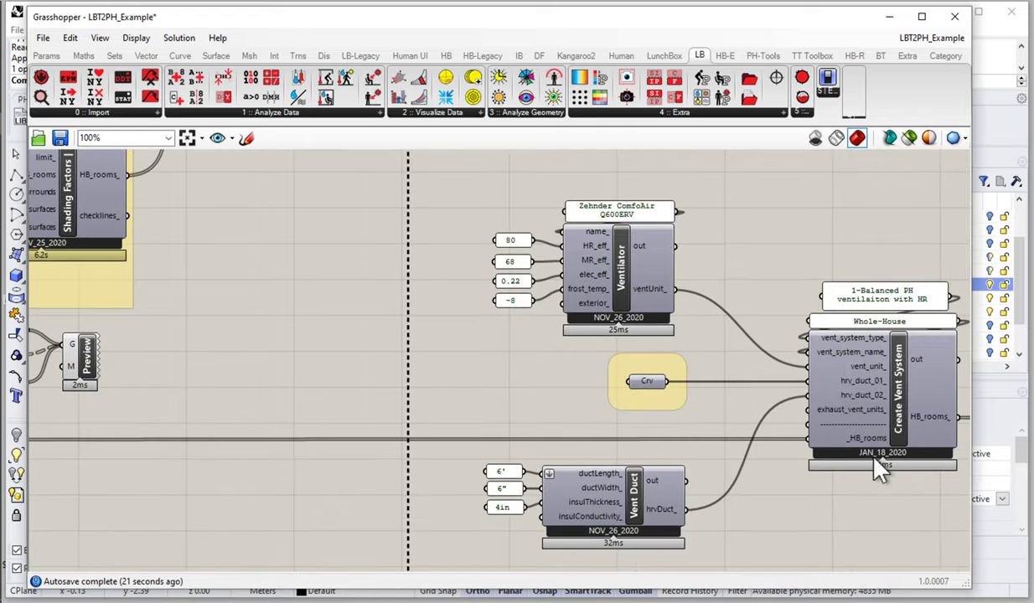
scroll(899, 382, "down", 1)
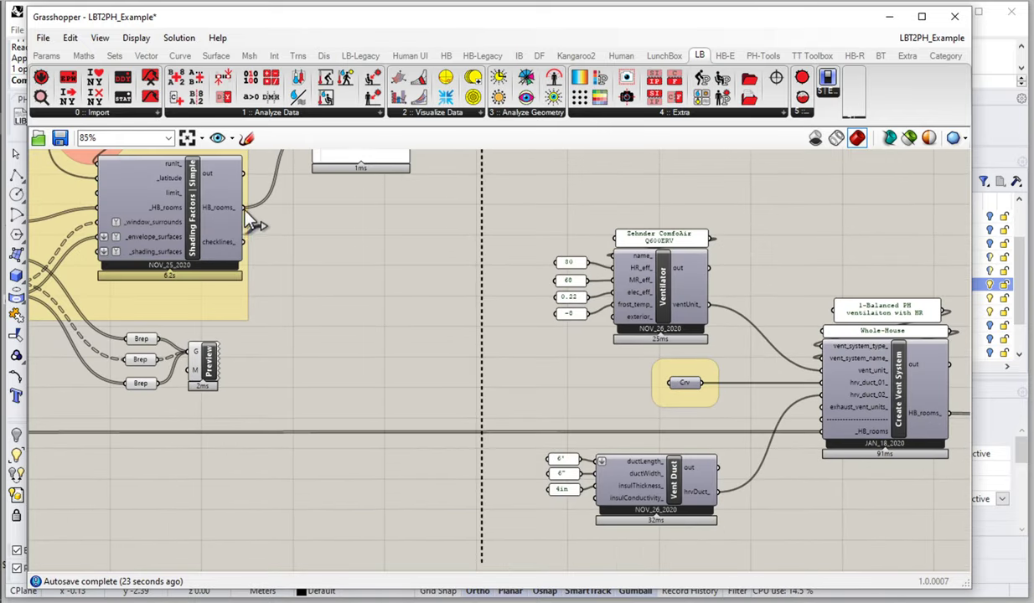
mouse_move(244, 207)
left_mouse_down()
mouse_move(588, 380)
mouse_move(825, 434)
left_mouse_up()
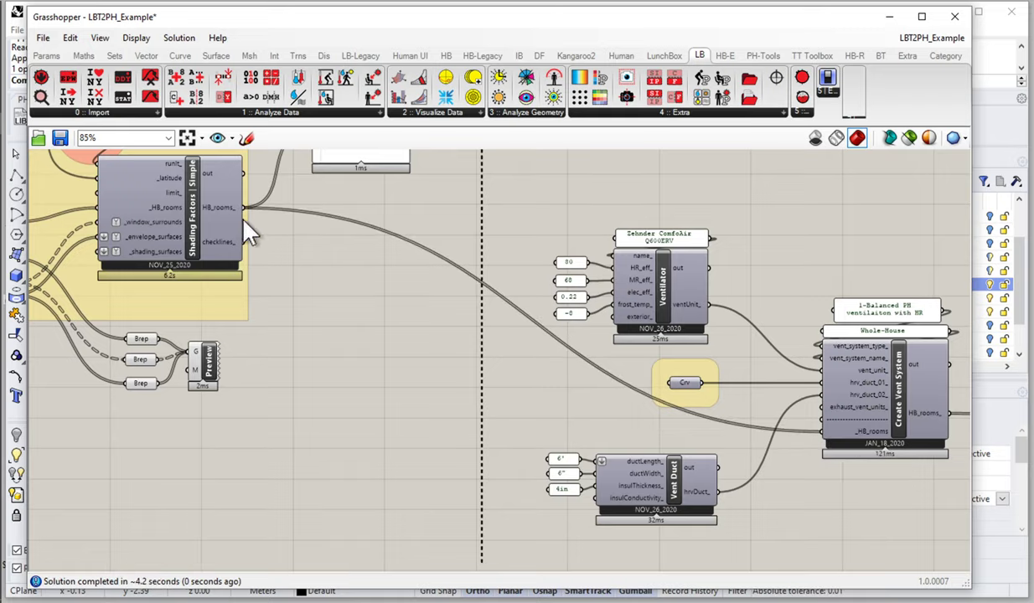
Set the _run toggle of Open XL Workbook to True in the Export to PHPP section to write the results.
scroll(284, 402, "down", 5)
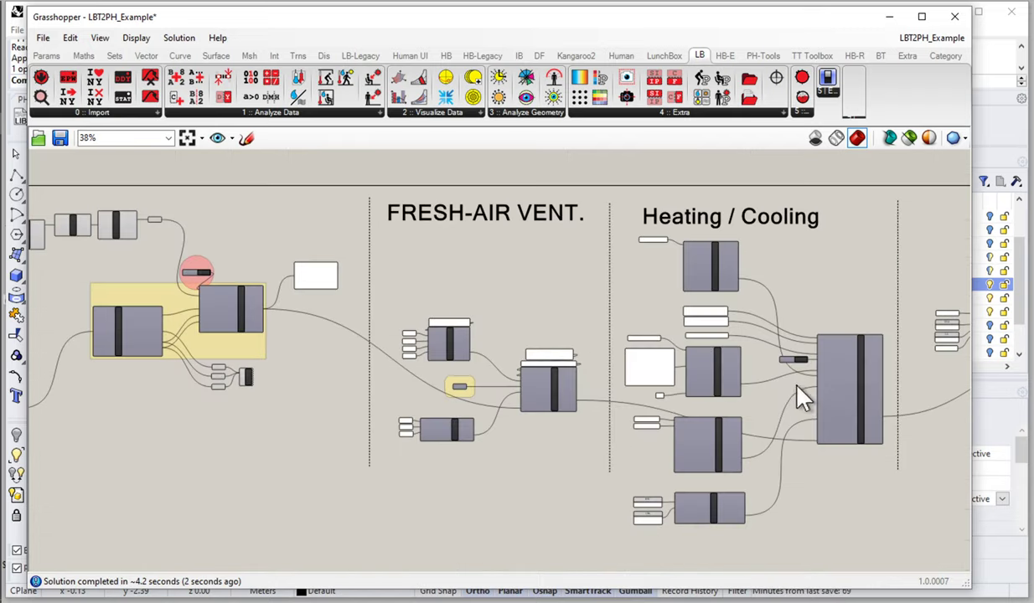
scroll(720, 361, "down", 2)
right_click_drag(700, 350, 256, 316)
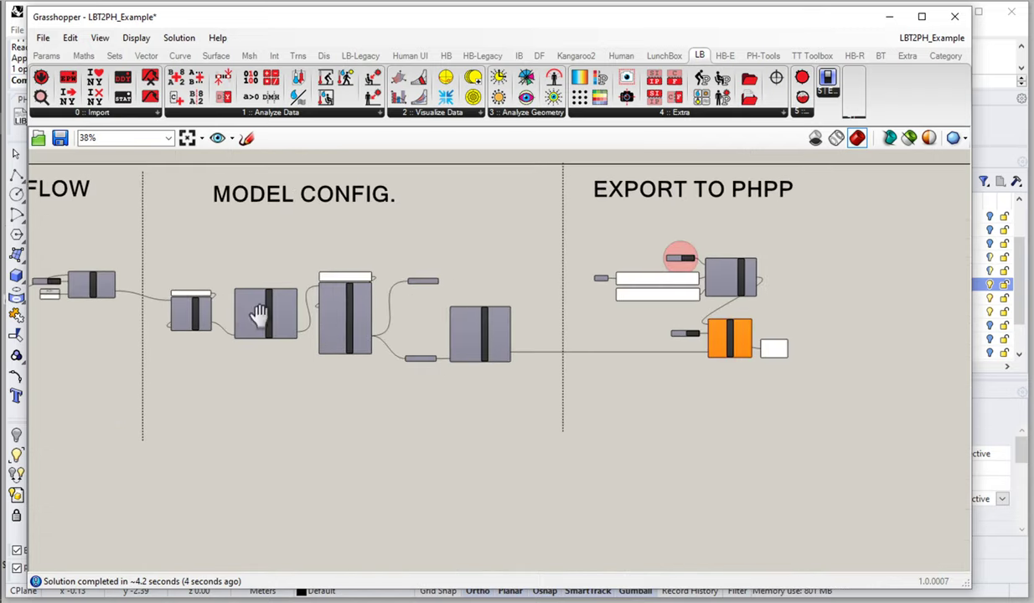
scroll(694, 269, "up", 2)
scroll(692, 259, "up", 3)
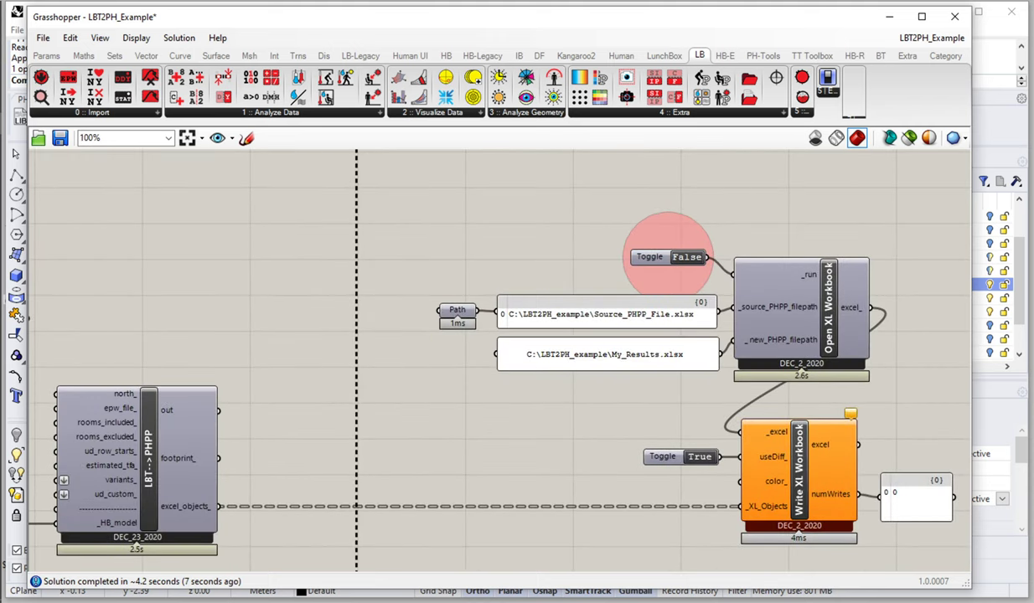
double_click(680, 256)
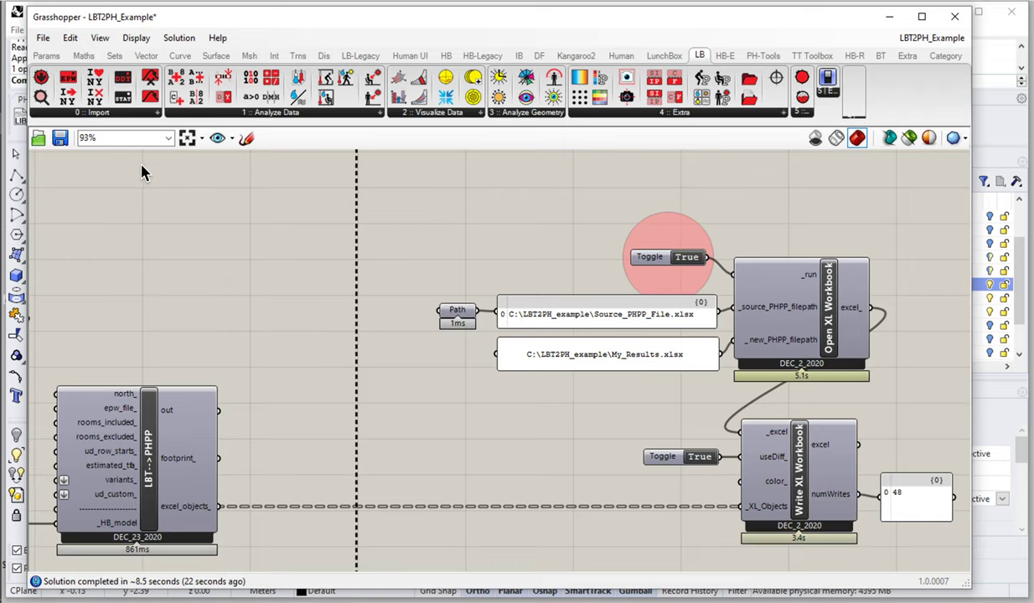
Switch to My_Results.xlsx in Excel and examine the window reveal and overhang values in columns AB to AE of the Shading worksheet.
left_click(50, 149)
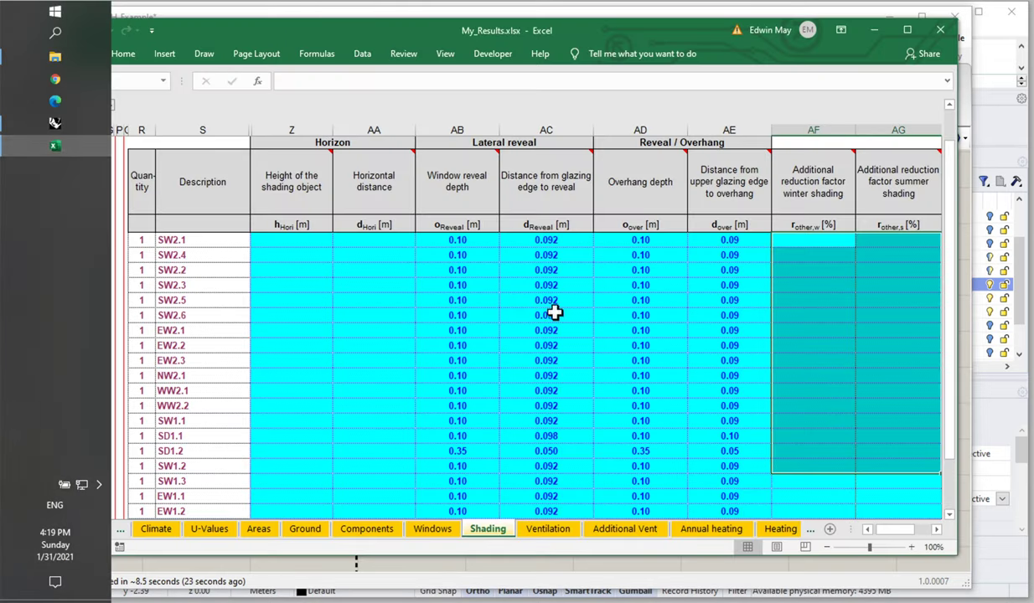
scroll(687, 357, "down", 3)
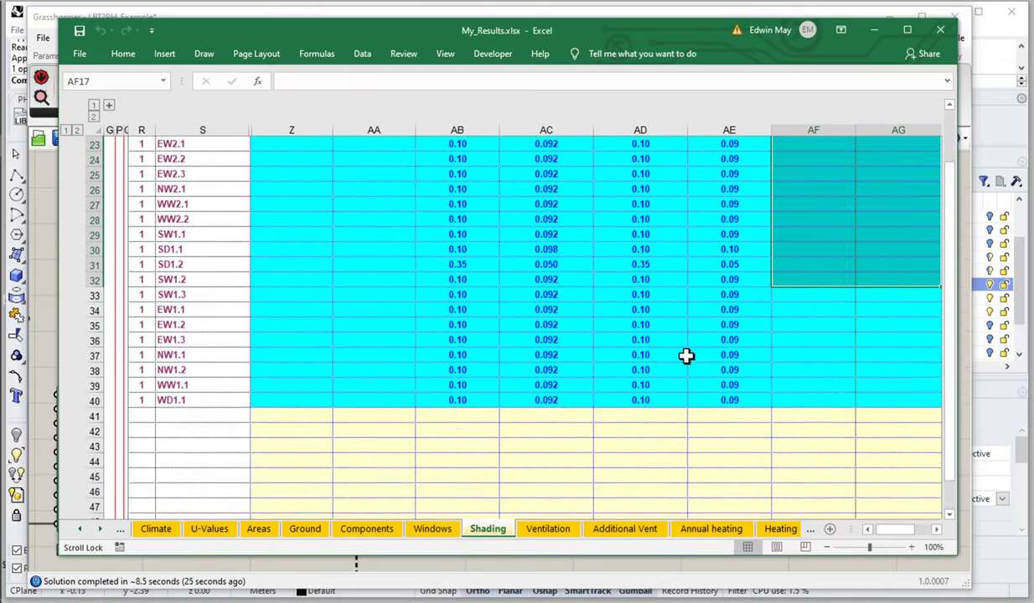
scroll(684, 356, "up", 2)
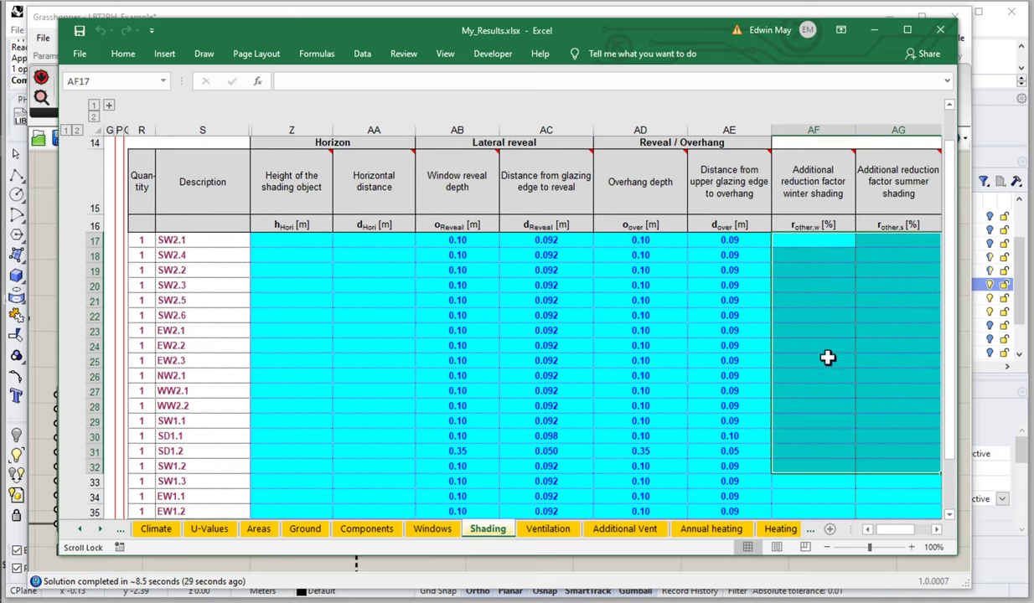
left_click_drag(958, 382, 1008, 382)
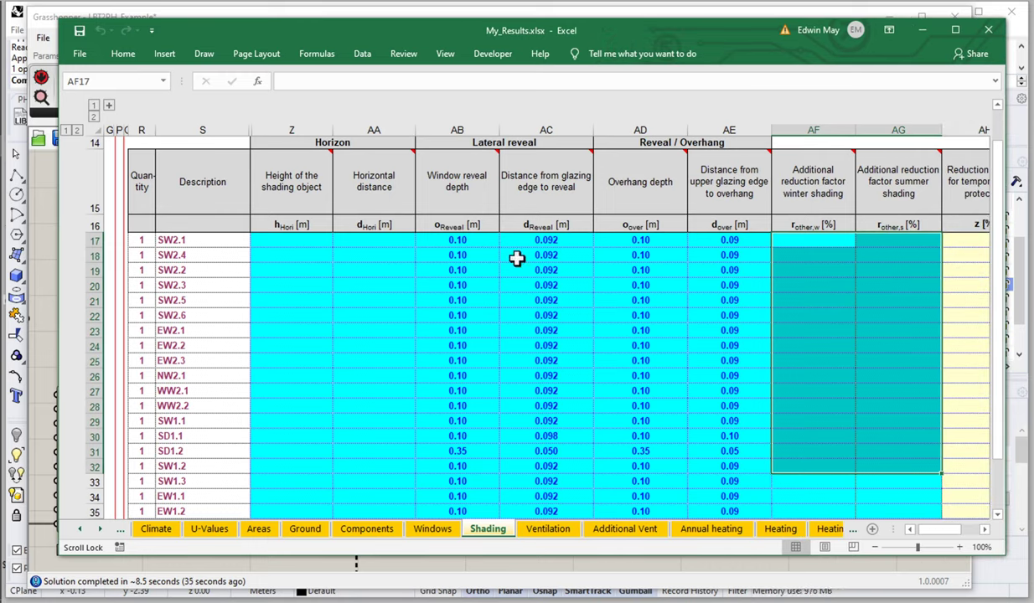
left_click_drag(474, 243, 727, 495)
scroll(722, 492, "down", 2)
scroll(708, 475, "up", 3)
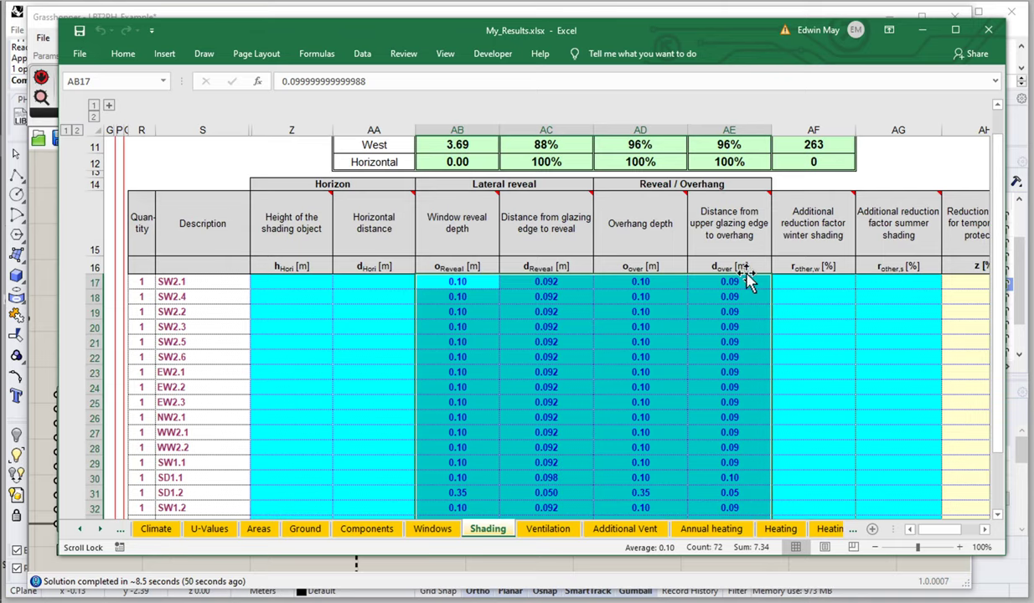
scroll(727, 381, "down", 2)
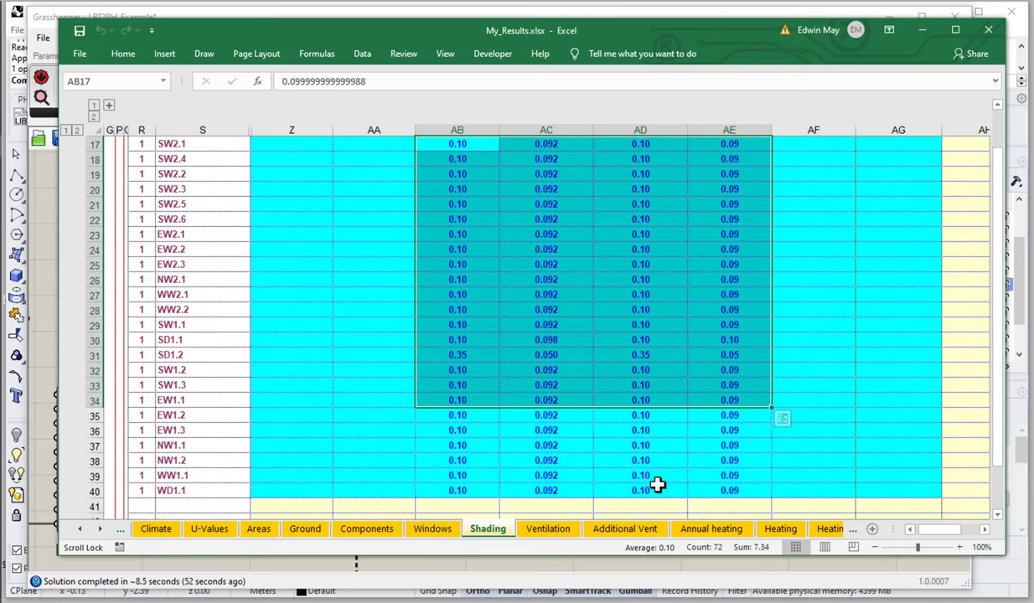
scroll(683, 418, "up", 2)
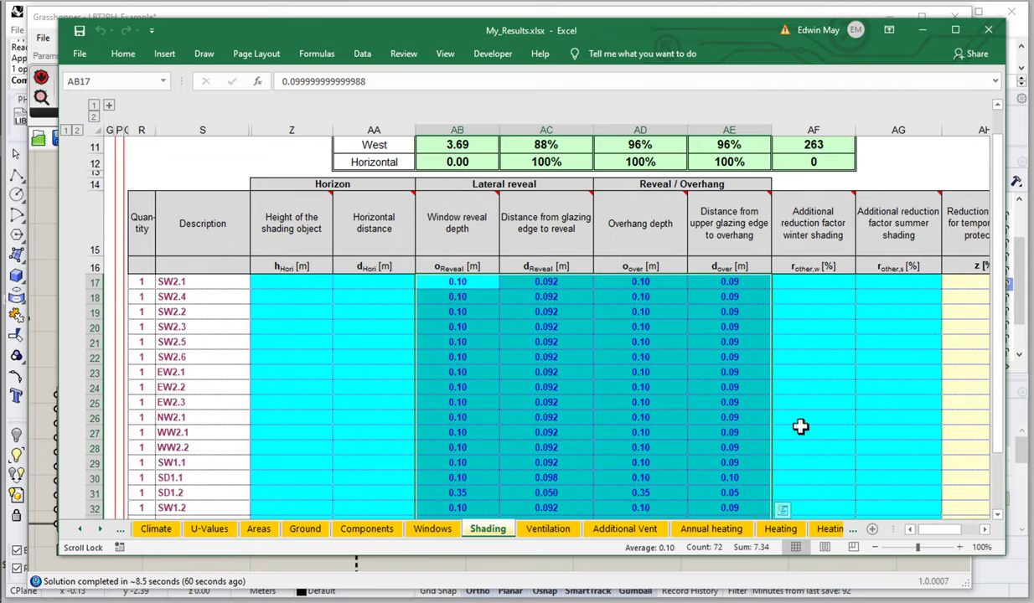
Examine the winter and summer shading reduction factors on the Shading worksheet, highlighting the heating case and cooling load totals.
left_click_drag(922, 528, 943, 529)
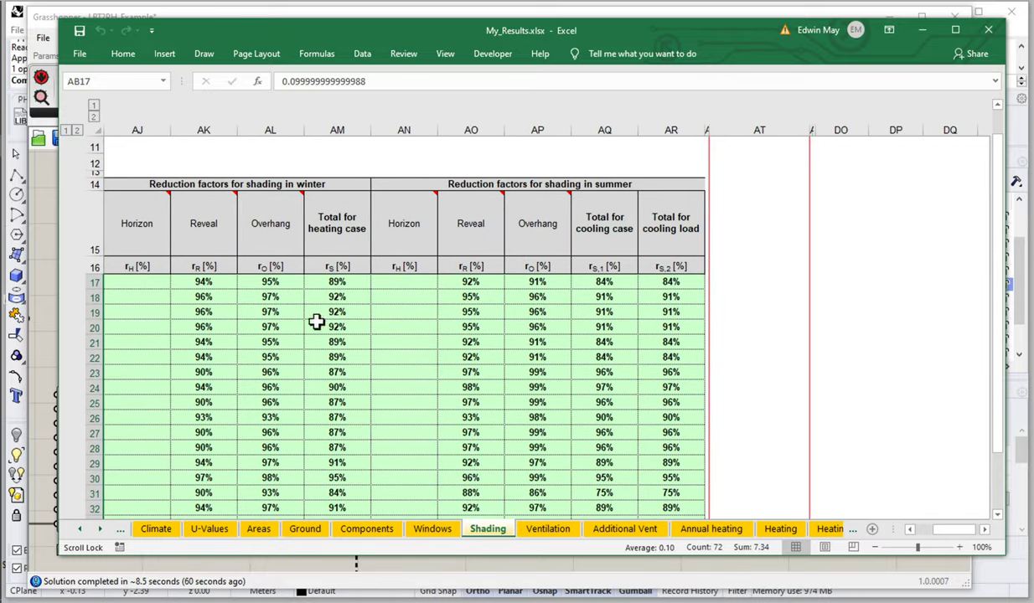
left_click(337, 127)
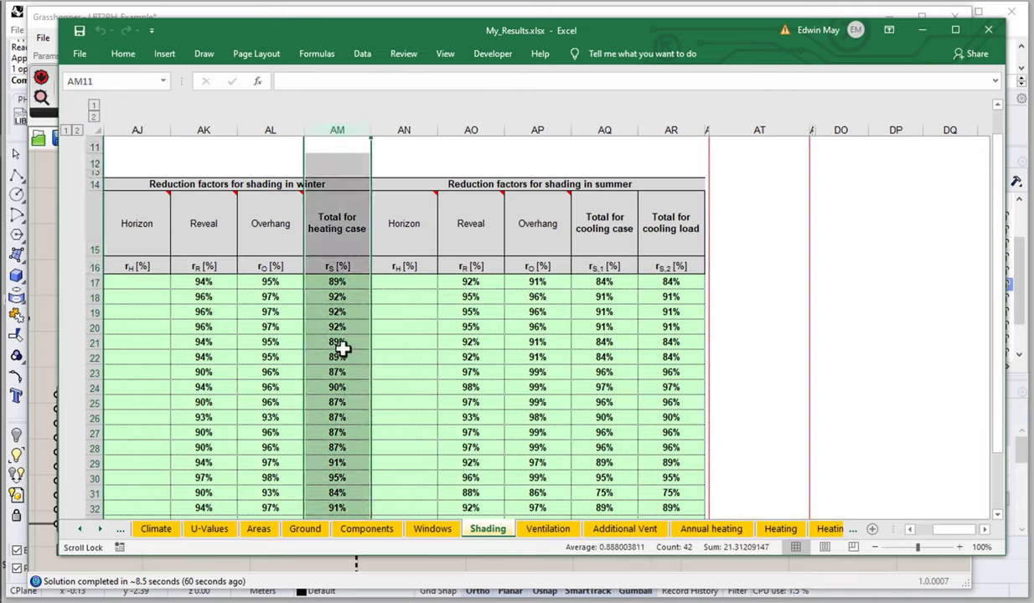
left_click(661, 142)
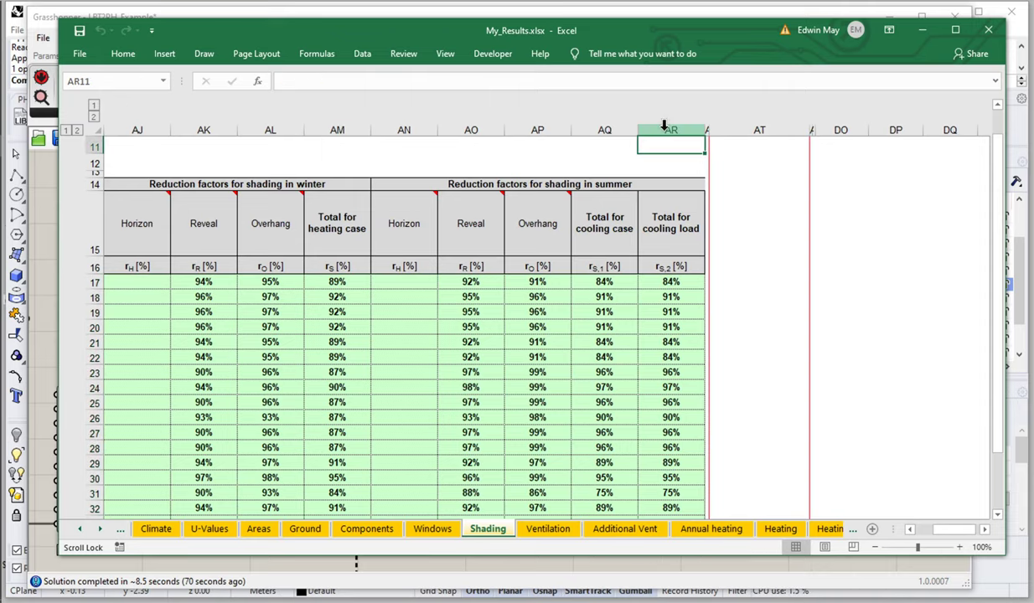
left_click(664, 127)
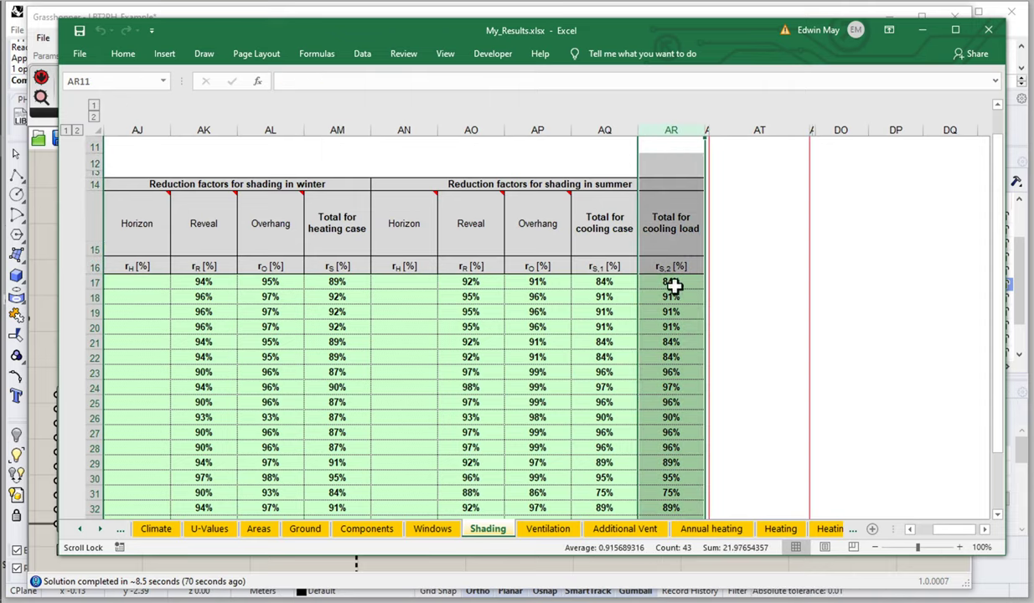
scroll(673, 286, "down", 2)
scroll(671, 336, "up", 1)
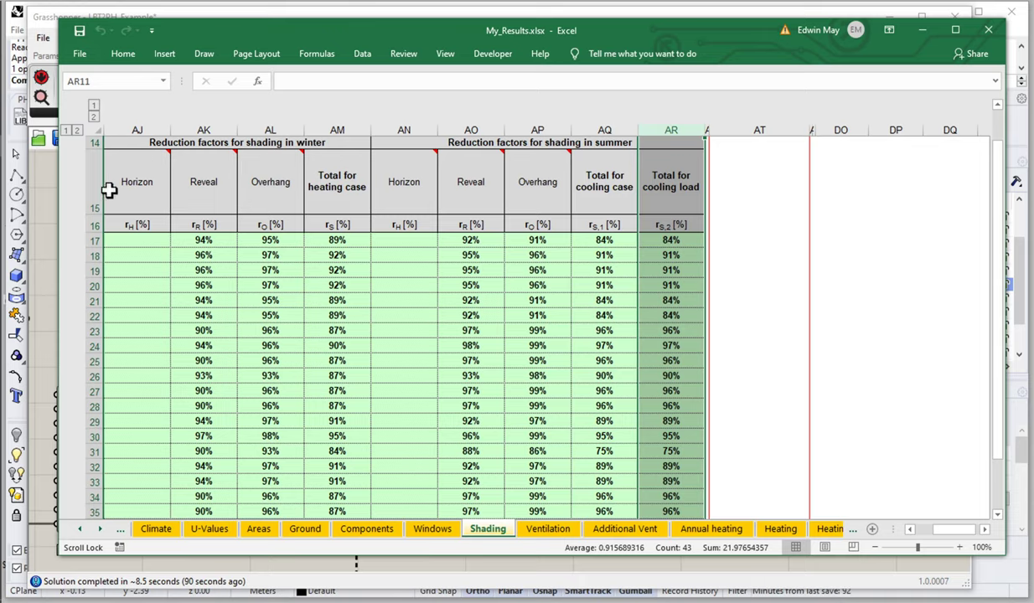
Switch back to Grasshopper and return to the Create Window Reveals and Shading Factors Simple components.
left_click(31, 193)
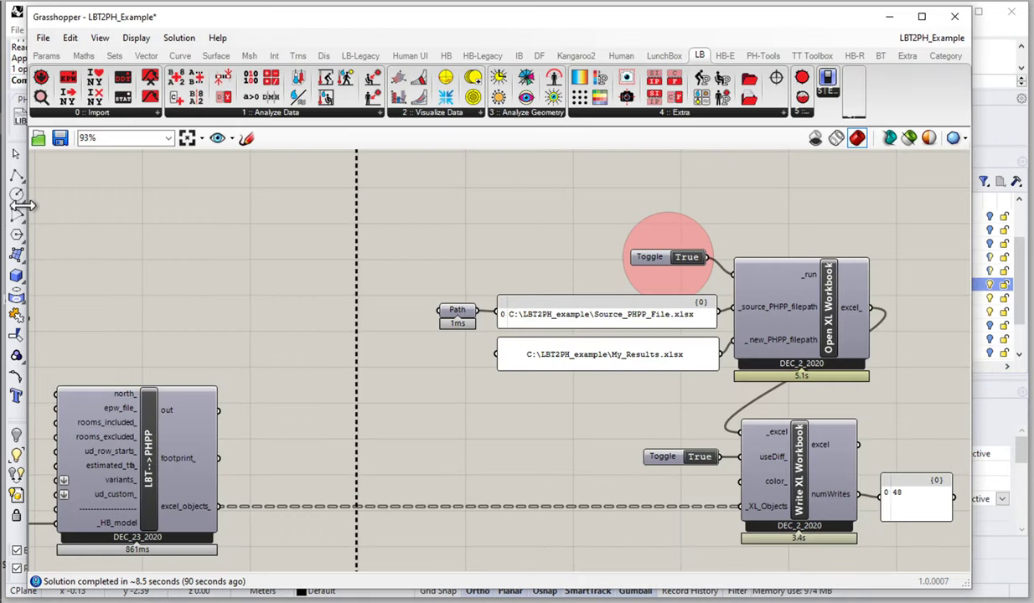
right_click_drag(302, 251, 633, 245)
scroll(632, 245, "down", 5)
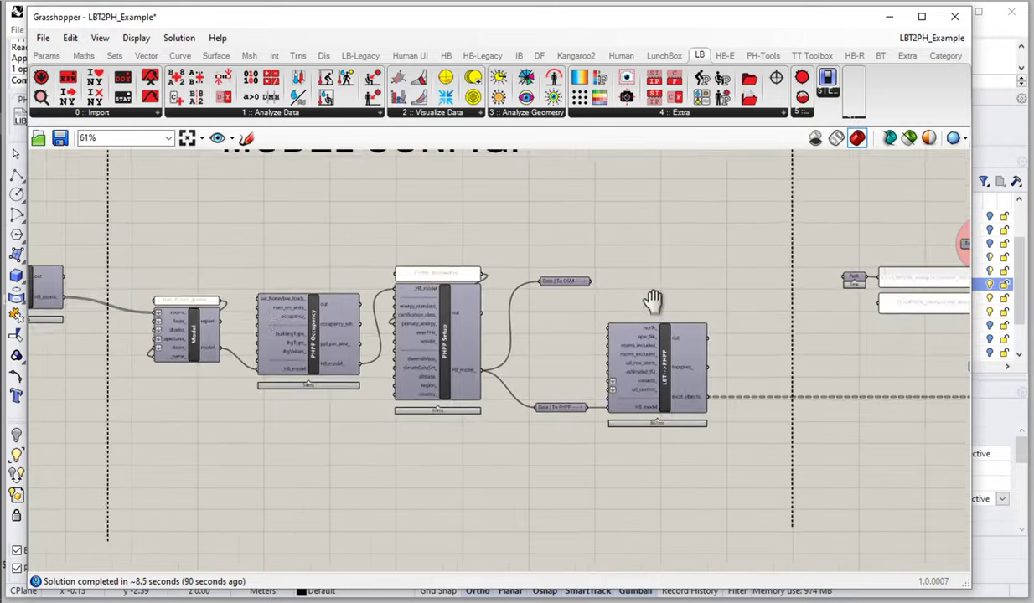
right_click_drag(255, 301, 651, 267)
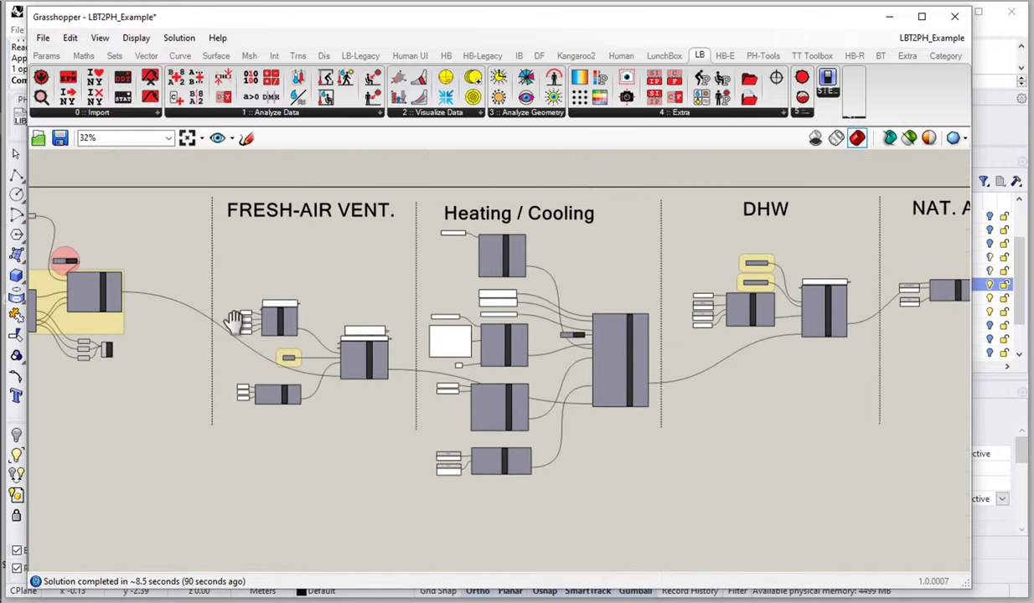
right_click_drag(329, 318, 547, 328)
right_click_drag(260, 299, 437, 311)
scroll(444, 323, "up", 5)
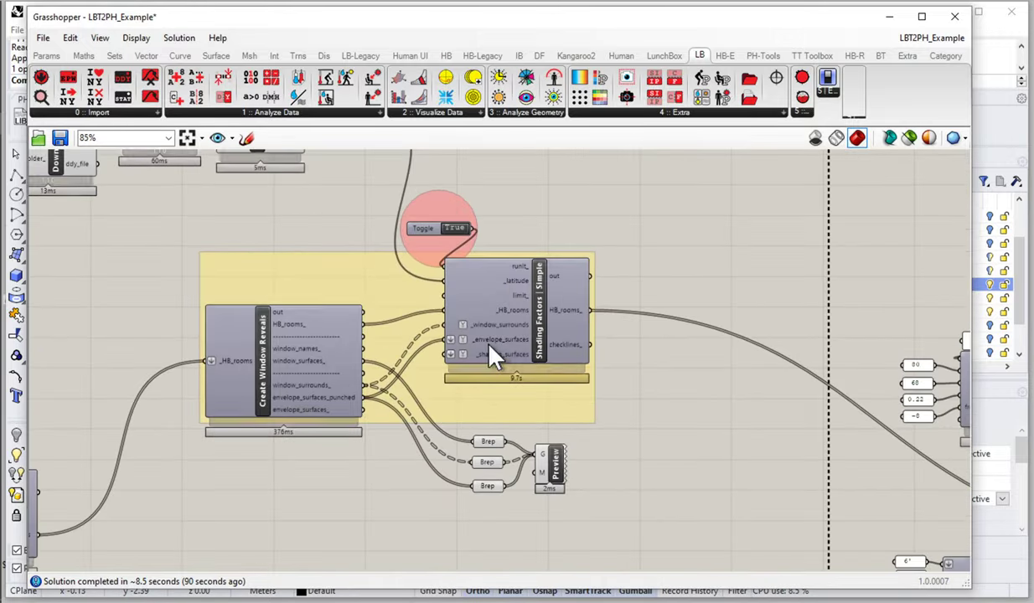
Narrow the Grasshopper window to uncover the Rhino Perspective viewport and bring the building's window facades into view.
mouse_move(105, 251)
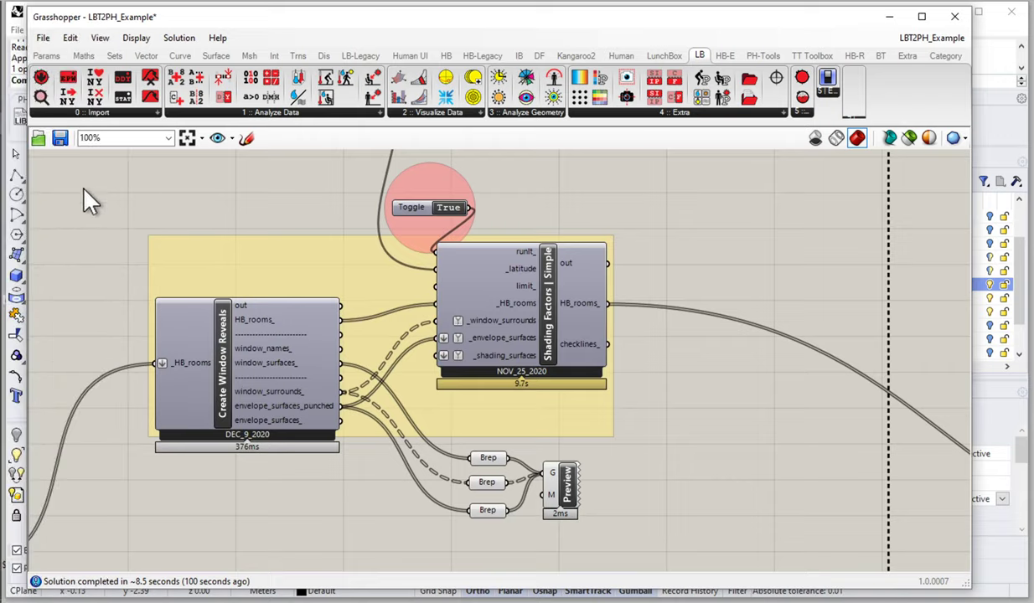
left_click_drag(28, 188, 470, 195)
right_click_drag(846, 346, 712, 335)
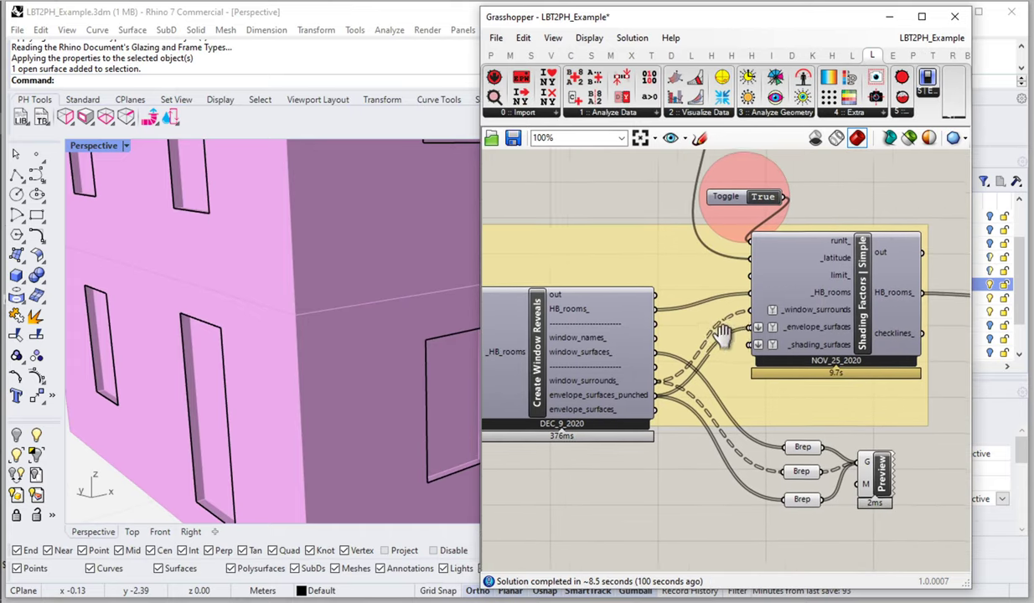
scroll(712, 335, "down", 1)
scroll(317, 346, "down", 5)
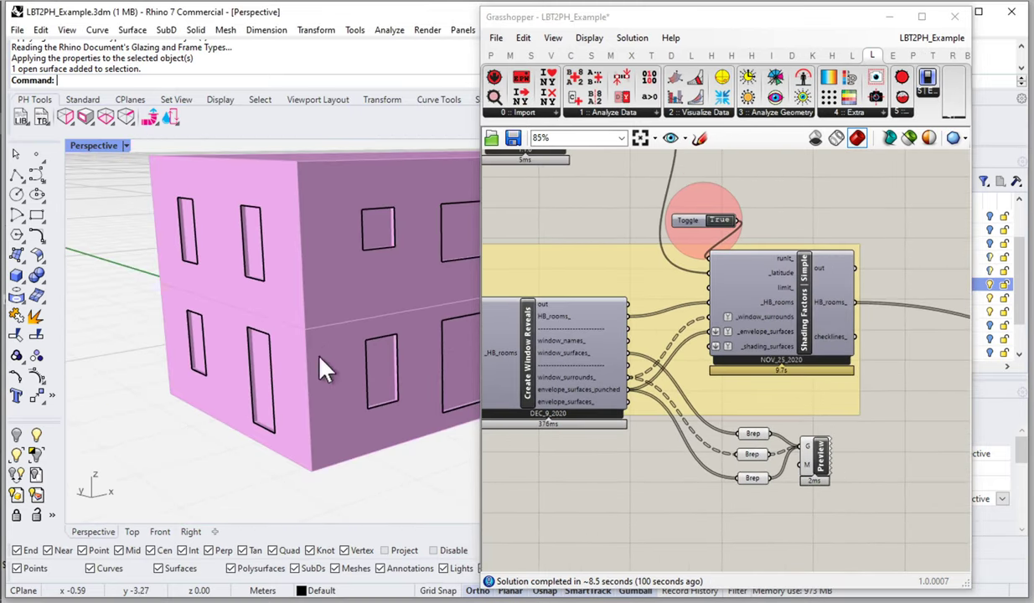
scroll(250, 364, "up", 4)
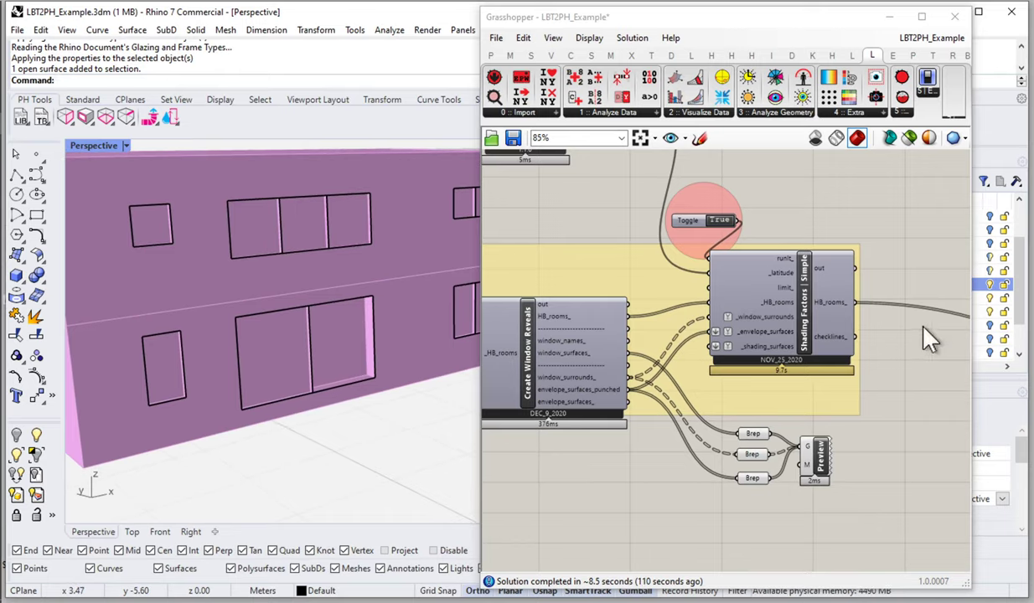
Add a Curve parameter beside Shading Factors Simple and connect its checklines_ output to it.
scroll(829, 351, "up", 2)
scroll(827, 338, "up", 1)
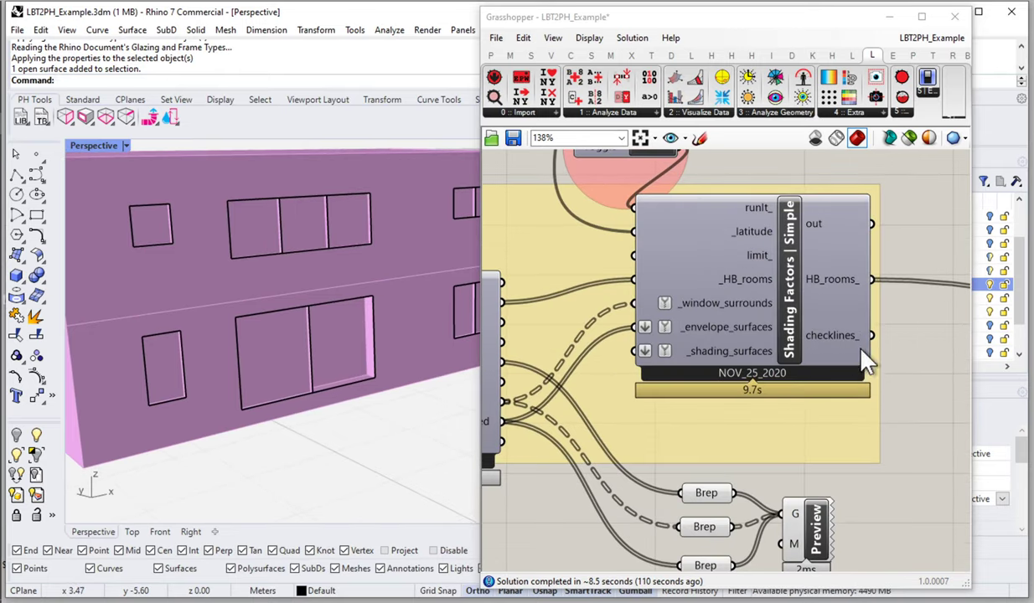
mouse_move(860, 330)
right_mouse_down()
mouse_move(871, 369)
mouse_move(851, 400)
right_mouse_up()
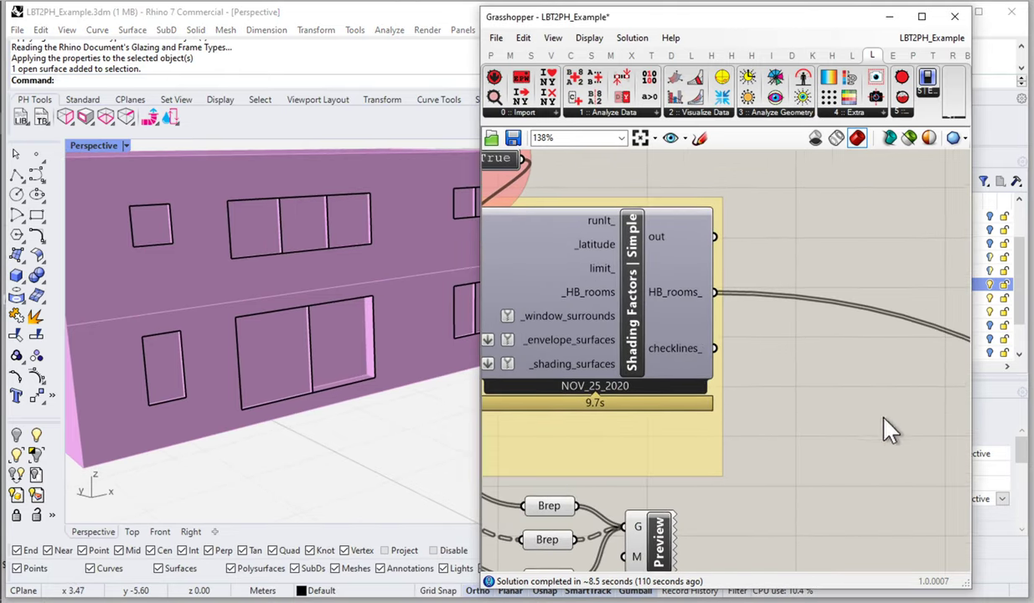
right_click(849, 417)
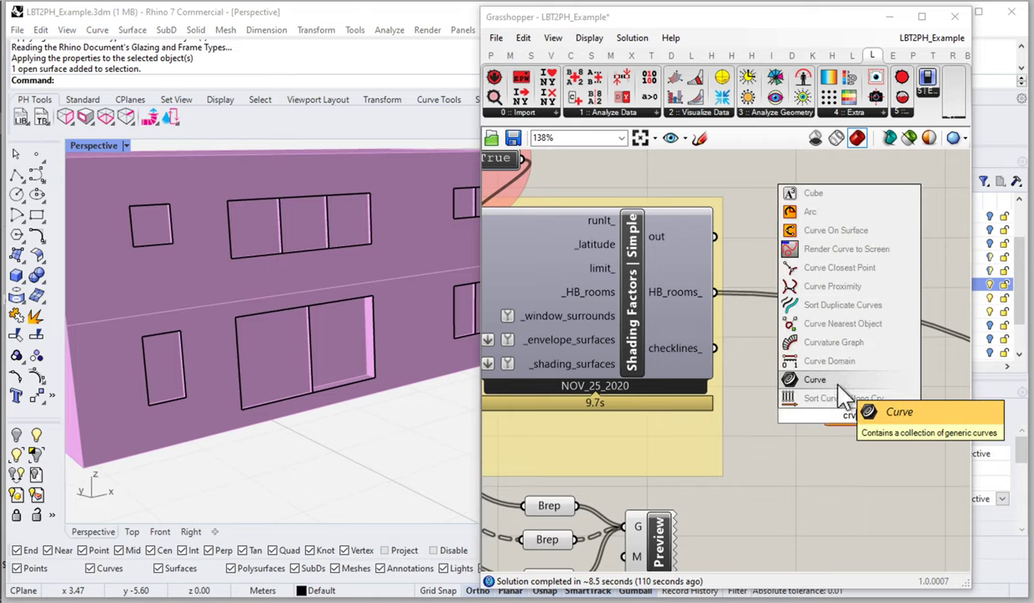
left_click(783, 397)
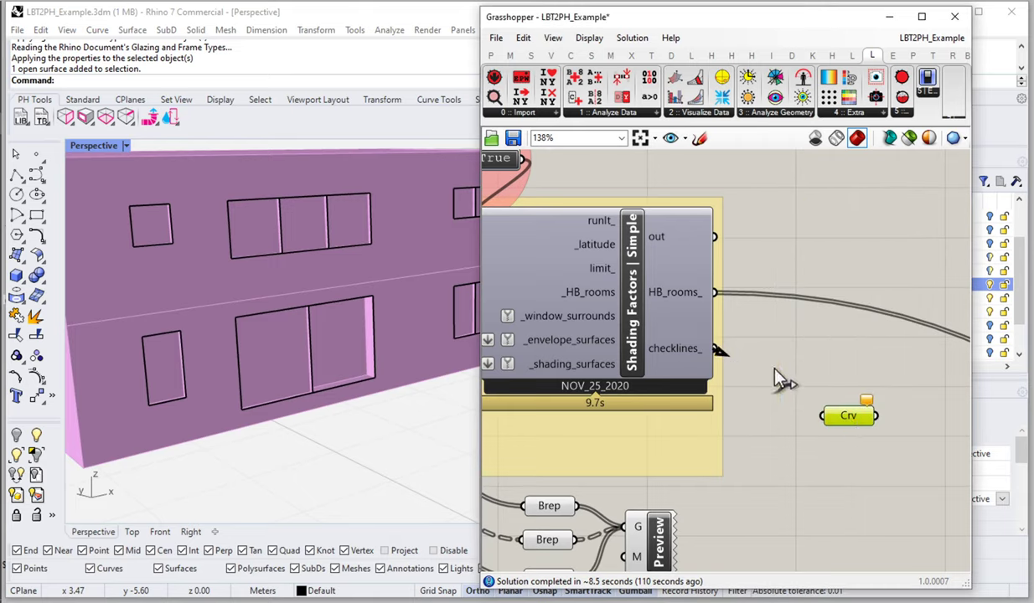
left_click_drag(716, 349, 822, 416)
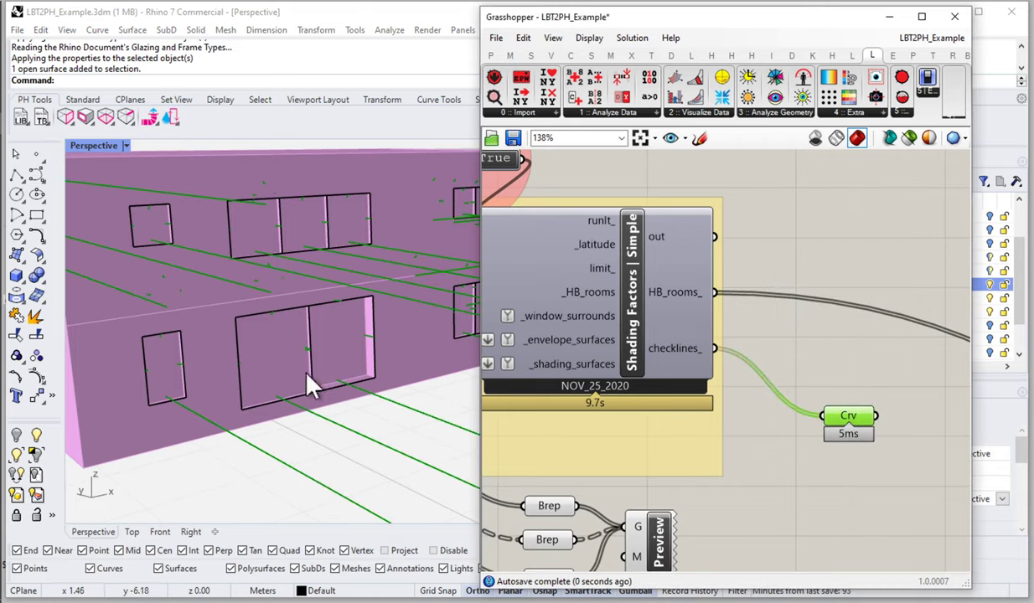
Examine the shading check lines around the whole building in the Rhino Perspective viewport.
right_click_drag(307, 374, 327, 407)
right_click_drag(271, 449, 279, 469)
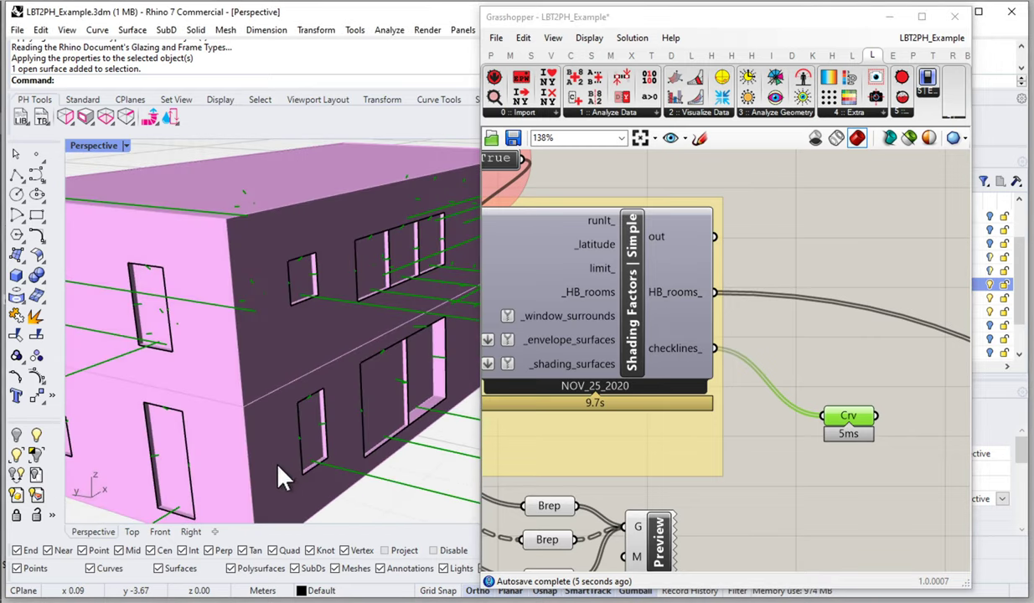
scroll(334, 426, "down", 5)
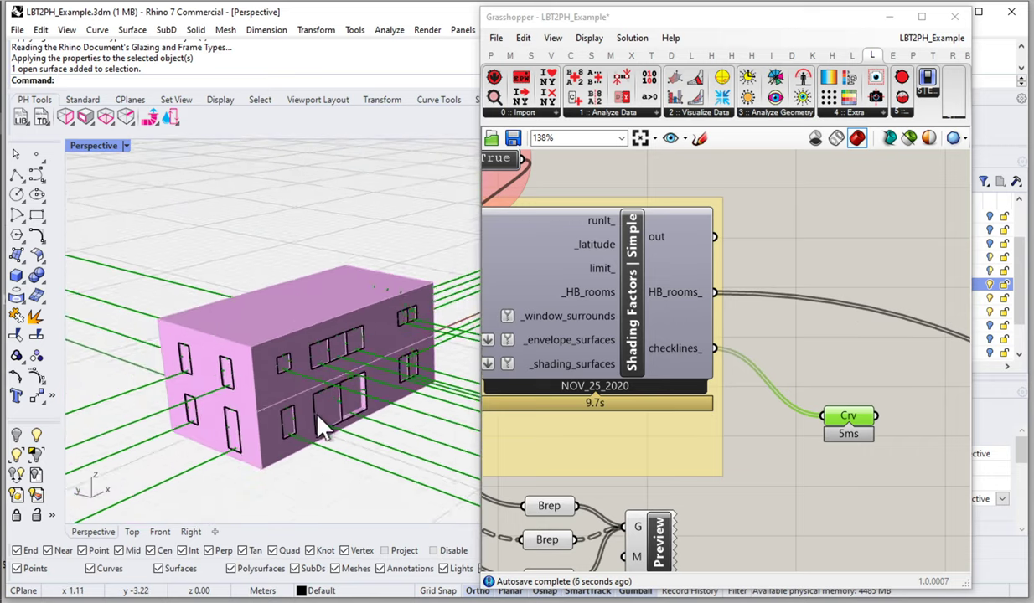
right_click_drag(351, 374, 325, 375)
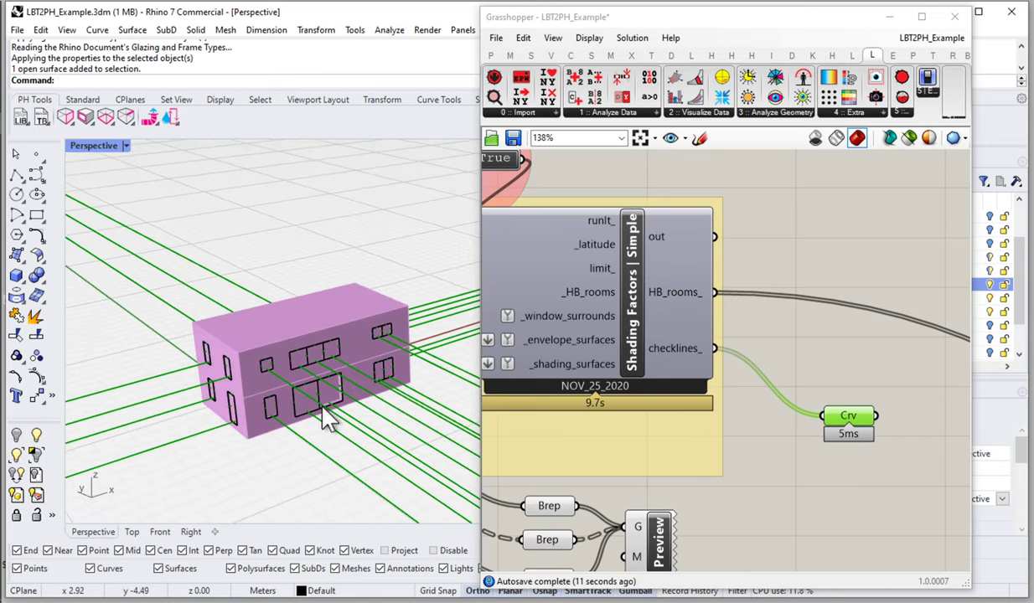
scroll(304, 362, "down", 6)
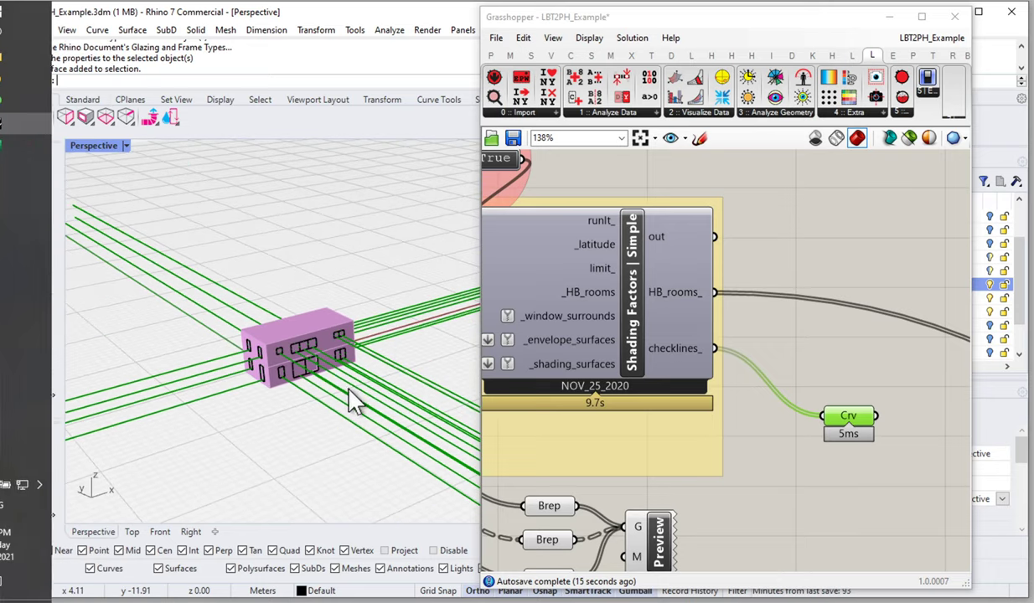
scroll(310, 366, "up", 5)
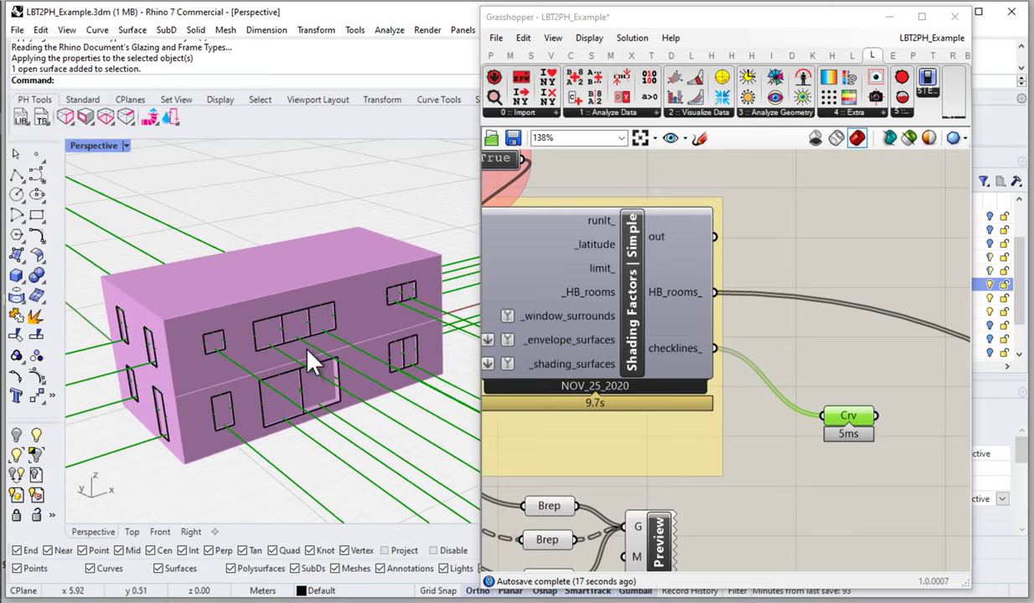
scroll(285, 381, "down", 3)
mouse_move(281, 388)
right_mouse_down()
mouse_move(375, 384)
mouse_move(394, 427)
mouse_move(381, 432)
mouse_move(346, 370)
mouse_move(289, 375)
right_mouse_up()
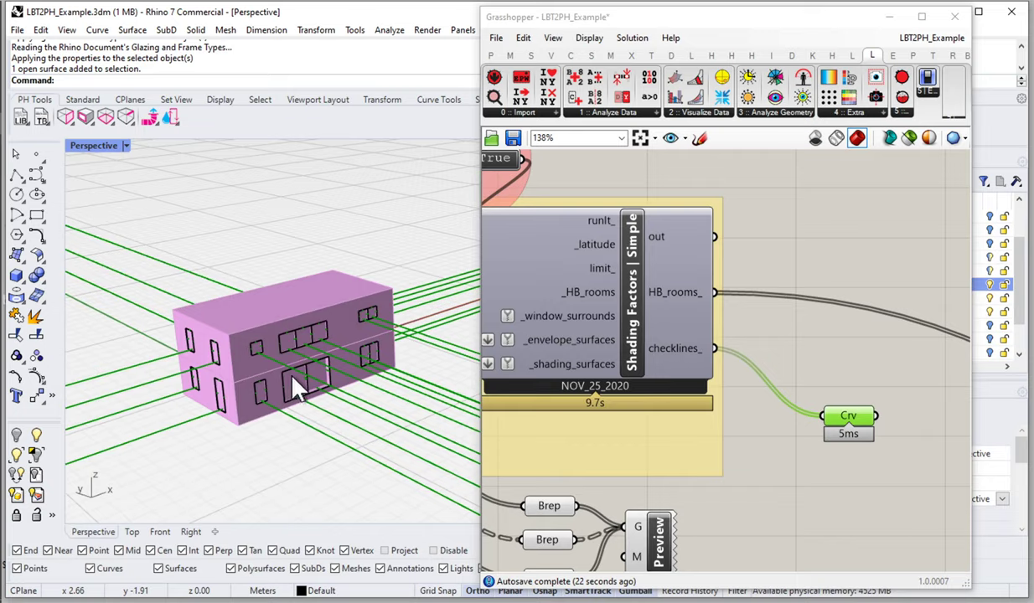
Examine the check lines at the reveals, head and sill of the large two-pane ground-floor window.
scroll(323, 373, "up", 8)
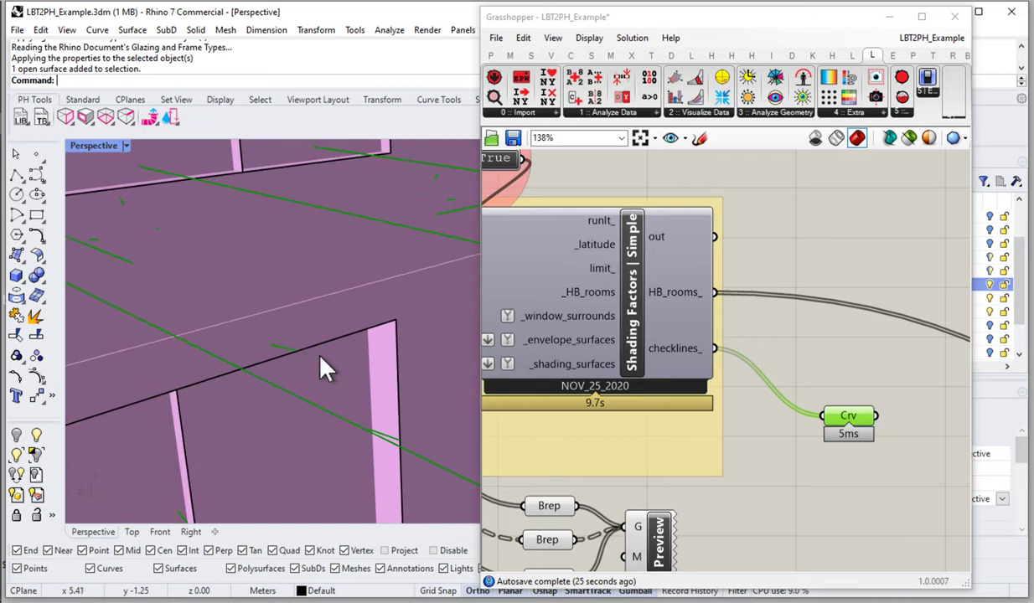
right_click_drag(320, 356, 399, 382)
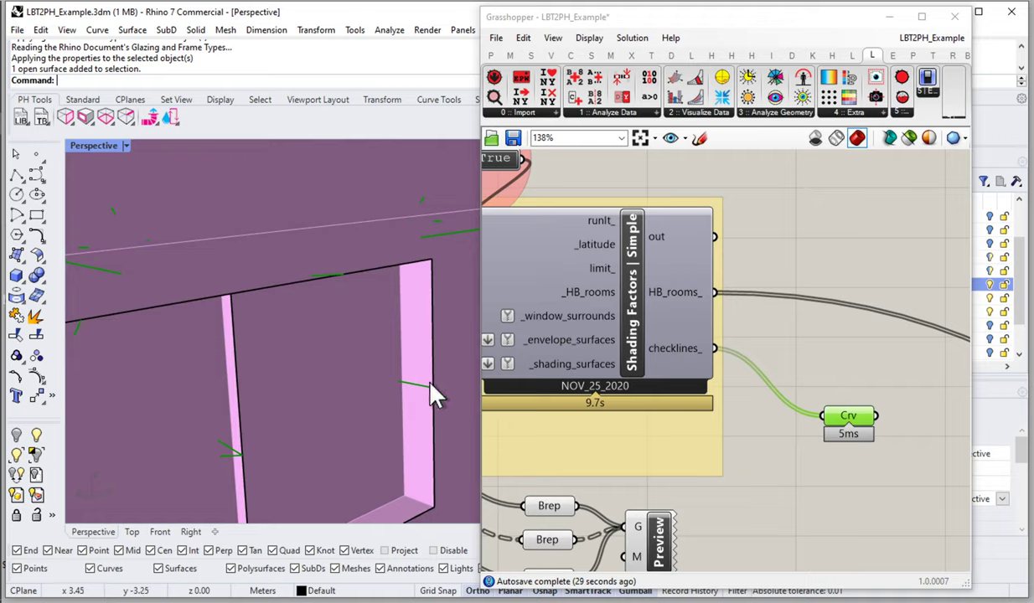
right_click_drag(369, 336, 324, 265)
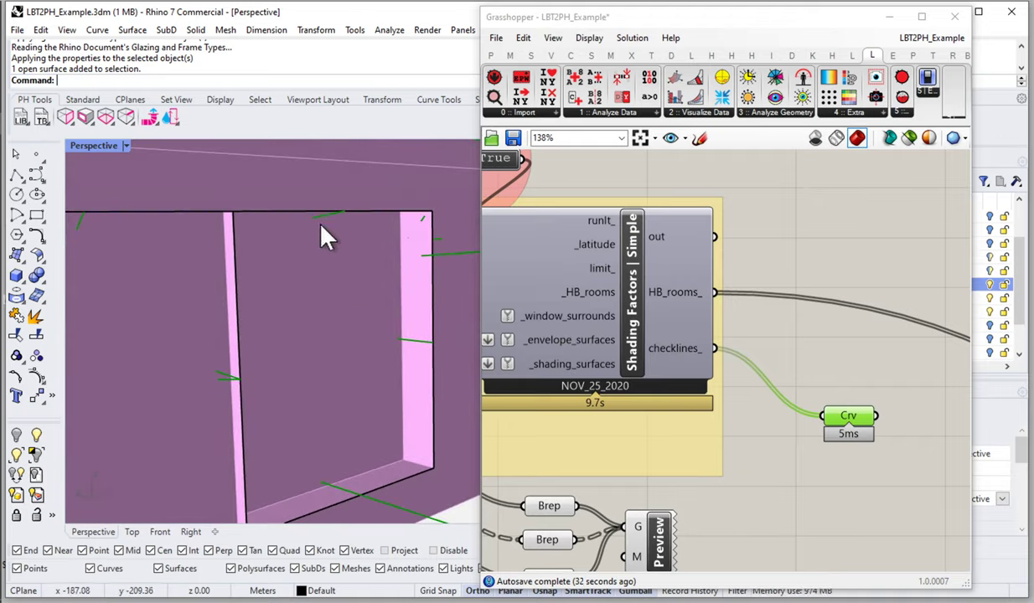
scroll(388, 231, "down", 3)
scroll(358, 221, "up", 3)
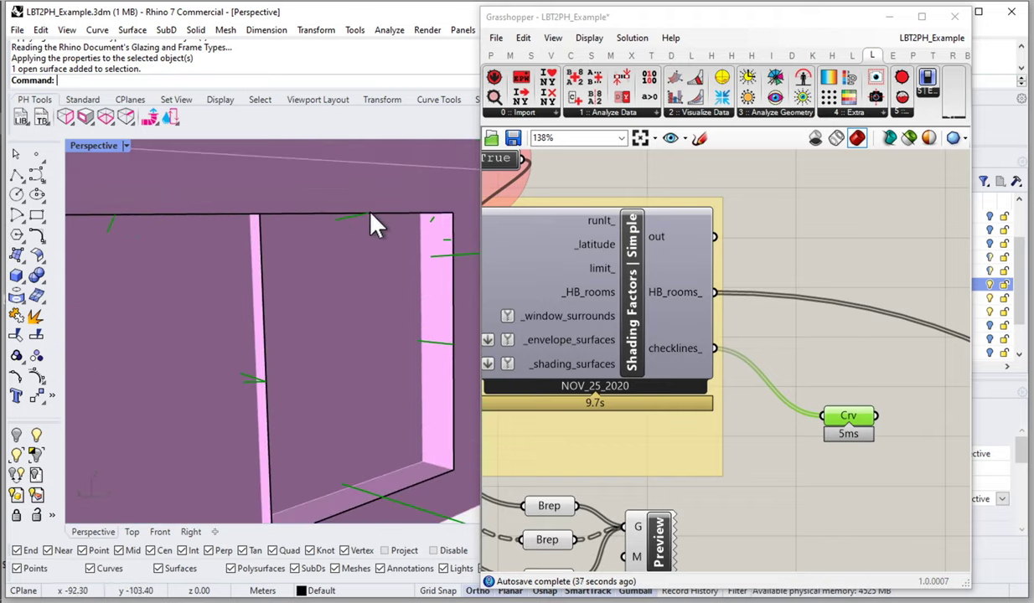
scroll(370, 220, "down", 5)
right_click_drag(331, 276, 331, 287)
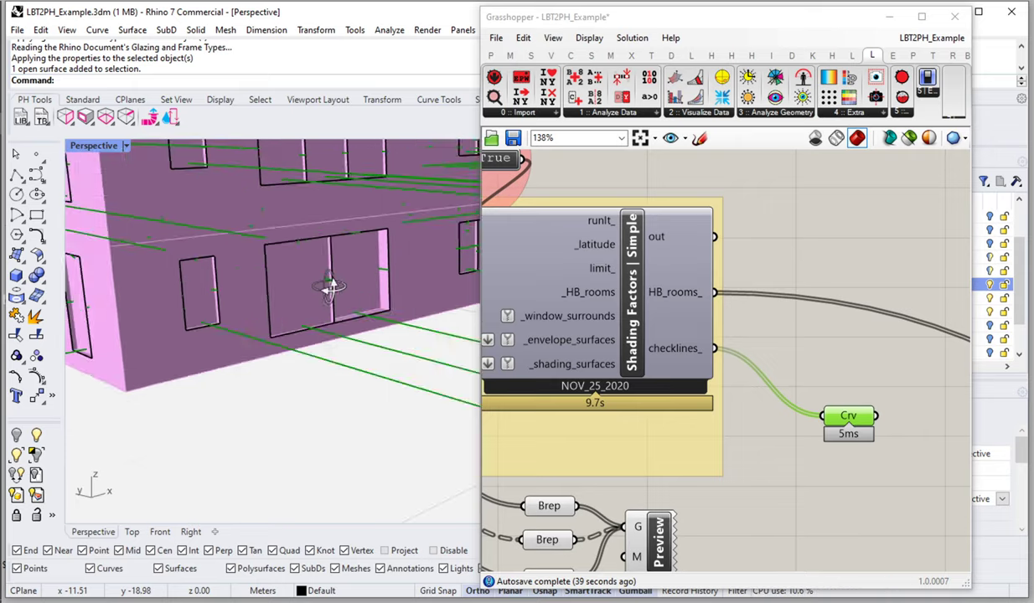
scroll(330, 289, "up", 5)
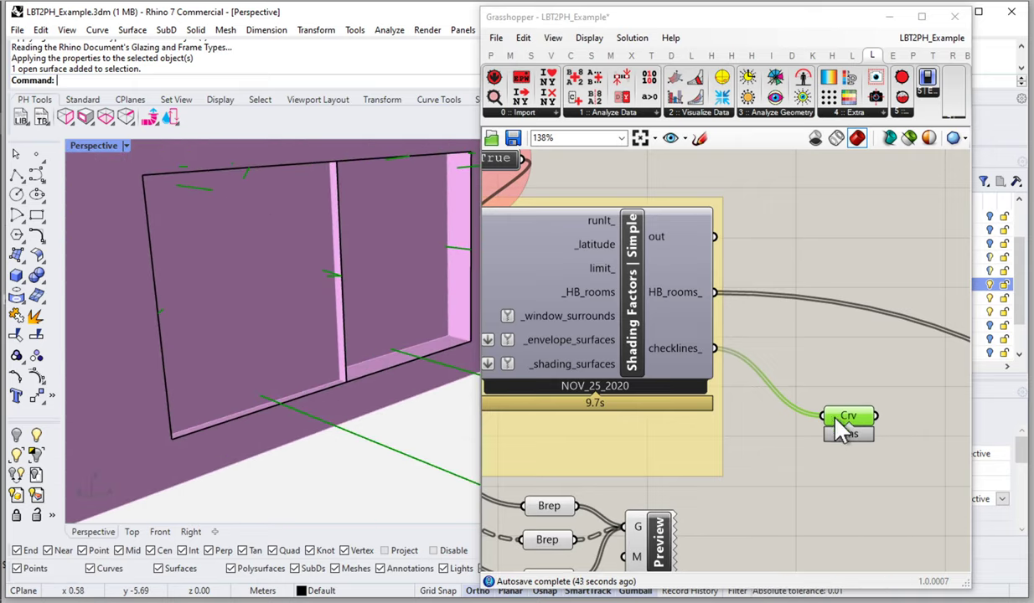
mouse_move(844, 433)
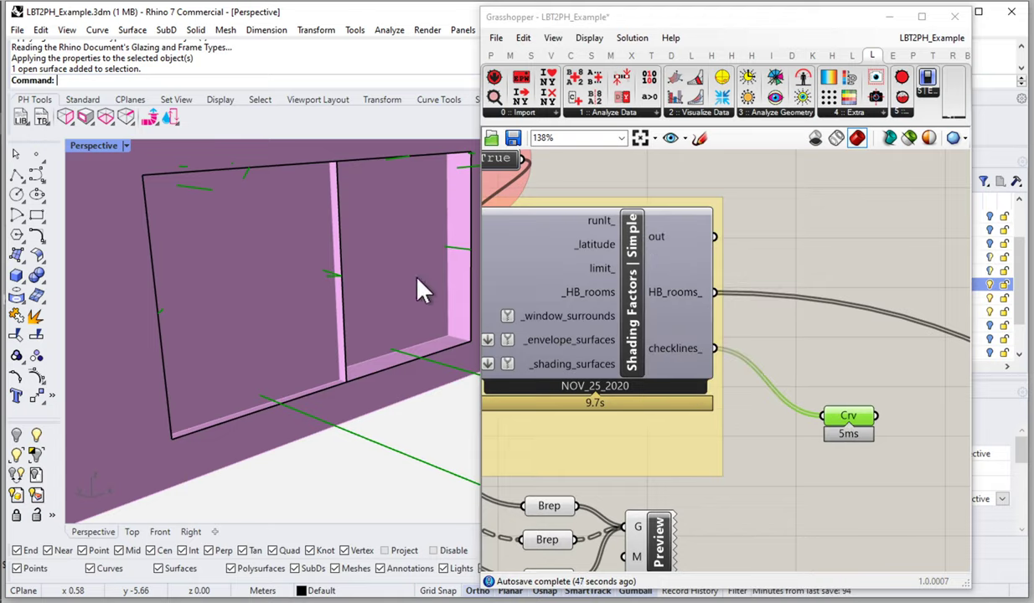
right_click_drag(443, 266, 410, 271)
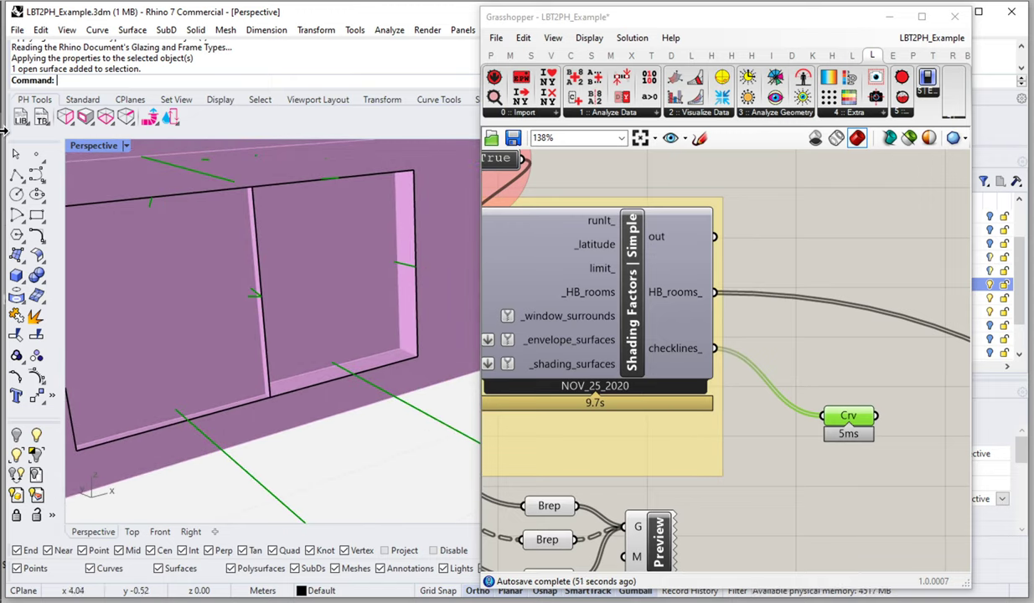
Switch to My_Results.xlsx in Excel and highlight the reveal and overhang values in AB17:AE30 of the Shading worksheet.
left_click(56, 146)
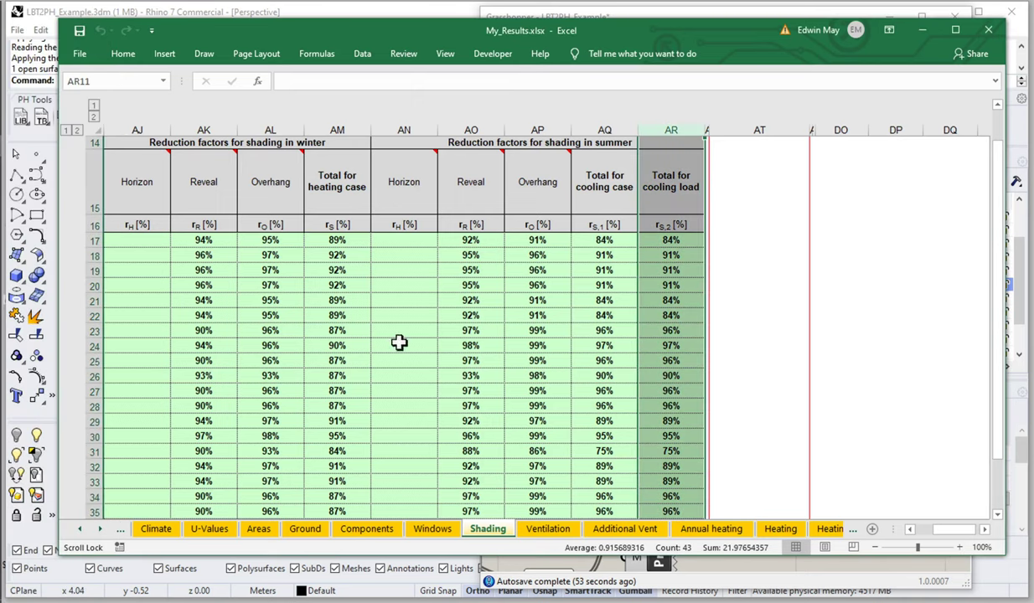
left_click_drag(930, 528, 897, 510)
left_click_drag(446, 240, 704, 436)
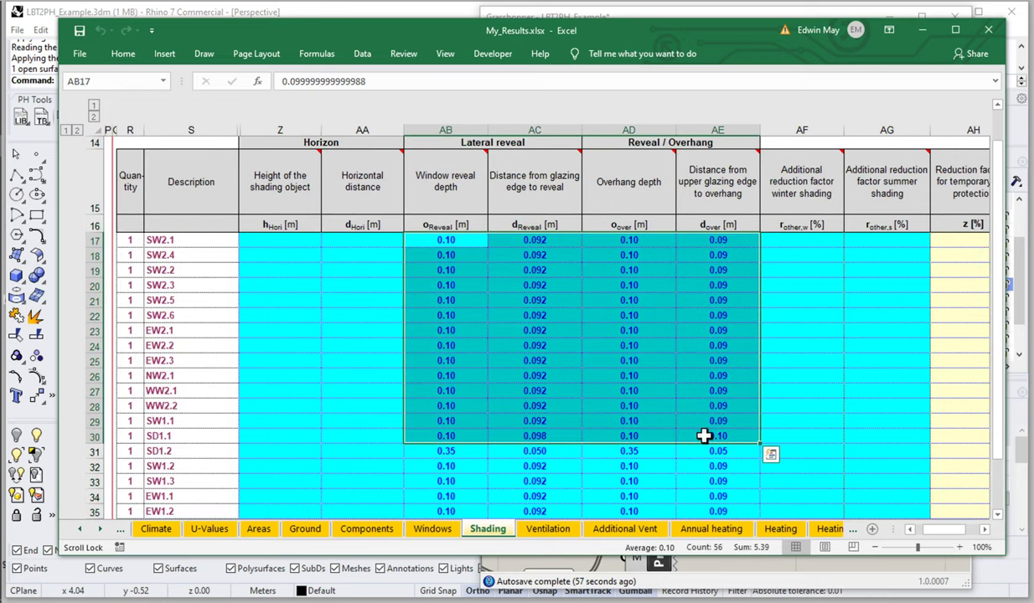
Switch back to Rhino and inspect the check lines at the divider between the large ground-floor window's panes.
left_click(48, 12)
scroll(290, 291, "down", 5)
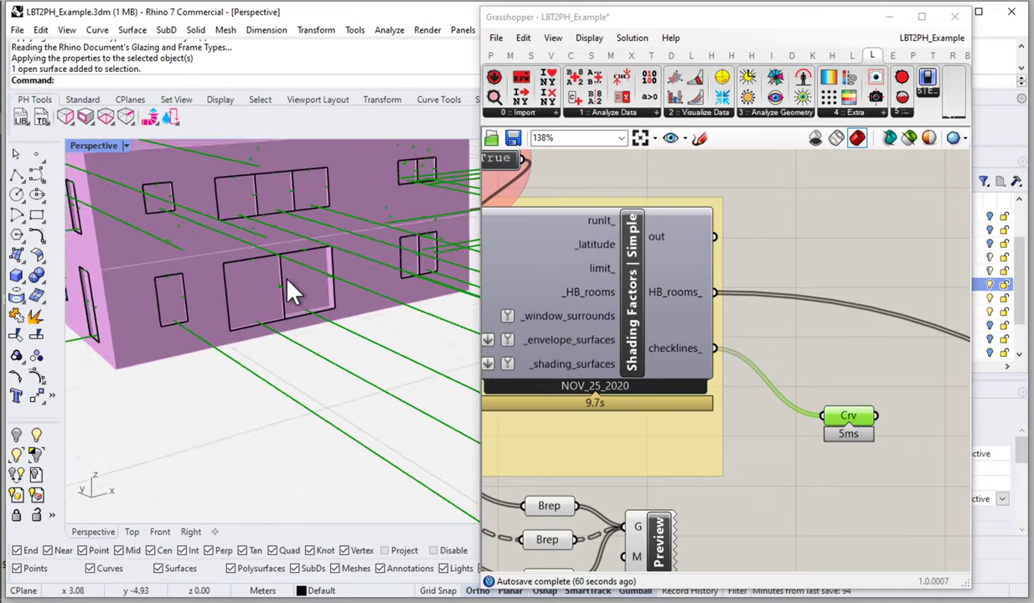
right_click_drag(297, 312, 285, 300)
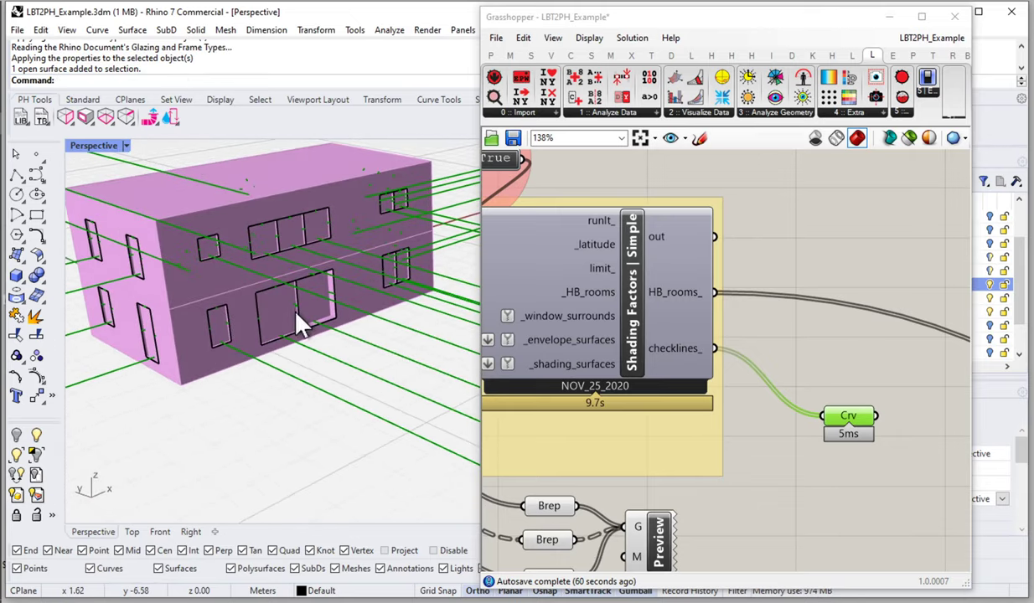
scroll(329, 303, "up", 5)
scroll(328, 306, "up", 4)
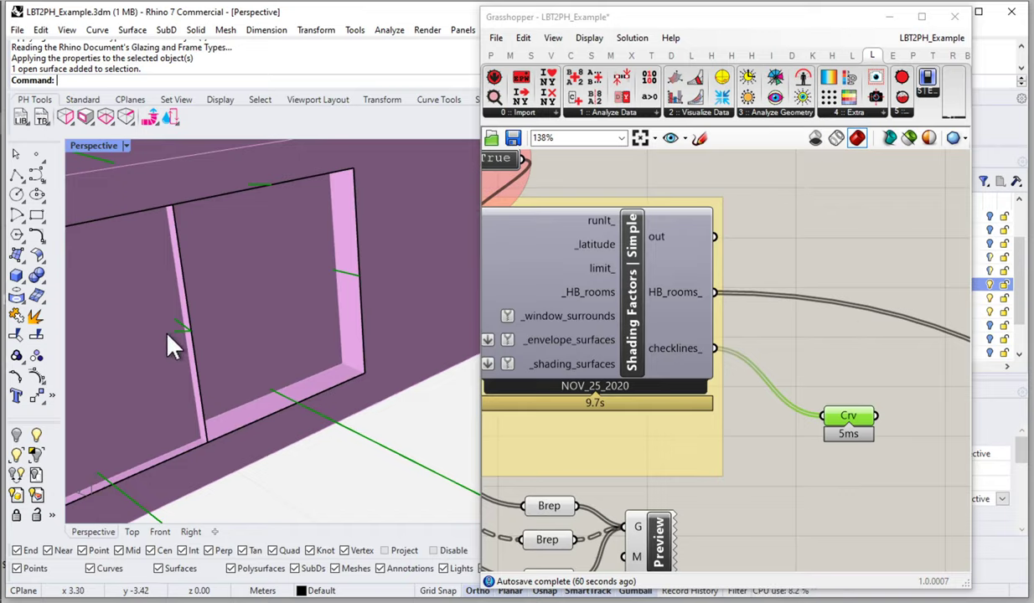
scroll(164, 329, "up", 5)
scroll(198, 337, "down", 3)
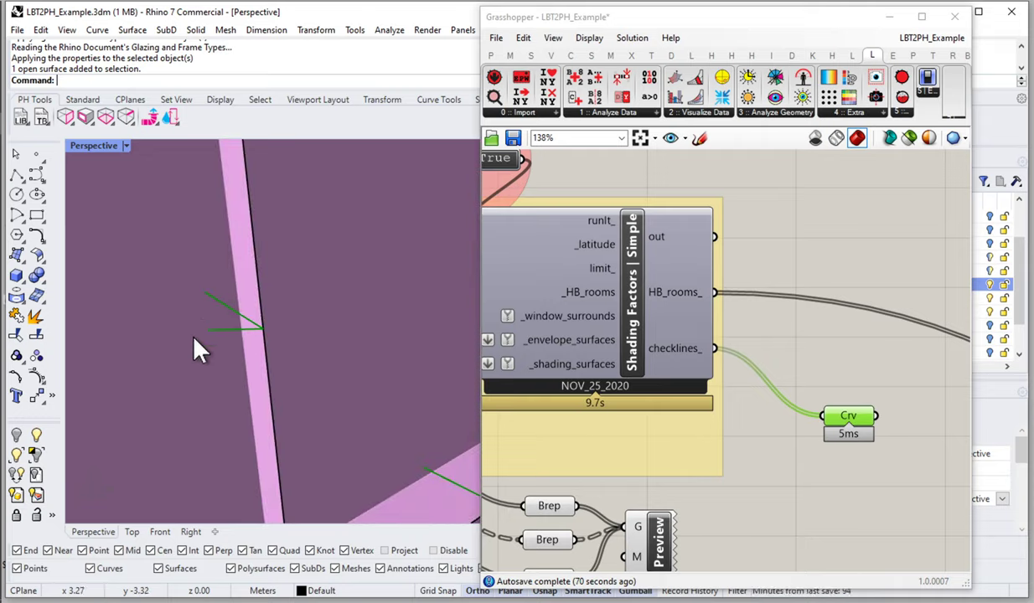
scroll(261, 369, "down", 5)
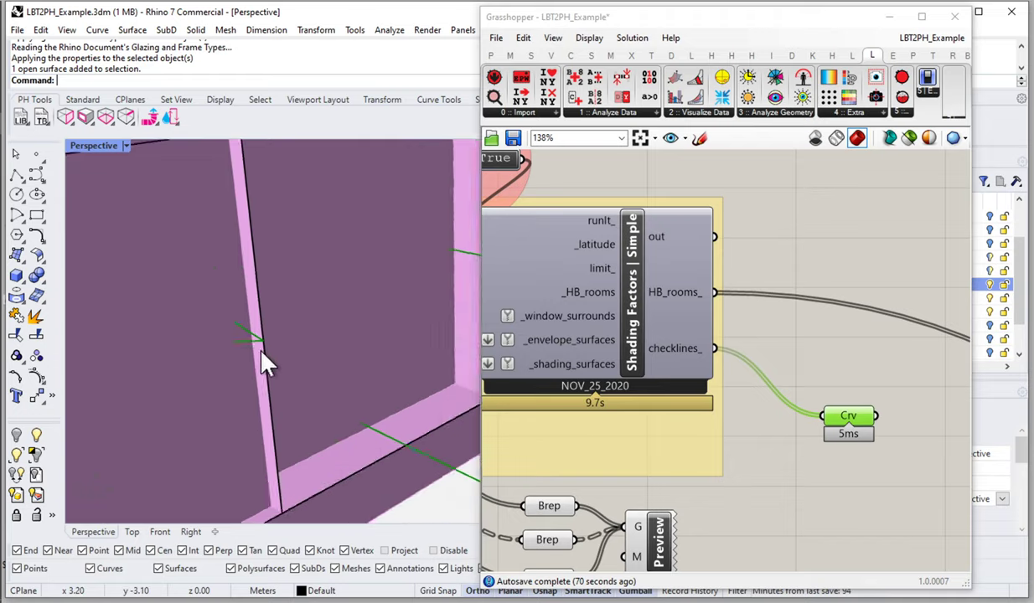
right_click_drag(270, 363, 278, 342)
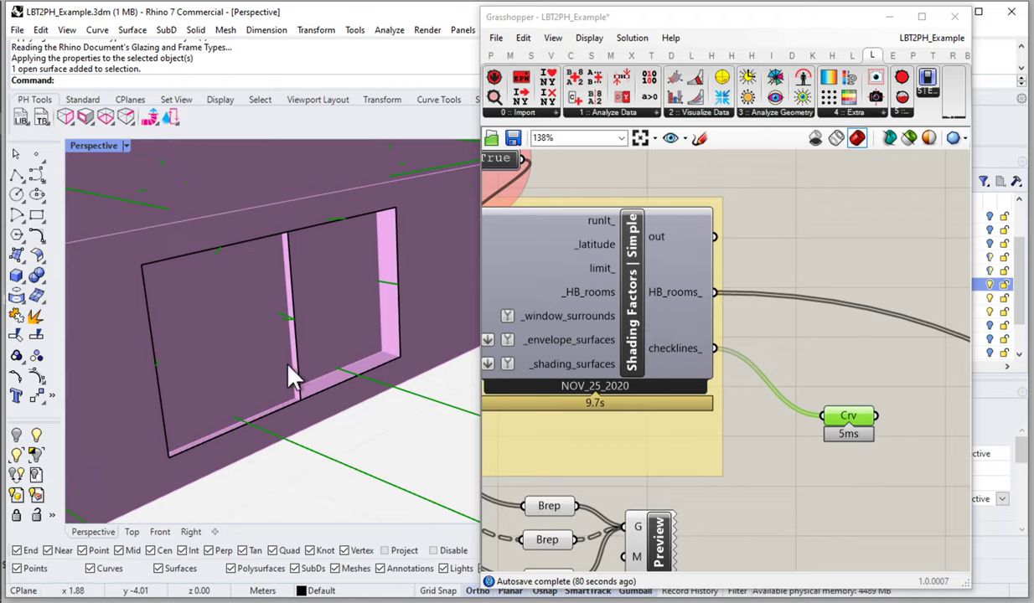
scroll(312, 434, "up", 2)
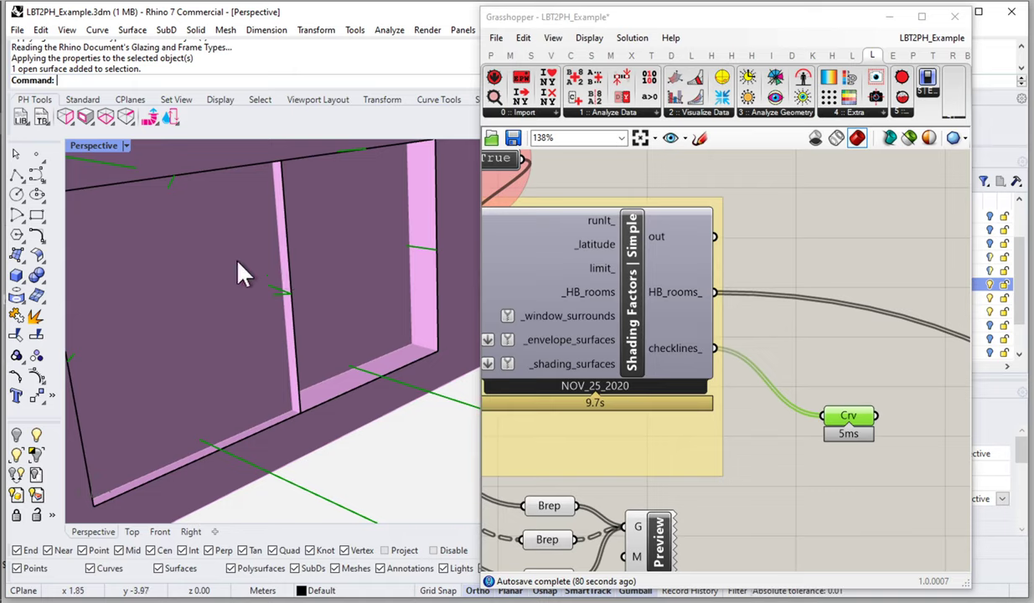
scroll(239, 259, "down", 8)
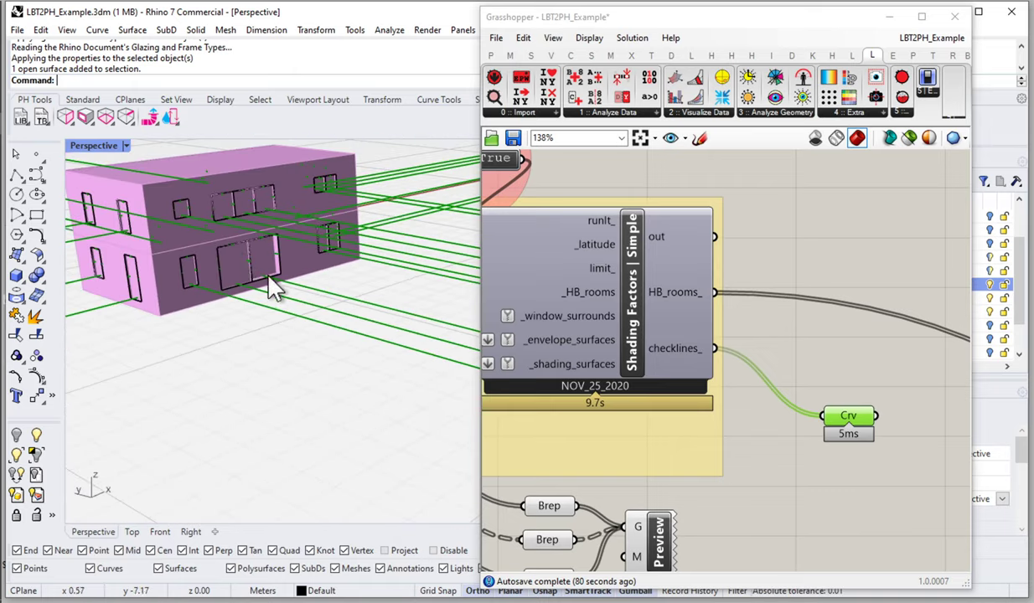
right_click_drag(267, 262, 346, 351)
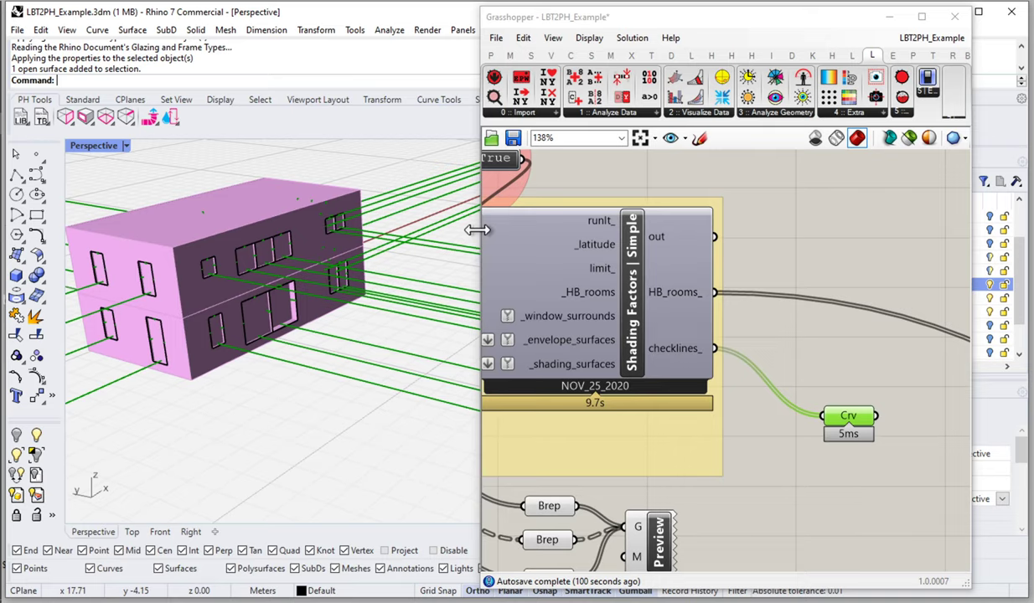
Widen the Grasshopper window again and return to the Create Window Reveals and Shading Factors Simple components.
left_click_drag(478, 230, 126, 230)
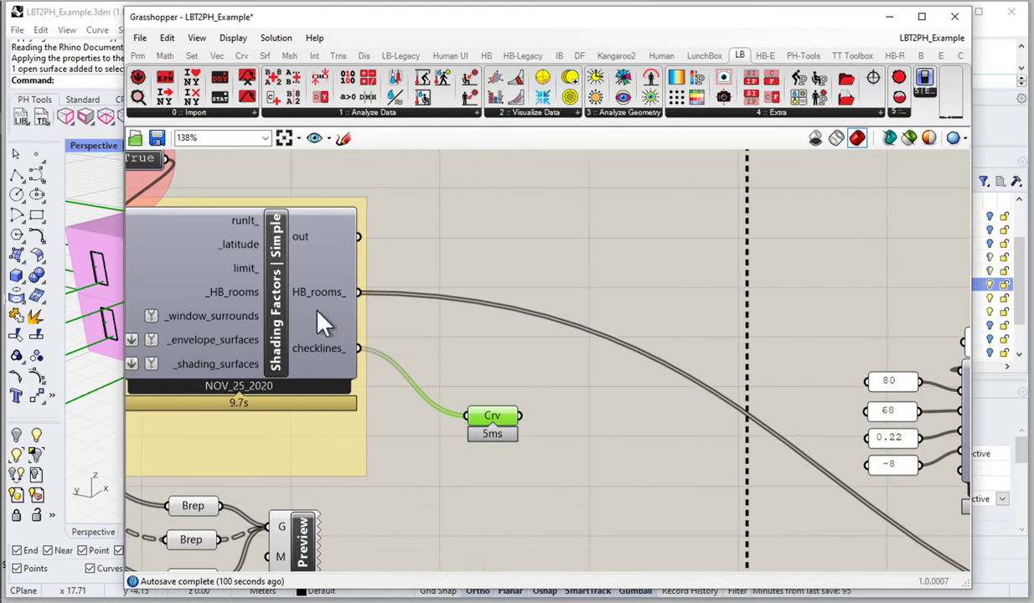
right_click_drag(322, 323, 700, 323)
scroll(677, 323, "down", 3)
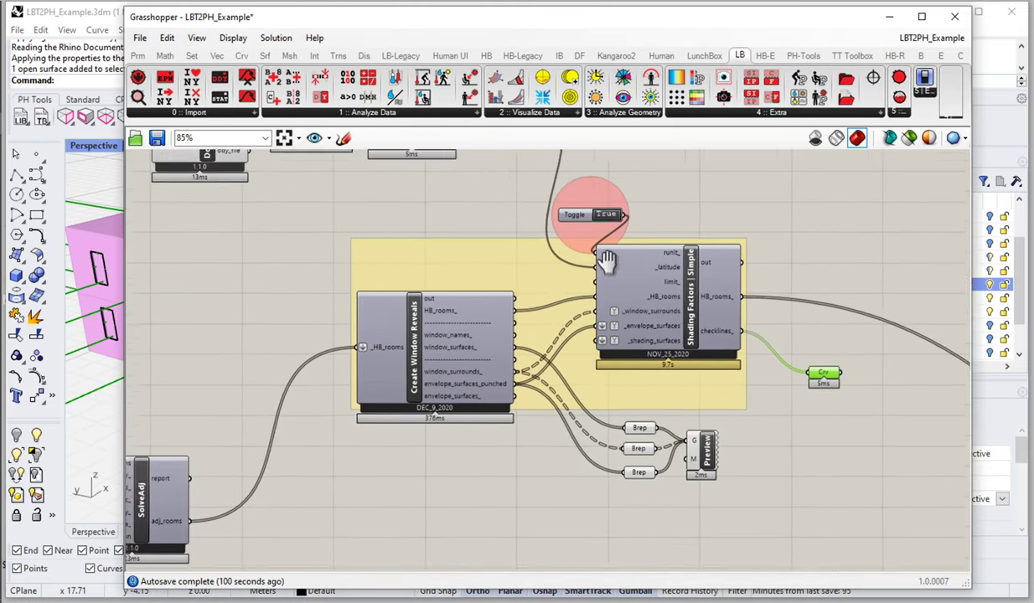
right_click_drag(606, 261, 630, 251)
scroll(637, 251, "up", 1)
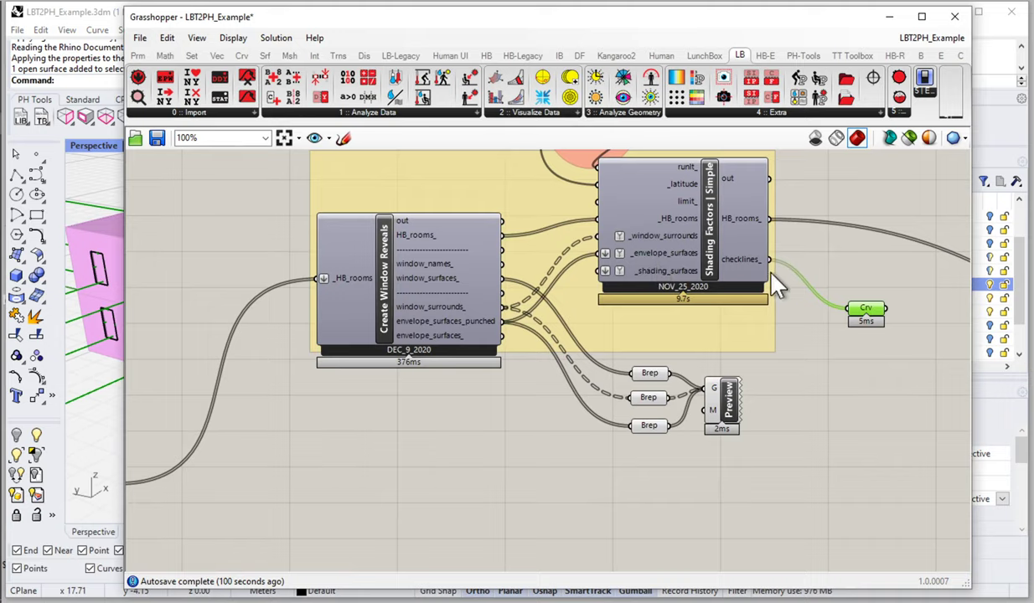
right_click_drag(772, 275, 764, 325)
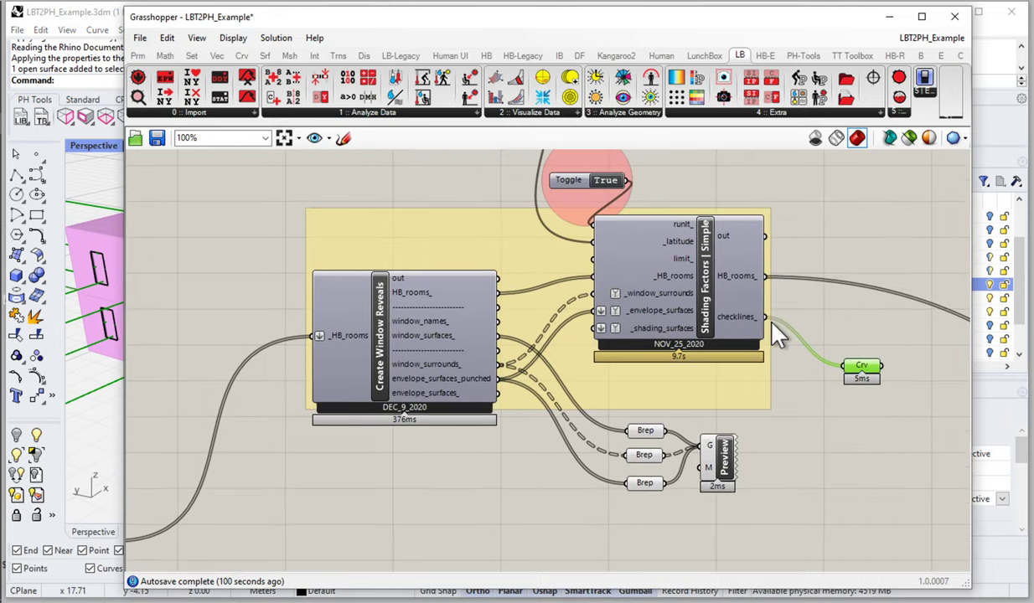